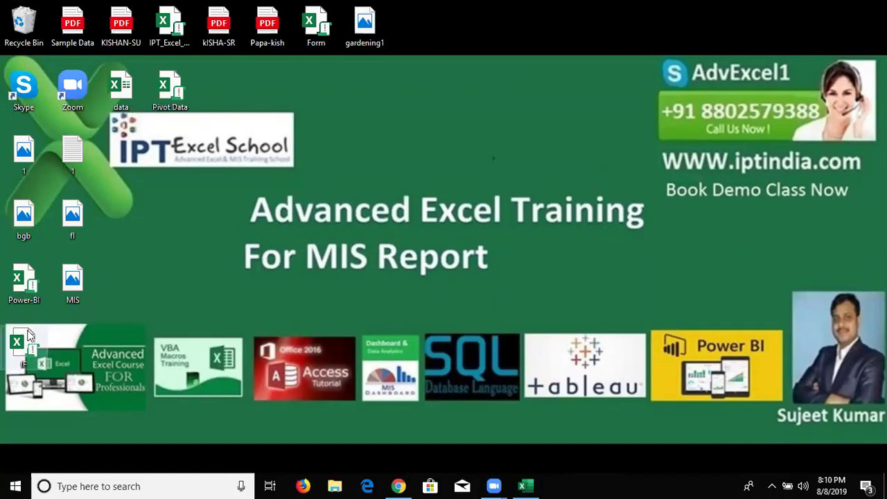
Drag across the desktop icons, then refresh the desktop to redraw the workbook thumbnails
{"action": "mouse_move", "coordinate": [62, 322]}
{"action": "left_mouse_down"}
{"action": "mouse_move", "coordinate": [108, 384]}
{"action": "mouse_move", "coordinate": [145, 408]}
{"action": "left_mouse_up"}
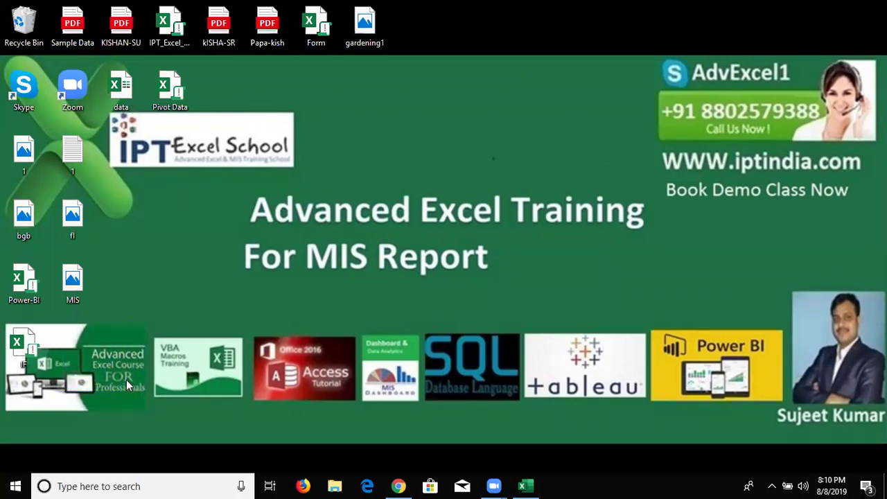
{"action": "left_click_drag", "start_coordinate": [79, 321], "coordinate": [145, 410]}
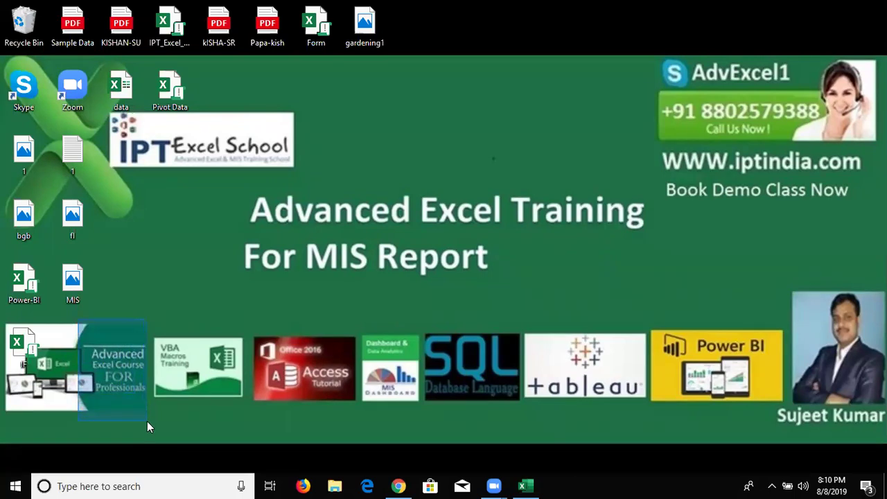
{"action": "left_click_drag", "start_coordinate": [147, 422], "coordinate": [142, 427]}
{"action": "left_click_drag", "start_coordinate": [58, 326], "coordinate": [145, 420]}
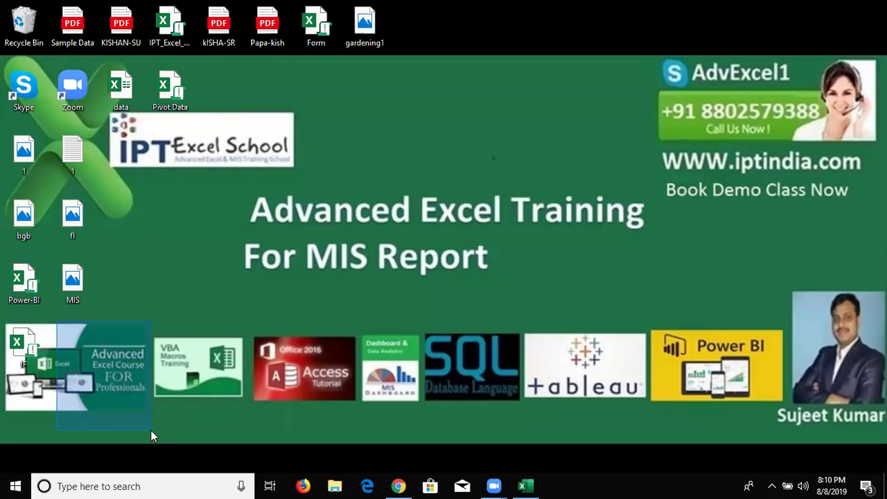
{"action": "left_click_drag", "start_coordinate": [151, 431], "coordinate": [151, 426]}
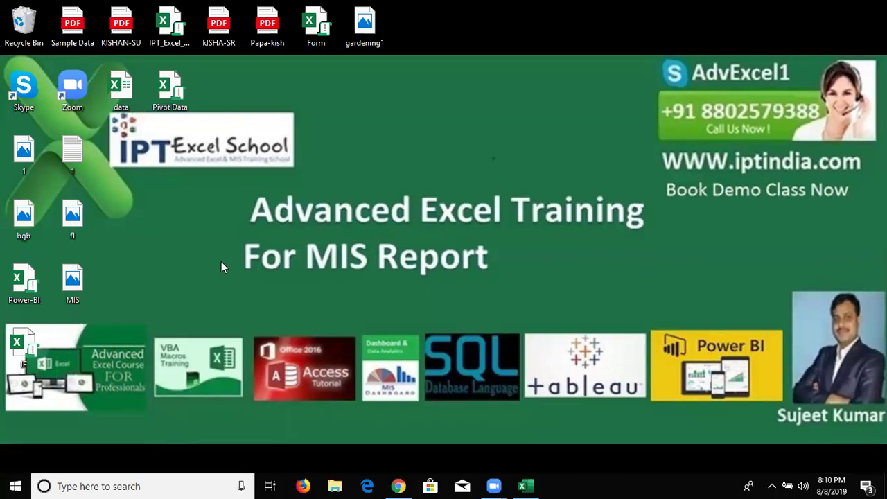
{"action": "left_click_drag", "start_coordinate": [430, 198], "coordinate": [631, 282]}
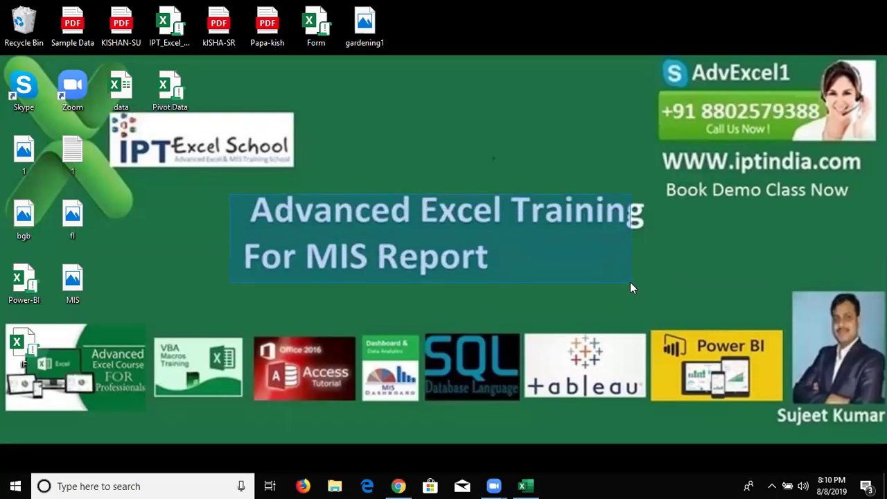
{"action": "left_click_drag", "start_coordinate": [630, 282], "coordinate": [647, 279]}
{"action": "left_click_drag", "start_coordinate": [647, 278], "coordinate": [644, 278]}
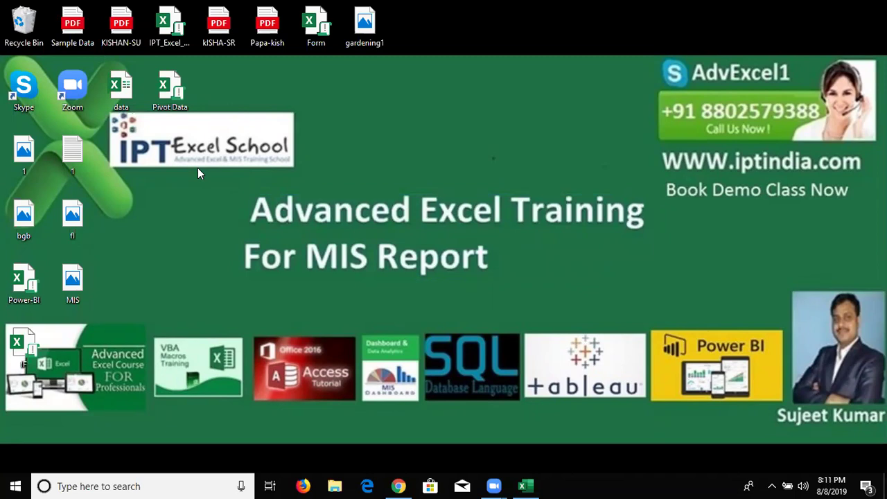
{"action": "right_click", "coordinate": [346, 122]}
{"action": "left_click", "coordinate": [371, 160]}
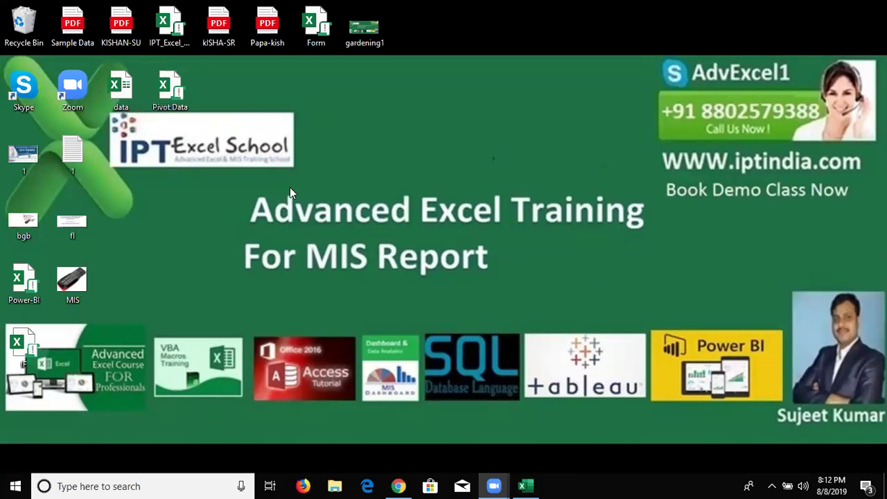
Set the Power-BI workbook's Title property to 'Power Bi Class - 1 Data and Example'
{"action": "double_click", "coordinate": [34, 277]}
{"action": "right_click", "coordinate": [31, 271]}
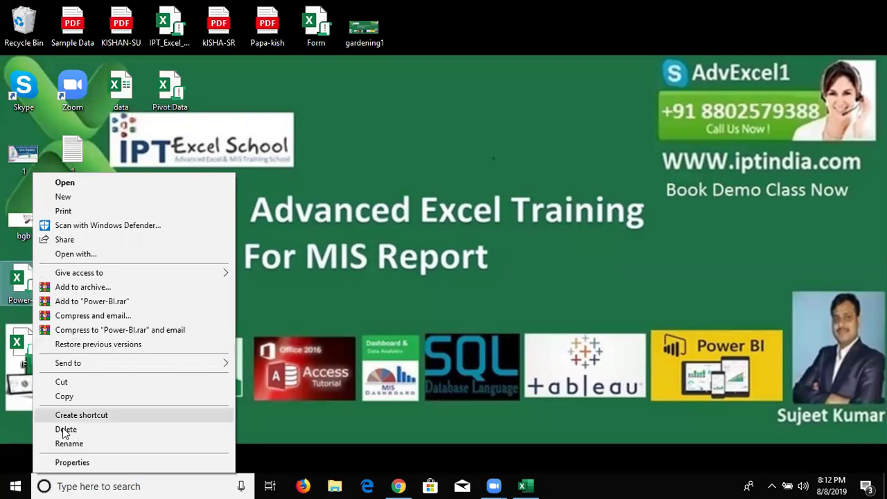
{"action": "left_click", "coordinate": [73, 462]}
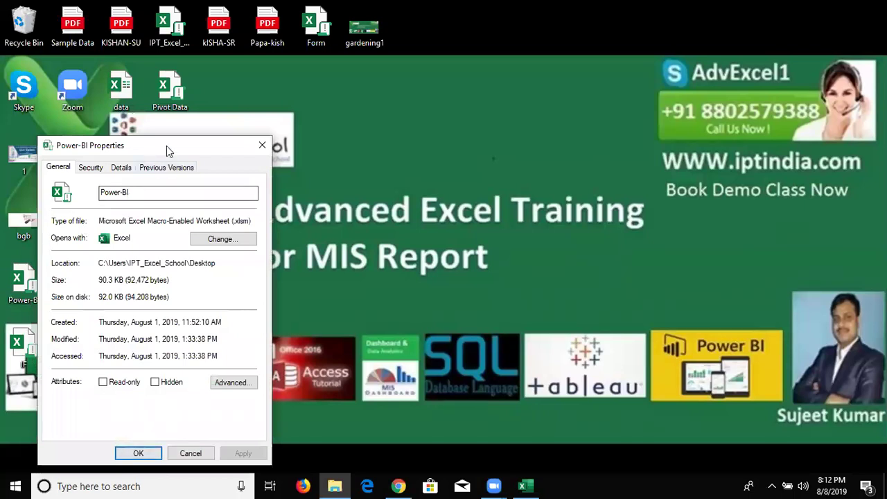
{"action": "left_click_drag", "start_coordinate": [166, 146], "coordinate": [365, 120]}
{"action": "left_click", "coordinate": [320, 142]}
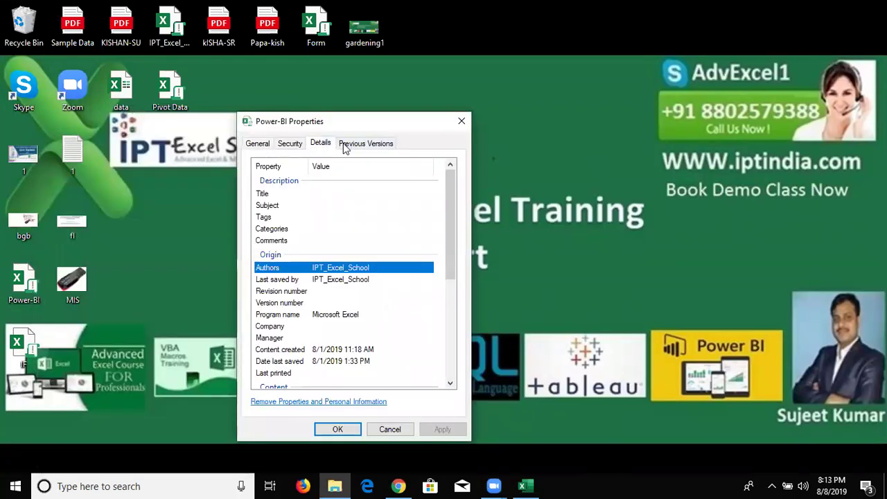
{"action": "left_click", "coordinate": [329, 194]}
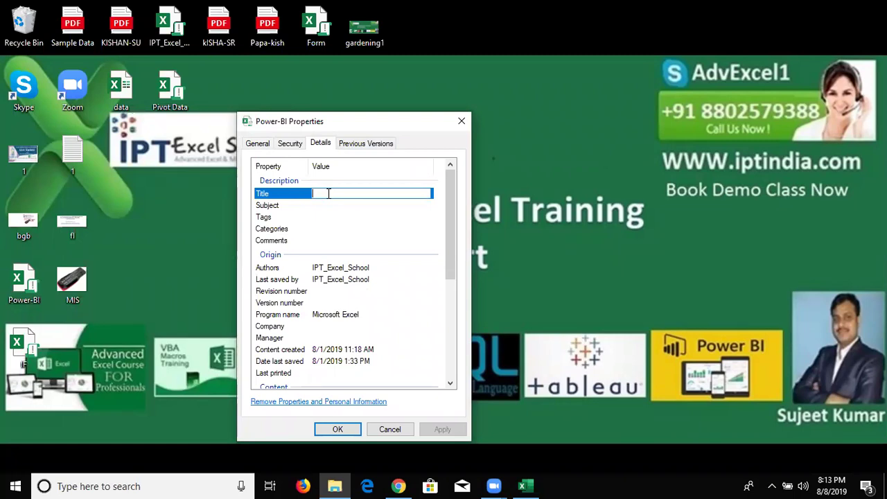
{"action": "type", "text": "Power "}
{"action": "type", "text": "Bi Class - 1 Data and Example"}
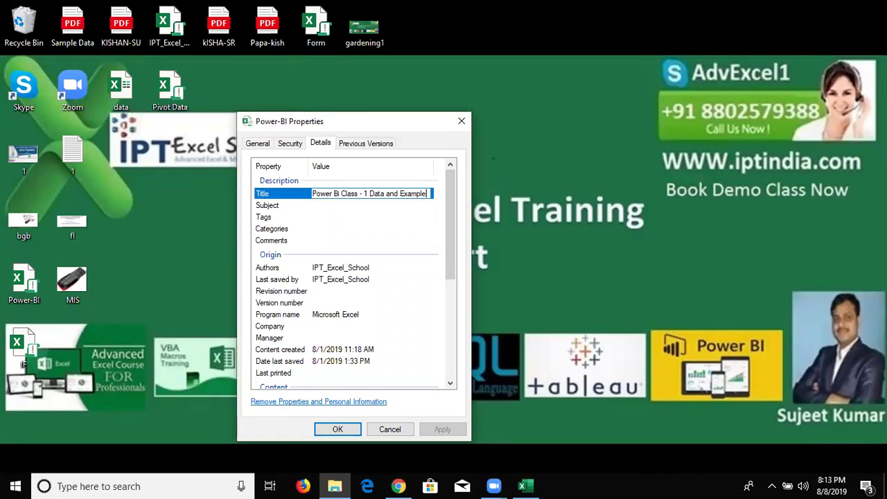
Enter the tags New;Data BI;TBL for the Power-BI workbook, then apply and confirm
{"action": "left_click", "coordinate": [337, 206]}
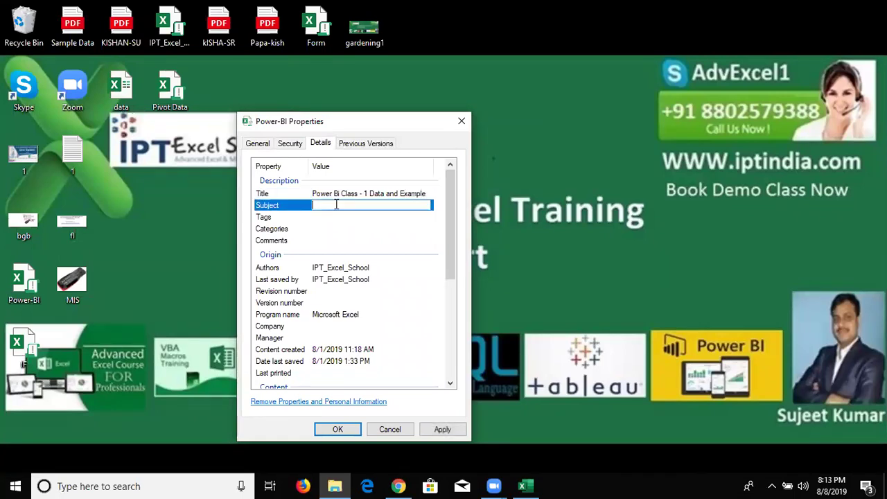
{"action": "left_click", "coordinate": [332, 219]}
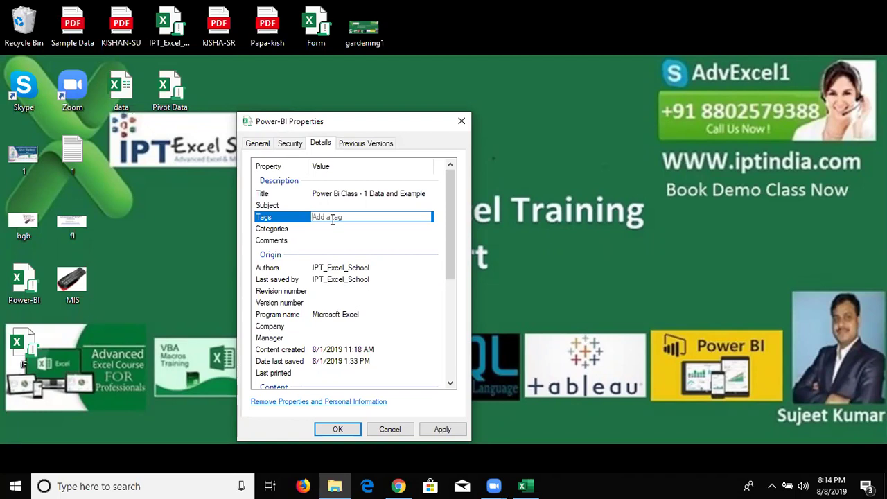
{"action": "type", "text": "New"}
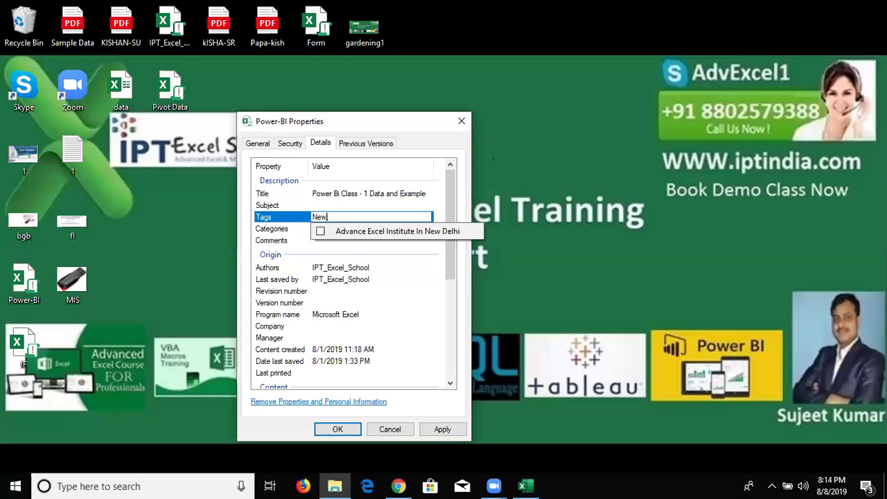
{"action": "type", "text": ";Data"}
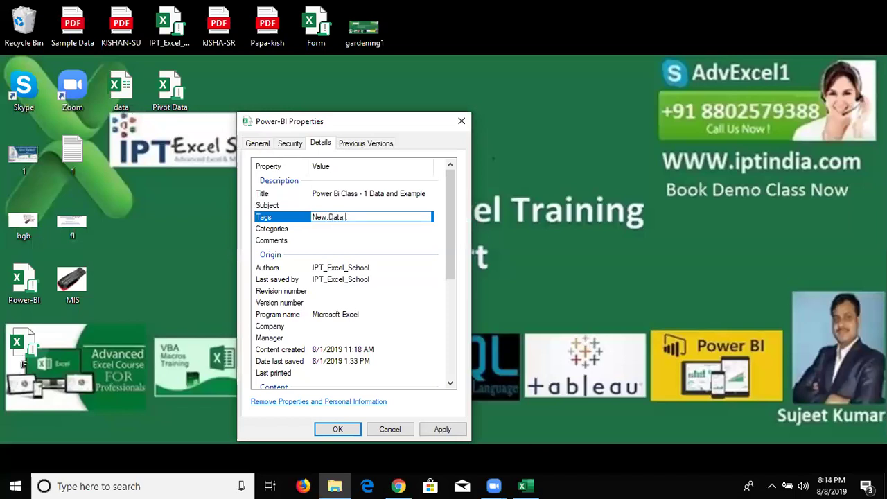
{"action": "type", "text": " BI;"}
{"action": "type", "text": "TN"}
{"action": "key", "text": "BackSpace"}
{"action": "type", "text": "BL"}
{"action": "left_click", "coordinate": [339, 268]}
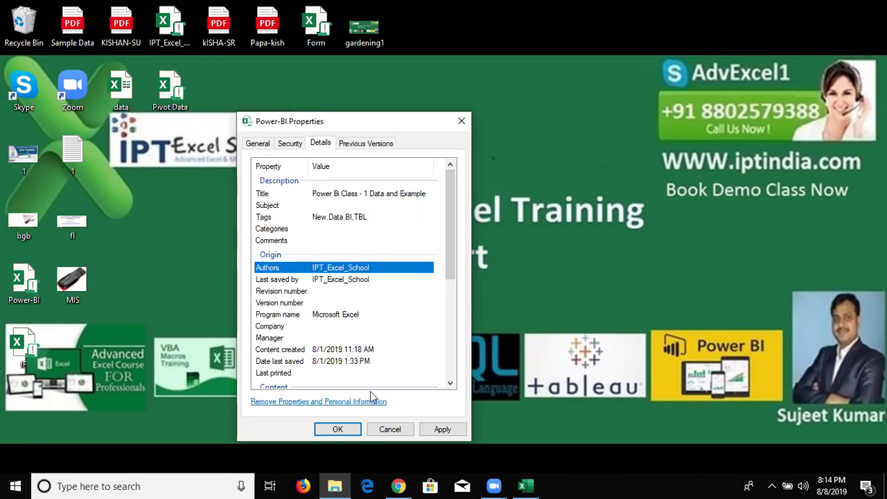
{"action": "left_click", "coordinate": [441, 434]}
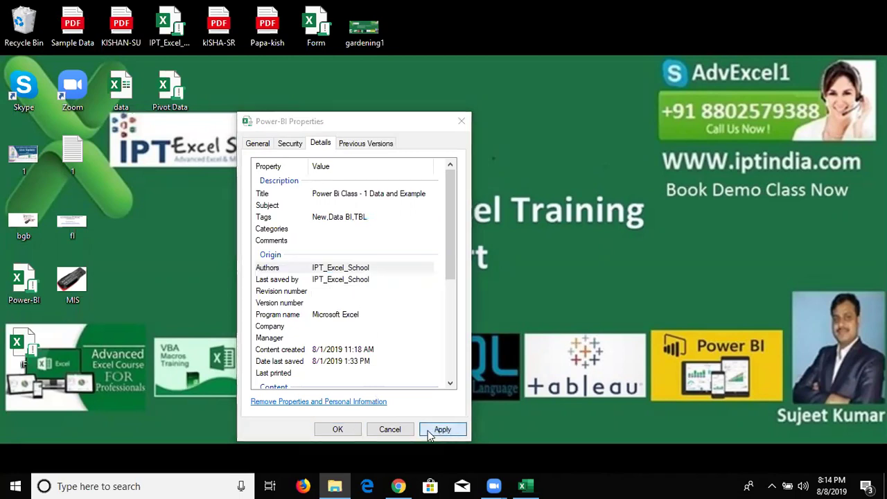
{"action": "left_click", "coordinate": [348, 428]}
Refresh the desktop to show the Power-BI workbook's updated title
{"action": "right_click", "coordinate": [354, 325]}
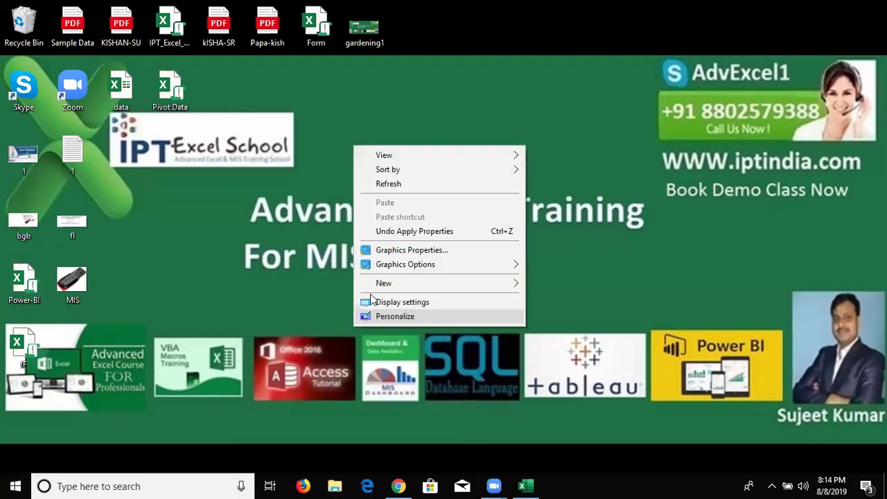
{"action": "left_click", "coordinate": [395, 184]}
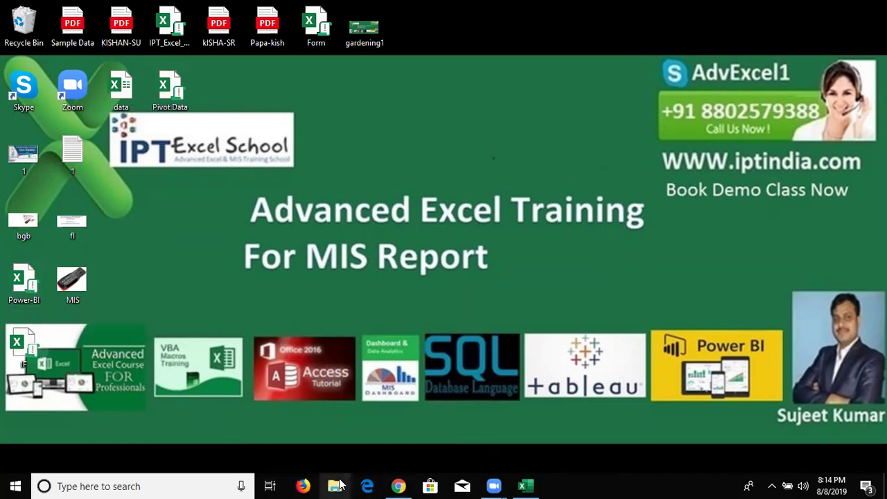
{"action": "left_click", "coordinate": [338, 485]}
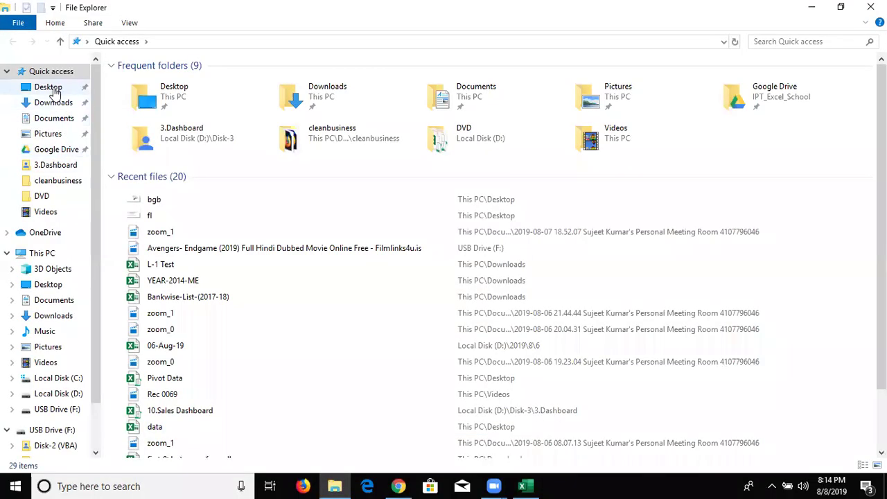
{"action": "left_click", "coordinate": [49, 88]}
{"action": "left_click", "coordinate": [764, 42]}
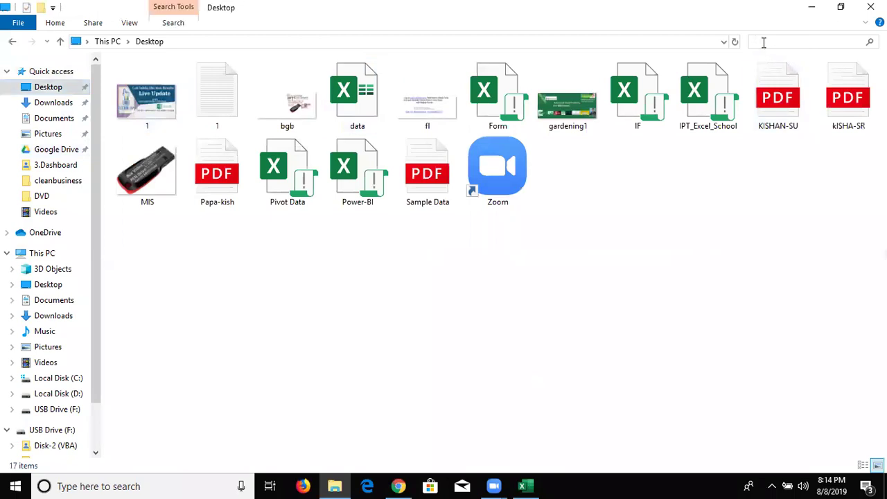
{"action": "type", "text": "New"}
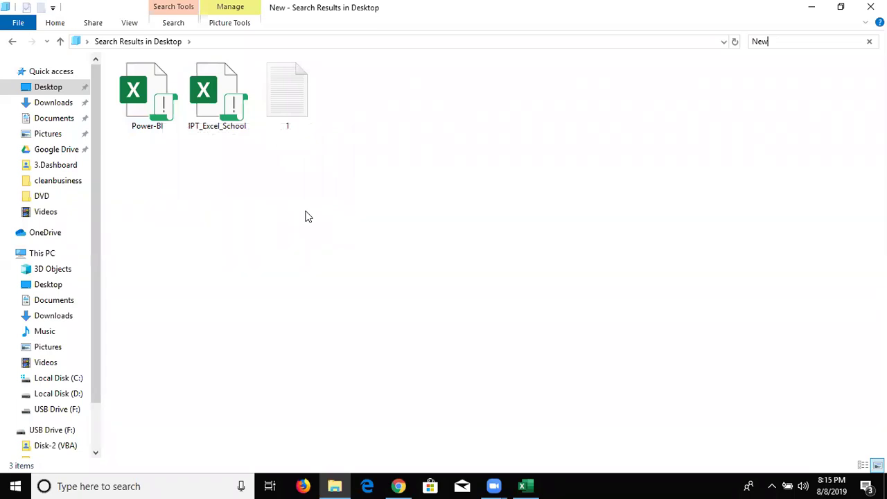
{"action": "key", "text": "BackSpace"}
{"action": "key", "text": "BackSpace"}
{"action": "key", "text": "BackSpace"}
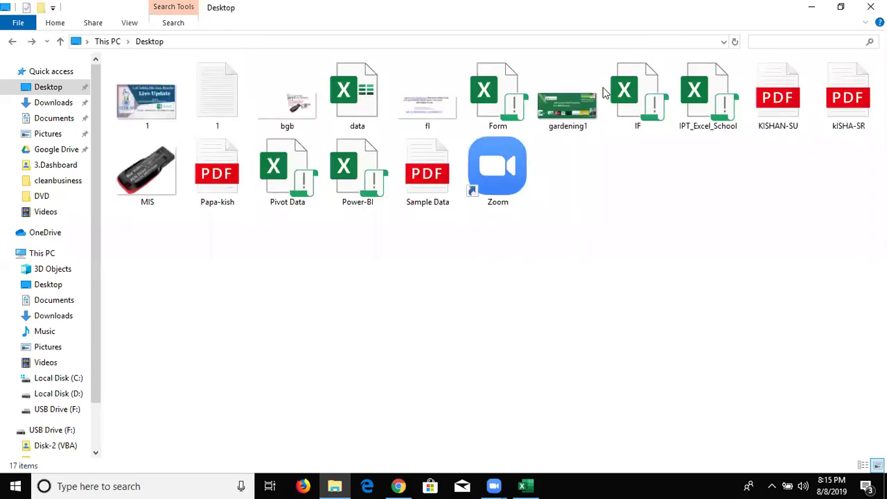
{"action": "key", "text": "super+d"}
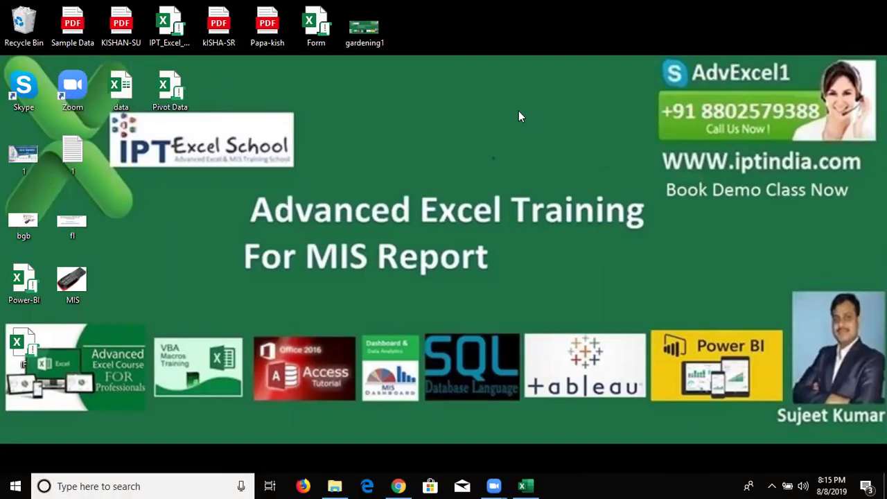
{"action": "right_click", "coordinate": [478, 118]}
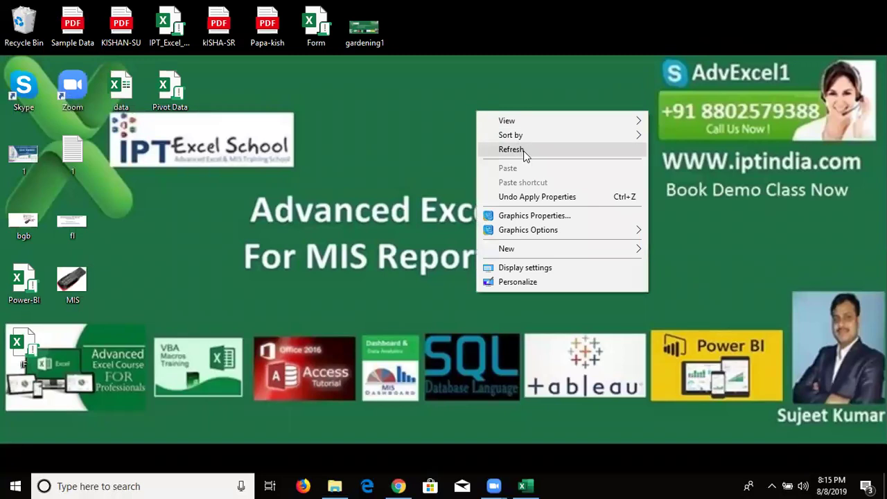
{"action": "left_click", "coordinate": [525, 151]}
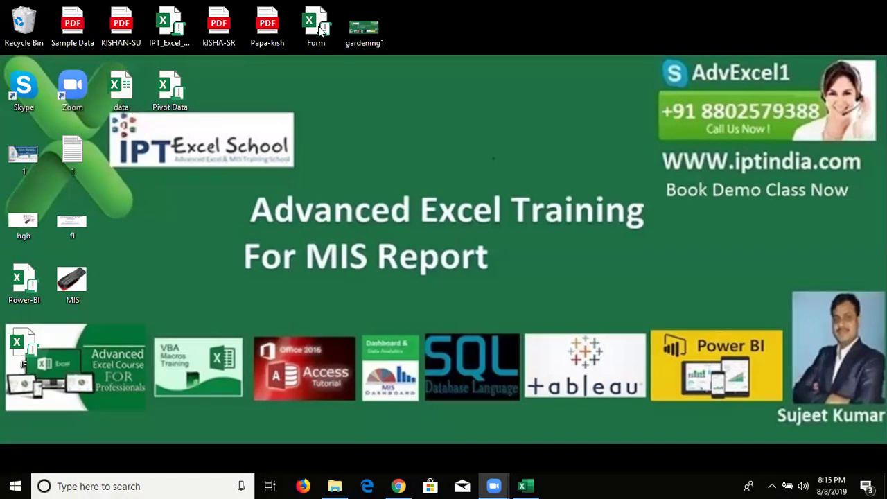
{"action": "right_click", "coordinate": [456, 136]}
{"action": "left_click", "coordinate": [478, 173]}
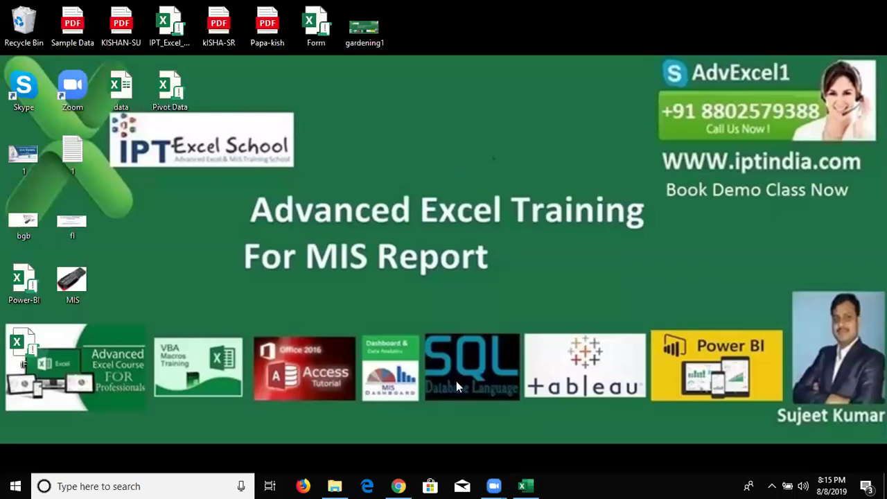
Restore the Book1 workbook from the taskbar and select cells B6:C6
{"action": "left_click", "coordinate": [527, 485]}
{"action": "left_click_drag", "start_coordinate": [111, 220], "coordinate": [122, 219]}
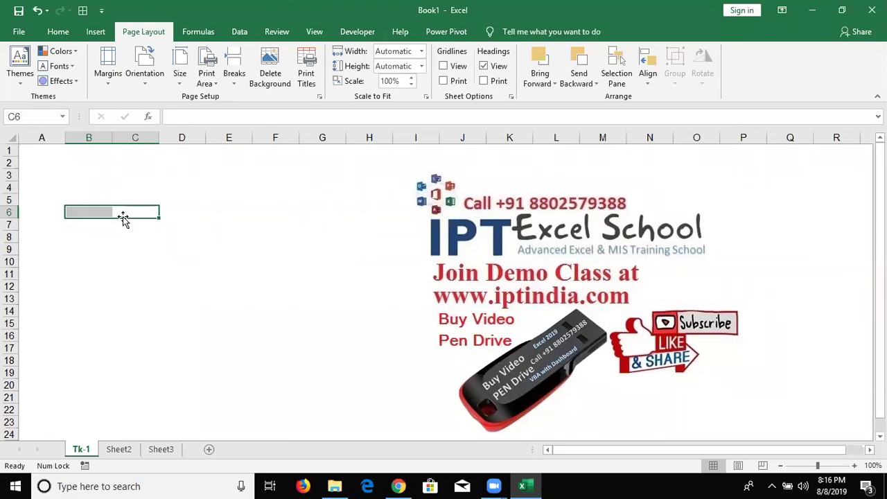
Enter the headers Date, File Name and For in cells A1:C1
{"action": "key", "text": "ctrl+Up"}
{"action": "key", "text": "ctrl+Left"}
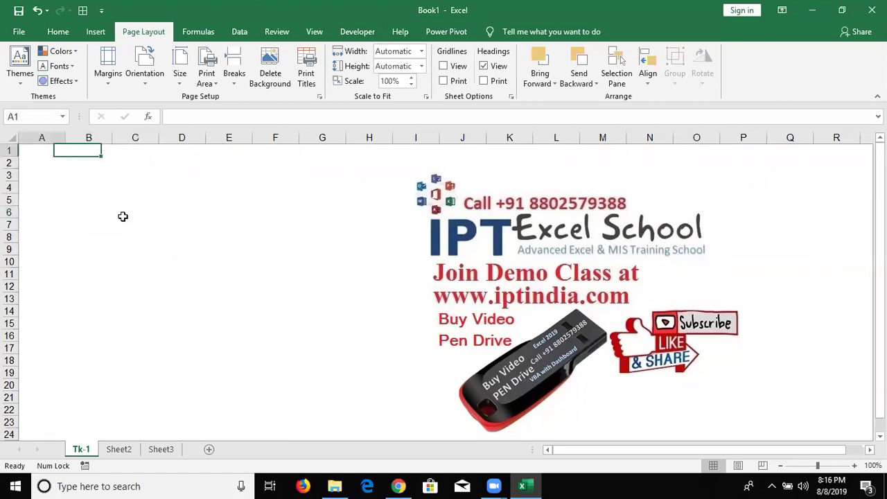
{"action": "type", "text": "Date"}
{"action": "key", "text": "Tab"}
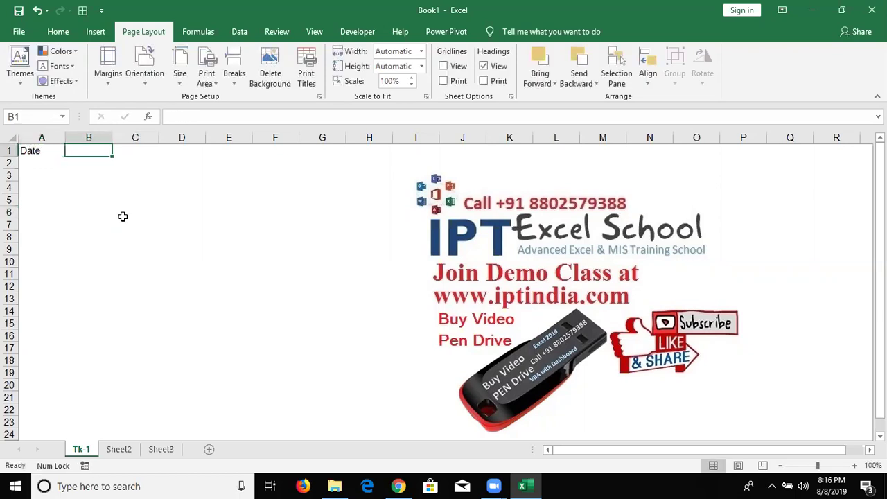
{"action": "type", "text": "File B"}
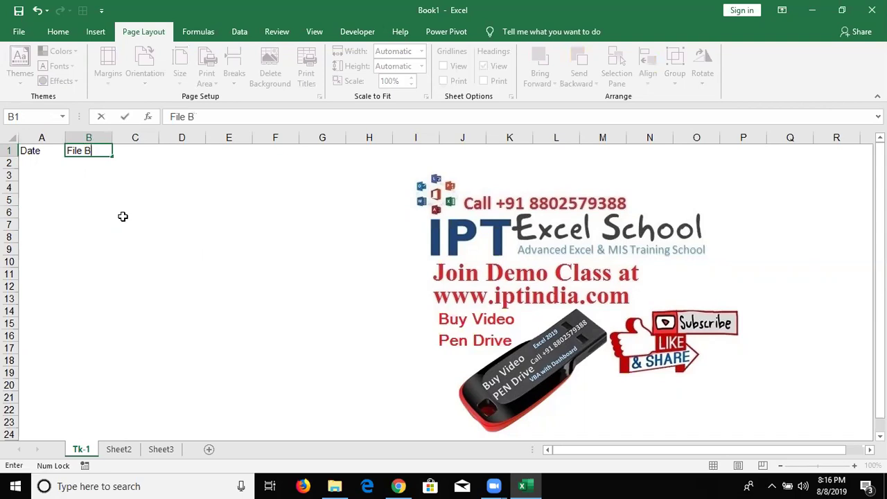
{"action": "key", "text": "BackSpace"}
{"action": "type", "text": "Na"}
{"action": "type", "text": "me"}
{"action": "key", "text": "Tab"}
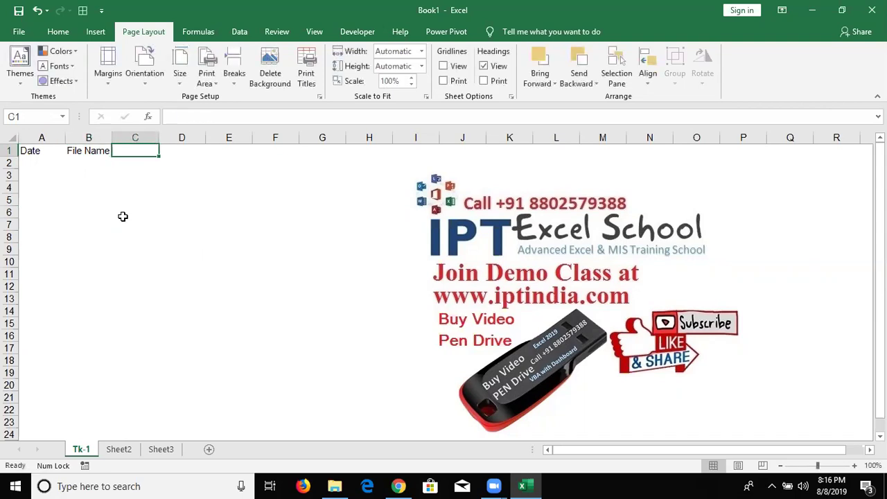
{"action": "type", "text": "For"}
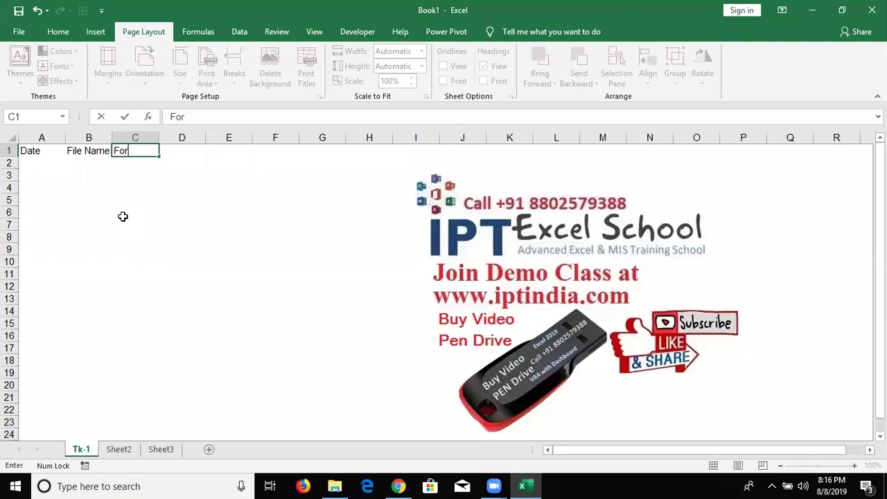
{"action": "key", "text": "Tab"}
Add the headers To, Remarks and Path in cells D1:F1
{"action": "type", "text": "To"}
{"action": "key", "text": "Tab"}
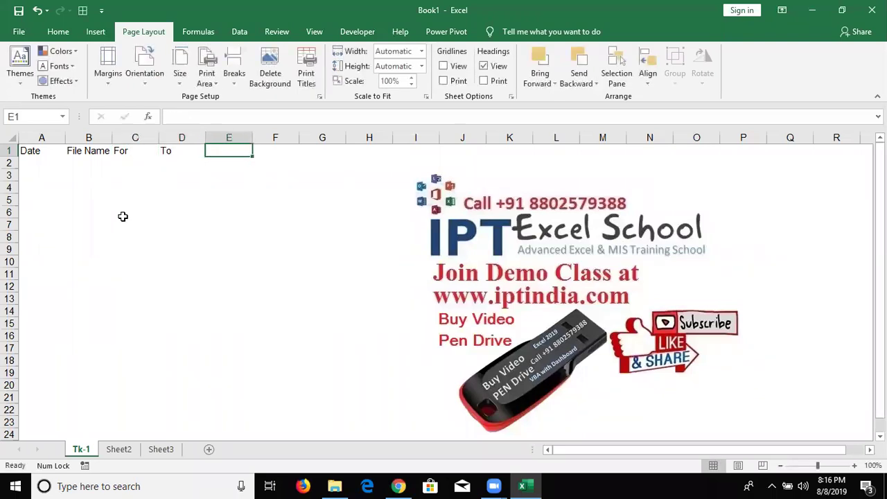
{"action": "type", "text": "Remarks"}
{"action": "key", "text": "Tab"}
{"action": "type", "text": "Path"}
{"action": "key", "text": "Return"}
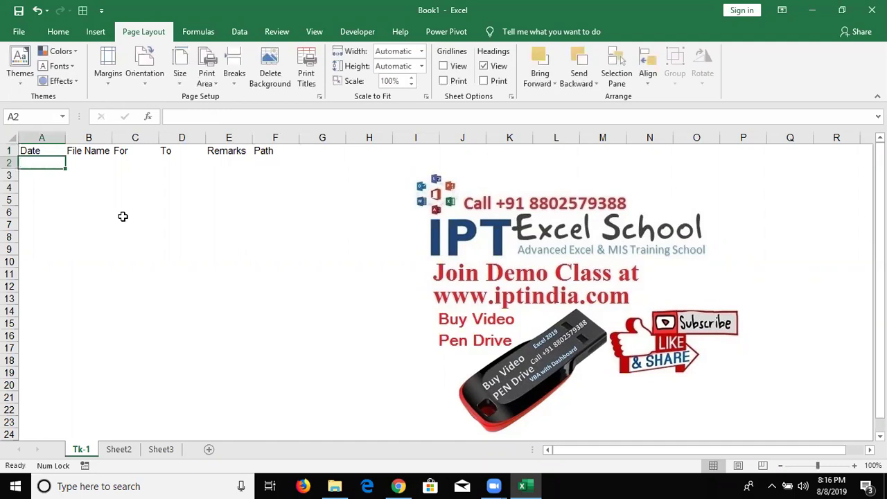
{"action": "key", "text": "shift+Right"}
{"action": "key", "text": "shift+Right"}
{"action": "key", "text": "shift+Right"}
{"action": "key", "text": "shift+Right"}
{"action": "key", "text": "shift+Right"}
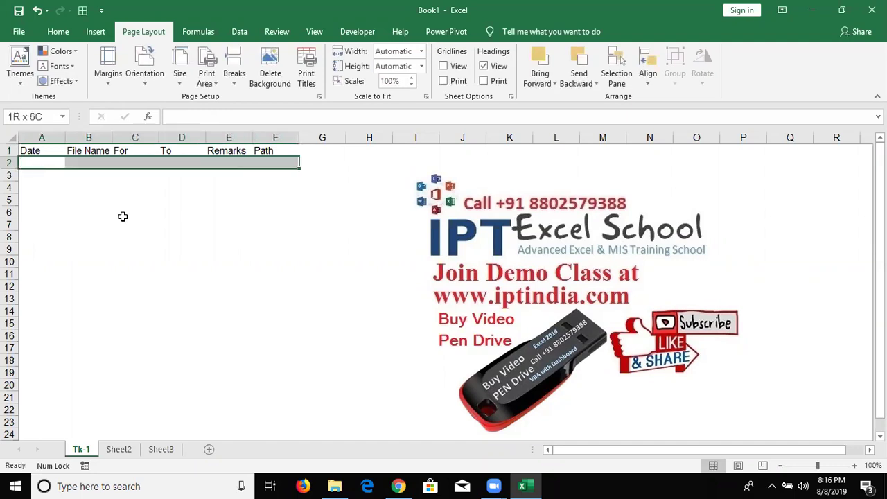
{"action": "key", "text": "shift+Left"}
{"action": "key", "text": "shift+Left"}
{"action": "key", "text": "shift+Left"}
Fill A2:D2 with today's date, Summary, Monthly Report and the recipient's name
{"action": "key", "text": "ctrl+semicolon"}
{"action": "key", "text": "Tab"}
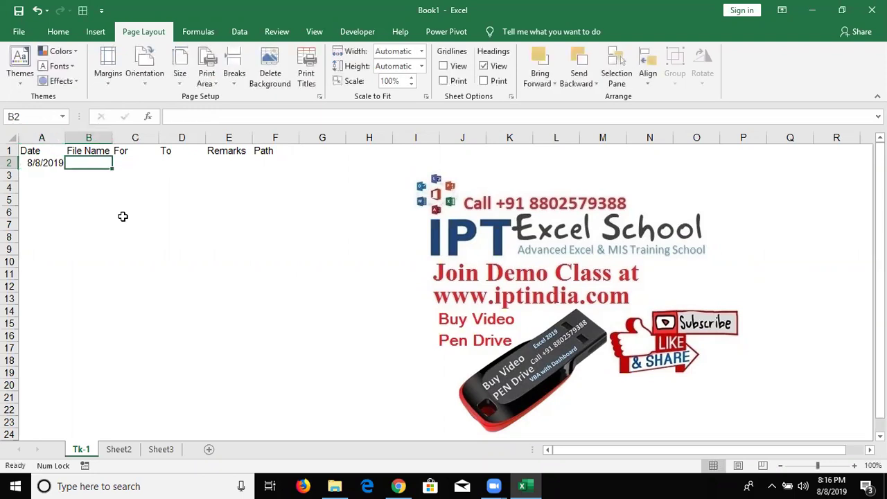
{"action": "type", "text": "Summary"}
{"action": "key", "text": "Tab"}
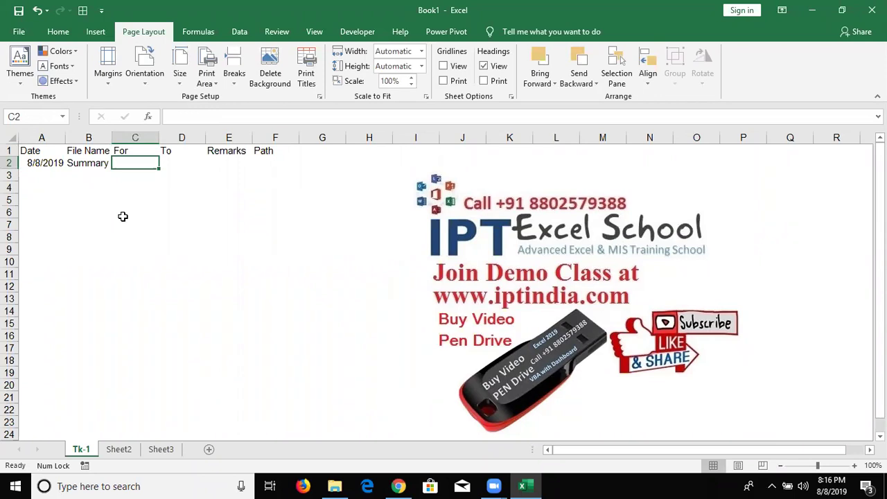
{"action": "type", "text": "Monthly"}
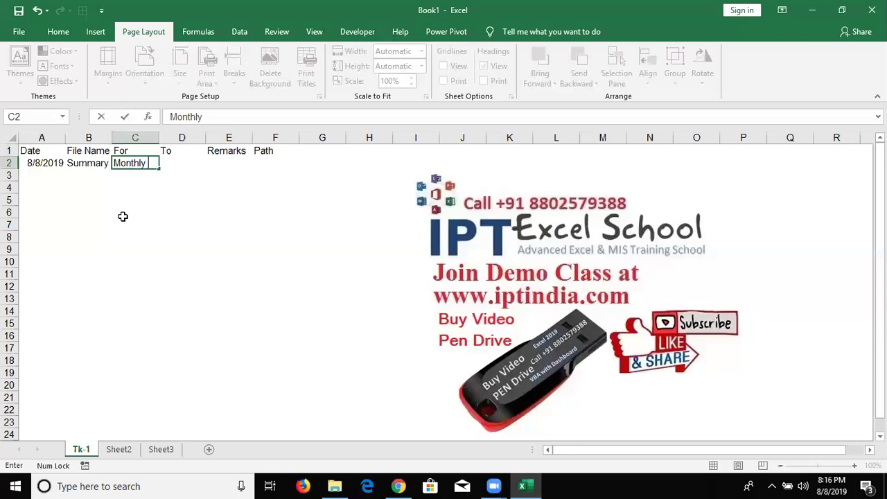
{"action": "type", "text": " Report"}
{"action": "key", "text": "Tab"}
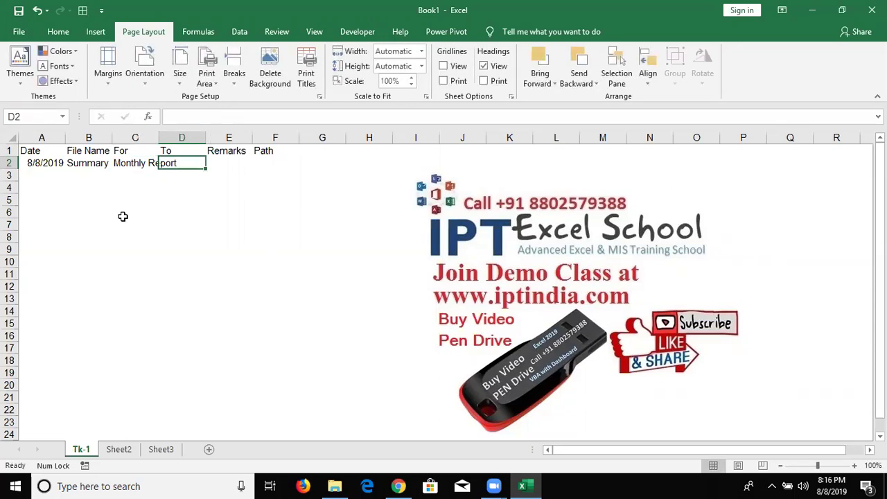
{"action": "type", "text": "Sandeeo"}
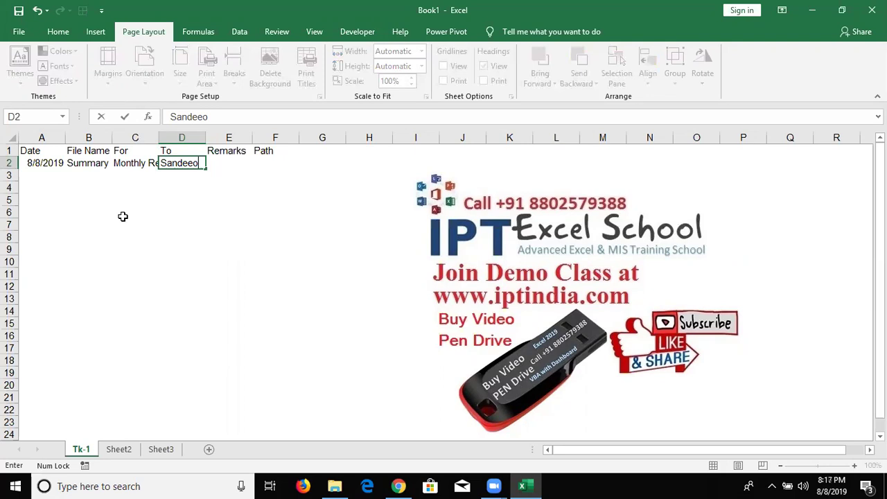
{"action": "key", "text": "Tab"}
{"action": "key", "text": "Left"}
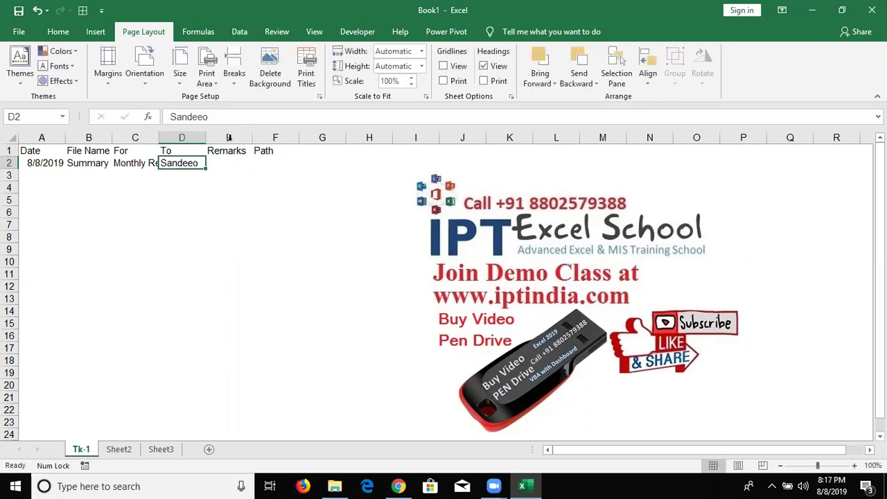
Correct the last letter of the recipient's name in D2
{"action": "left_click", "coordinate": [238, 118]}
{"action": "key", "text": "BackSpace"}
{"action": "type", "text": "p"}
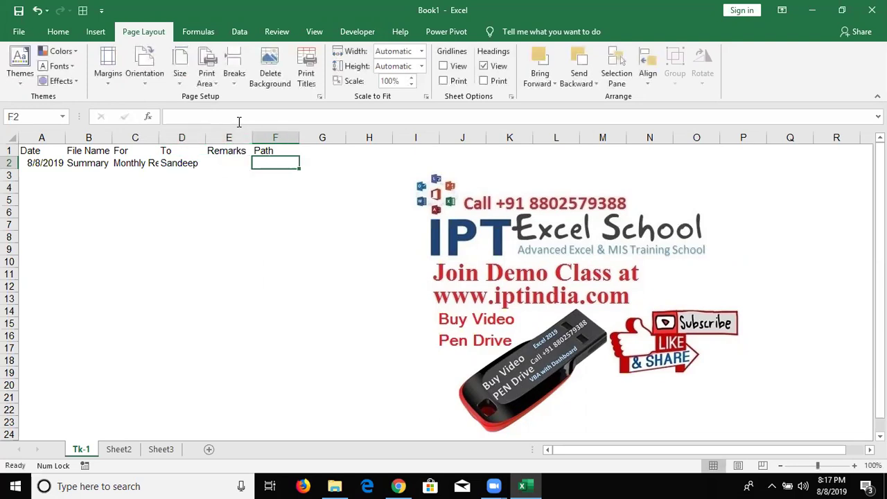
Enter the path D:\2019\20\data.xlsx in cell F2
{"action": "type", "text": "D:"}
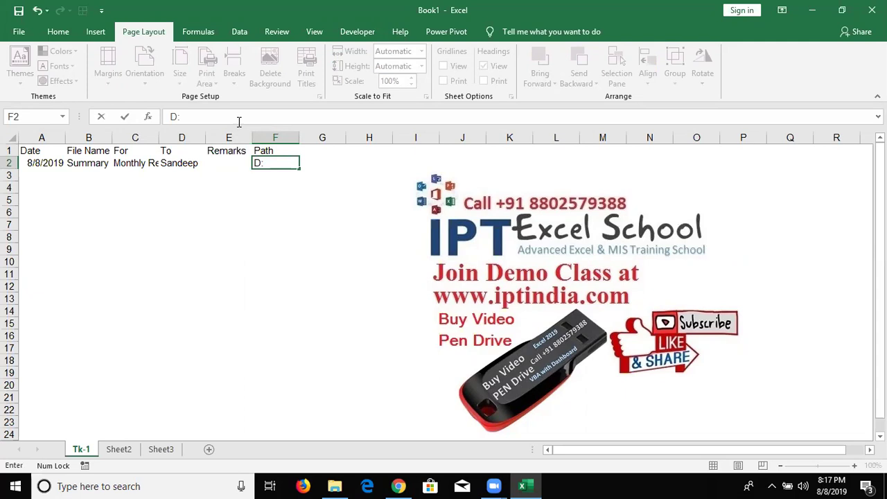
{"action": "type", "text": "\\\\"}
{"action": "type", "text": "2019\\20"}
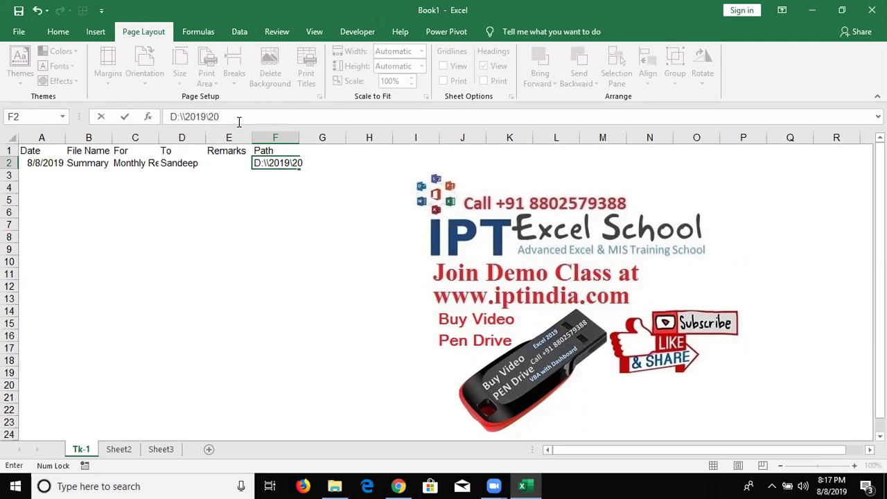
{"action": "type", "text": "\\"}
{"action": "type", "text": "data"}
{"action": "type", "text": ",skxs"}
{"action": "key", "text": "BackSpace"}
{"action": "key", "text": "BackSpace"}
{"action": "key", "text": "BackSpace"}
{"action": "key", "text": "BackSpace"}
{"action": "key", "text": "BackSpace"}
{"action": "type", "text": ".xls"}
{"action": "type", "text": "x"}
{"action": "key", "text": "Return"}
{"action": "key", "text": "Left"}
{"action": "key", "text": "Left"}
{"action": "key", "text": "Up"}
{"action": "key", "text": "Left"}
{"action": "key", "text": "Left"}
{"action": "key", "text": "Left"}
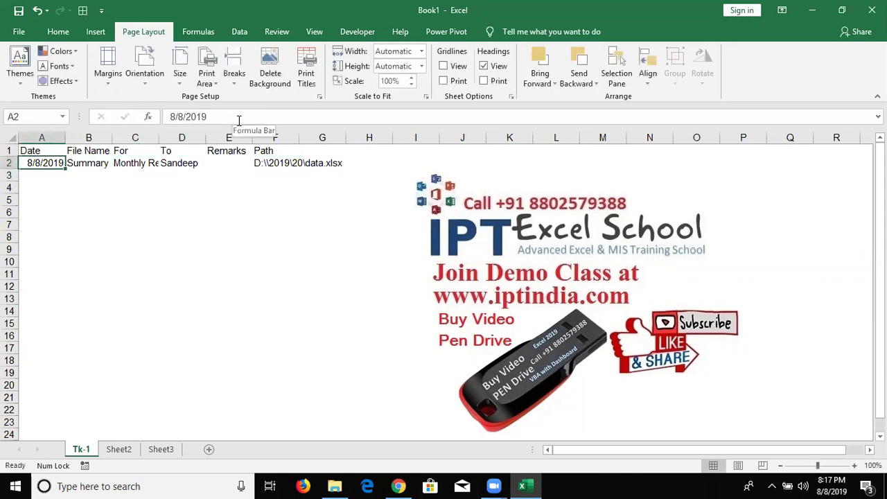
{"action": "key", "text": "shift+Right"}
{"action": "key", "text": "shift+Right"}
{"action": "key", "text": "shift+Right"}
{"action": "key", "text": "shift+Right"}
{"action": "key", "text": "shift+Right"}
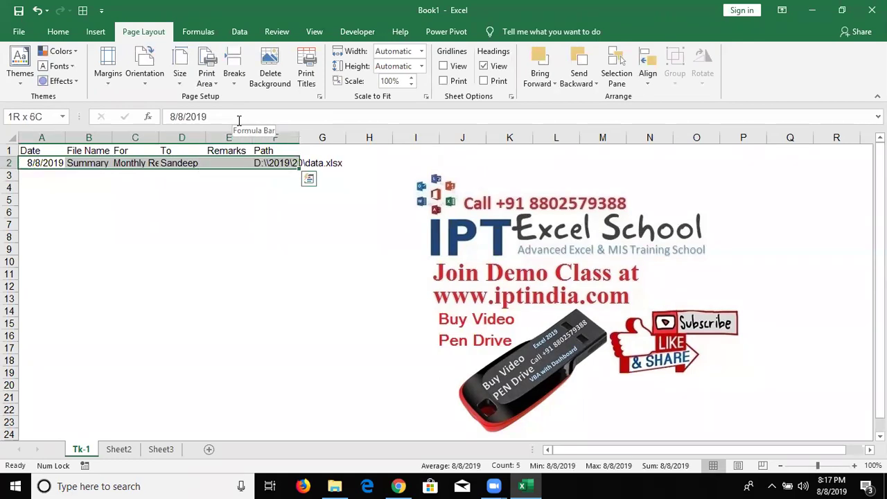
{"action": "key", "text": "shift+Down"}
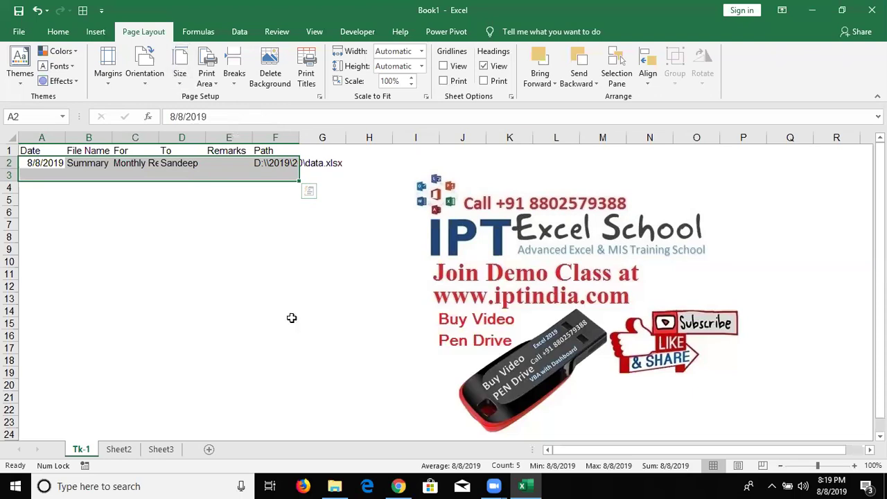
Select A1:G4 and delete the sample headers and row 2 record
{"action": "left_click", "coordinate": [182, 283]}
{"action": "left_click_drag", "start_coordinate": [43, 150], "coordinate": [326, 186]}
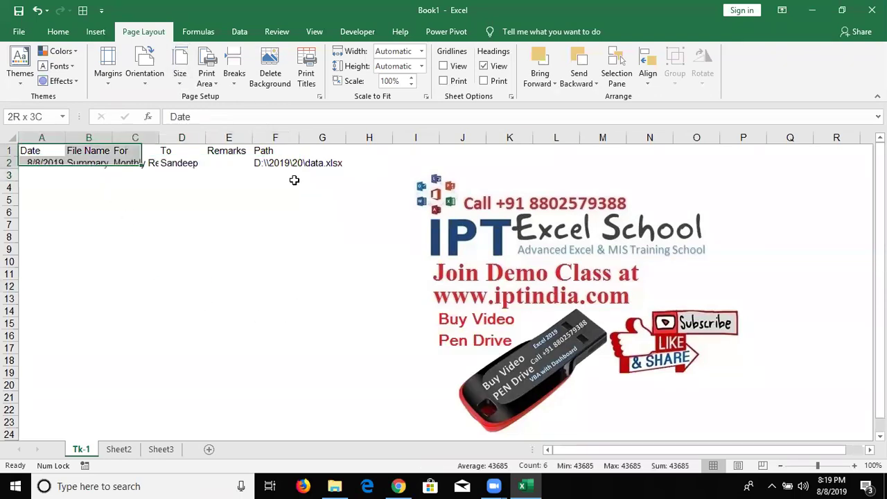
{"action": "key", "text": "Delete"}
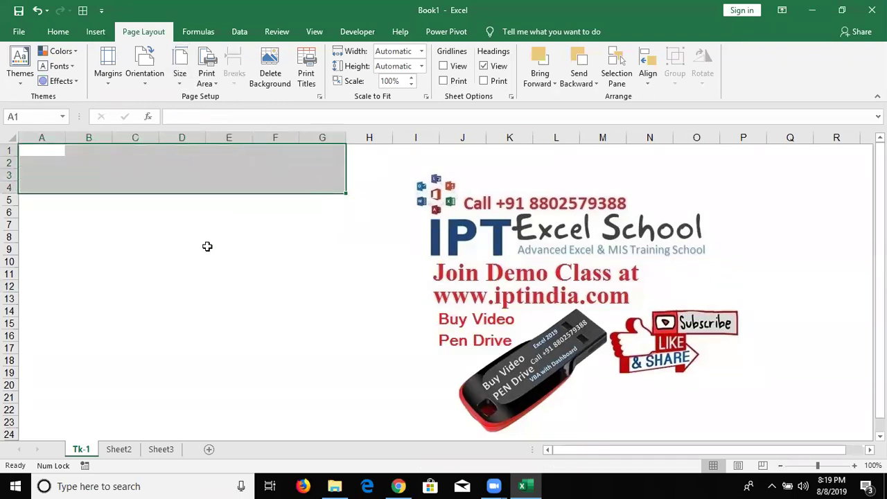
{"action": "left_click", "coordinate": [66, 153]}
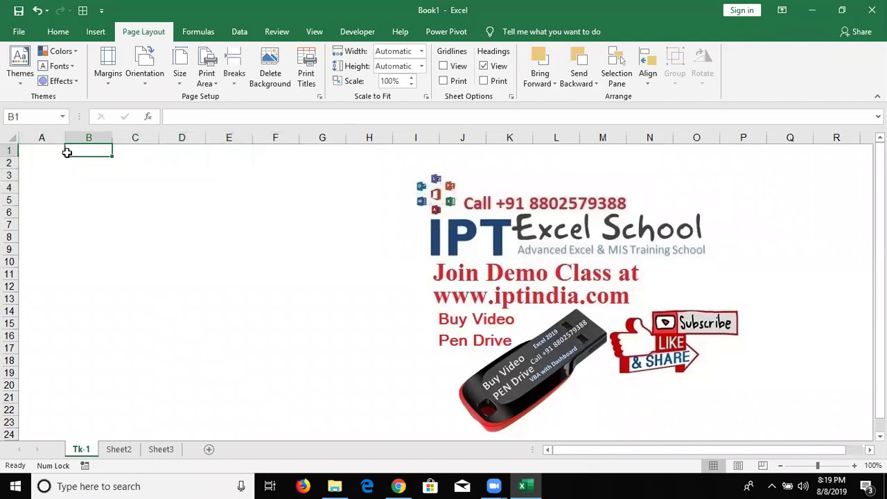
Open File > New and browse the template gallery, looking for Business templates
{"action": "left_click", "coordinate": [20, 38]}
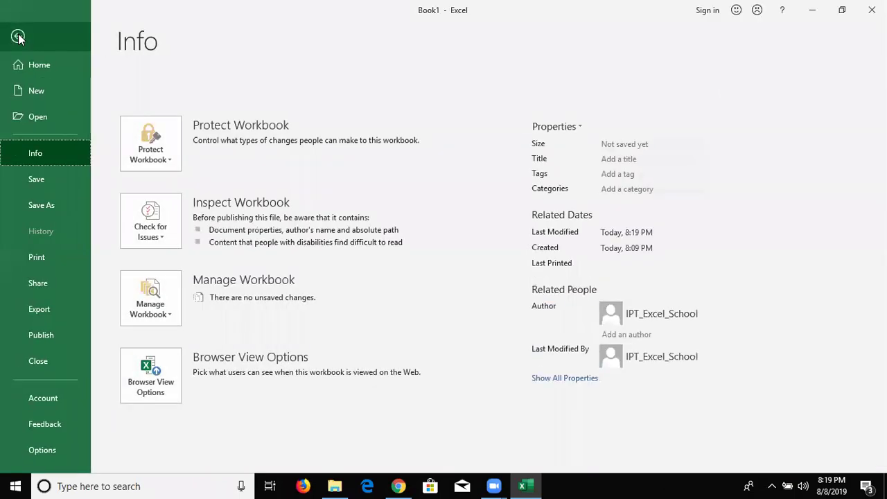
{"action": "left_click", "coordinate": [50, 85]}
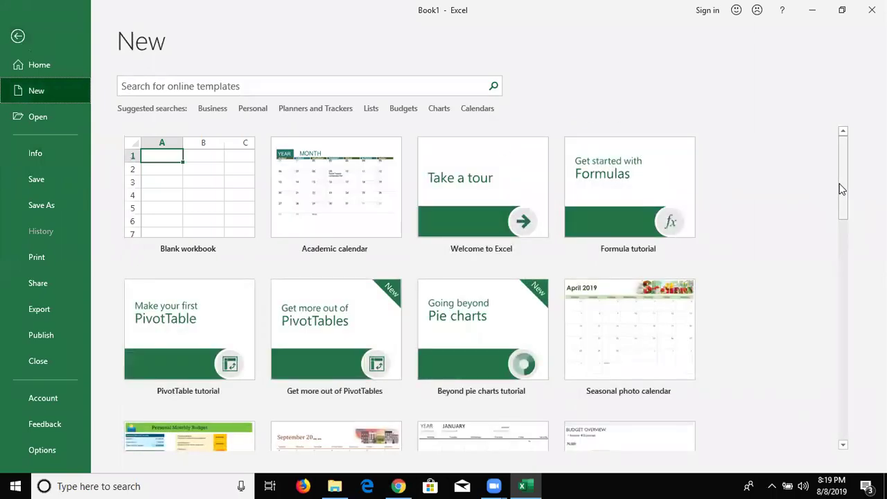
{"action": "mouse_move", "coordinate": [845, 194]}
{"action": "left_mouse_down"}
{"action": "mouse_move", "coordinate": [805, 452]}
{"action": "mouse_move", "coordinate": [824, 95]}
{"action": "left_mouse_up"}
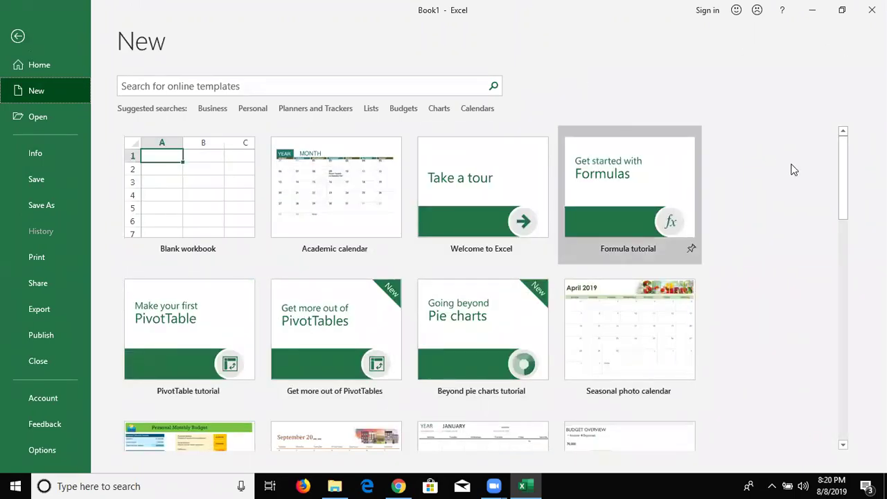
{"action": "mouse_move", "coordinate": [845, 185]}
{"action": "left_mouse_down"}
{"action": "mouse_move", "coordinate": [824, 298]}
{"action": "mouse_move", "coordinate": [811, 245]}
{"action": "mouse_move", "coordinate": [820, 118]}
{"action": "left_mouse_up"}
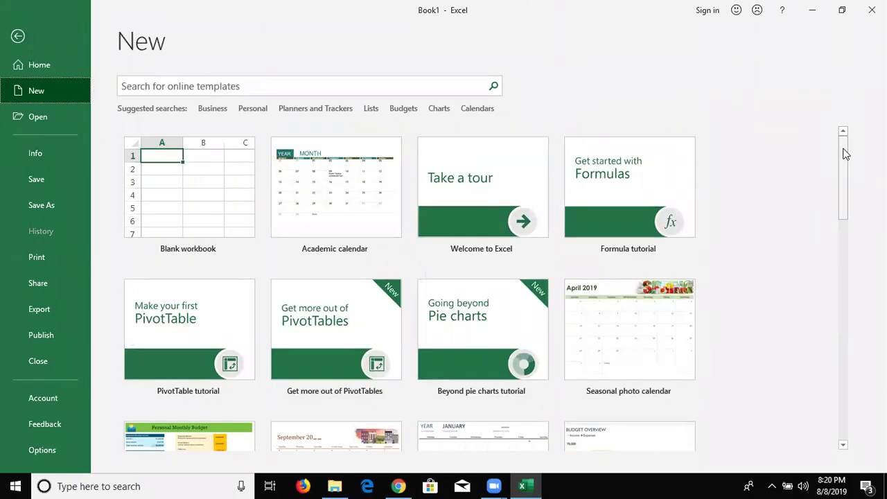
{"action": "scroll", "coordinate": [841, 258], "scroll_direction": "down", "scroll_amount": 1}
{"action": "left_click_drag", "start_coordinate": [841, 258], "coordinate": [429, 83]}
{"action": "left_click", "coordinate": [215, 108]}
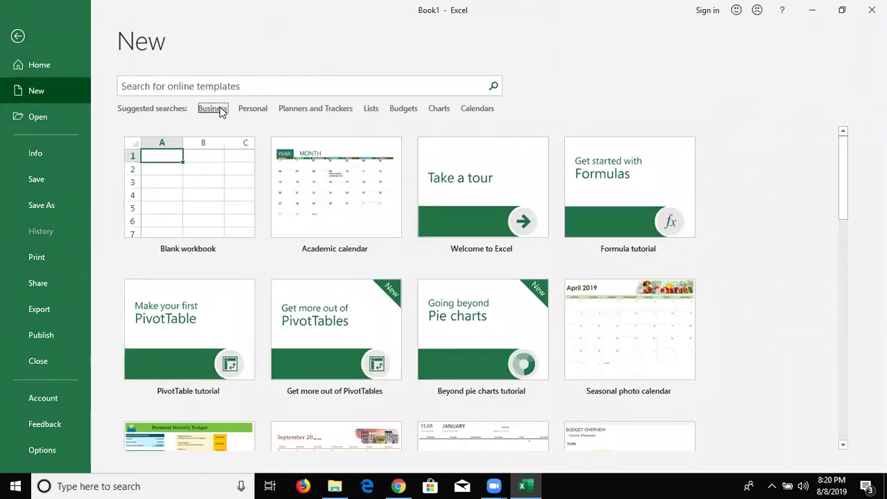
Search the online templates for Business, browse the results, then go back to all templates
{"action": "left_click", "coordinate": [222, 108]}
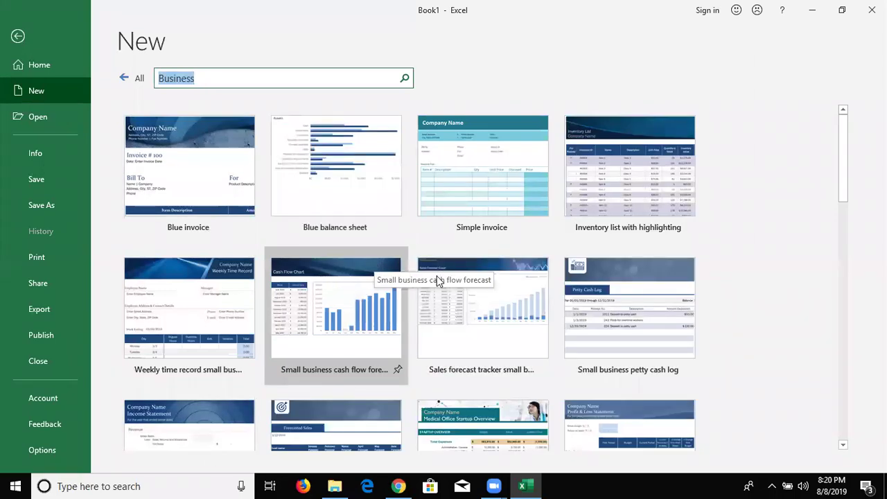
{"action": "scroll", "coordinate": [448, 296], "scroll_direction": "down", "scroll_amount": 3}
{"action": "scroll", "coordinate": [448, 296], "scroll_direction": "down", "scroll_amount": 3}
{"action": "scroll", "coordinate": [448, 289], "scroll_direction": "down", "scroll_amount": 3}
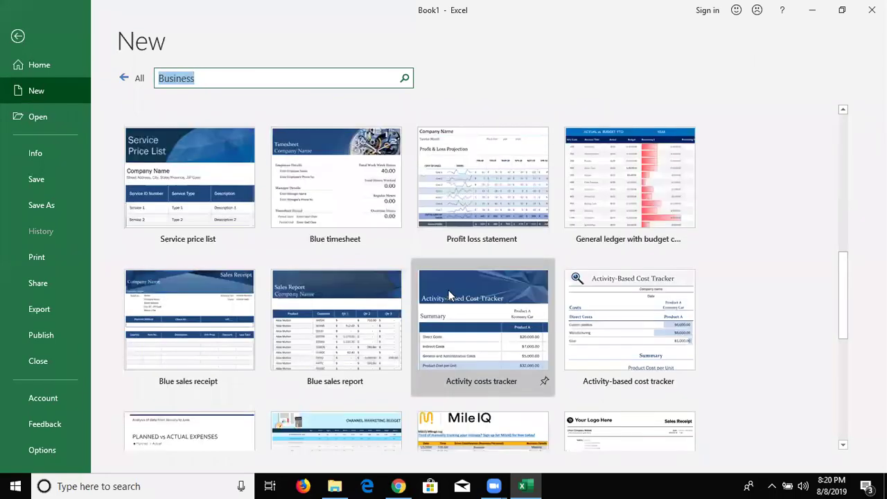
{"action": "scroll", "coordinate": [454, 284], "scroll_direction": "down", "scroll_amount": 3}
{"action": "scroll", "coordinate": [457, 277], "scroll_direction": "up", "scroll_amount": 5}
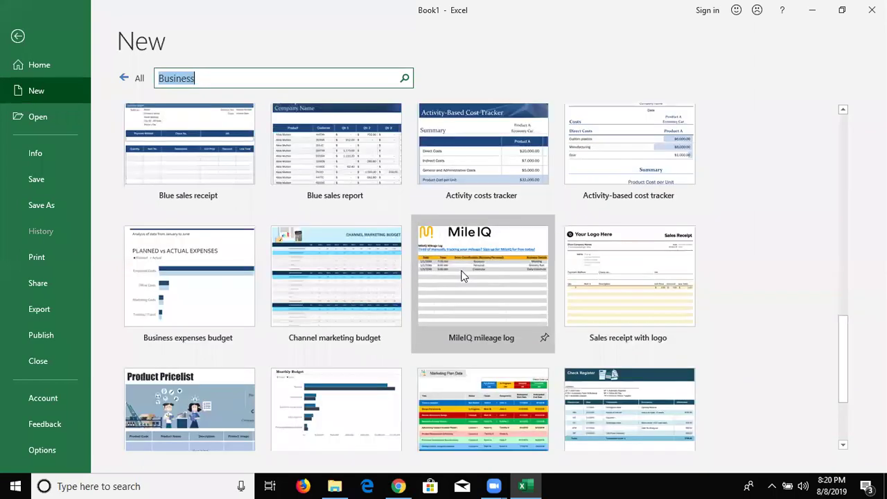
{"action": "scroll", "coordinate": [382, 270], "scroll_direction": "down", "scroll_amount": 3}
{"action": "scroll", "coordinate": [383, 271], "scroll_direction": "down", "scroll_amount": 4}
{"action": "scroll", "coordinate": [383, 270], "scroll_direction": "down", "scroll_amount": 1}
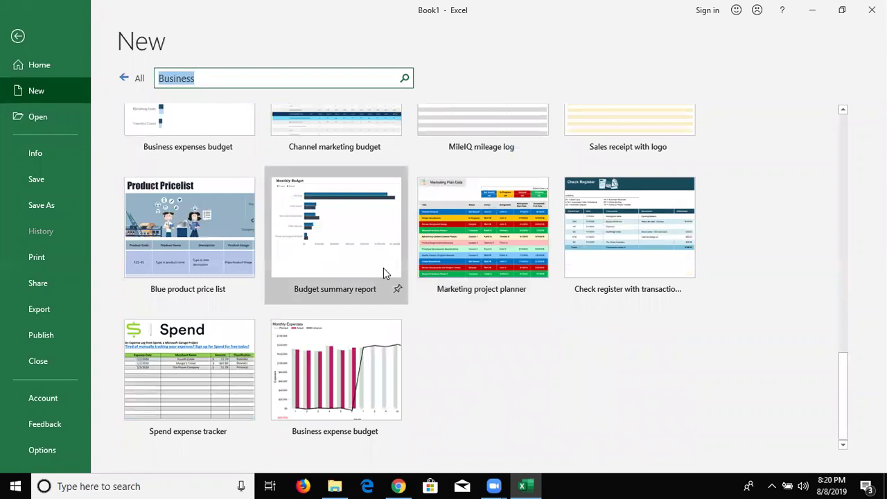
{"action": "scroll", "coordinate": [384, 268], "scroll_direction": "up", "scroll_amount": 2}
{"action": "scroll", "coordinate": [385, 267], "scroll_direction": "up", "scroll_amount": 3}
{"action": "scroll", "coordinate": [388, 265], "scroll_direction": "up", "scroll_amount": 6}
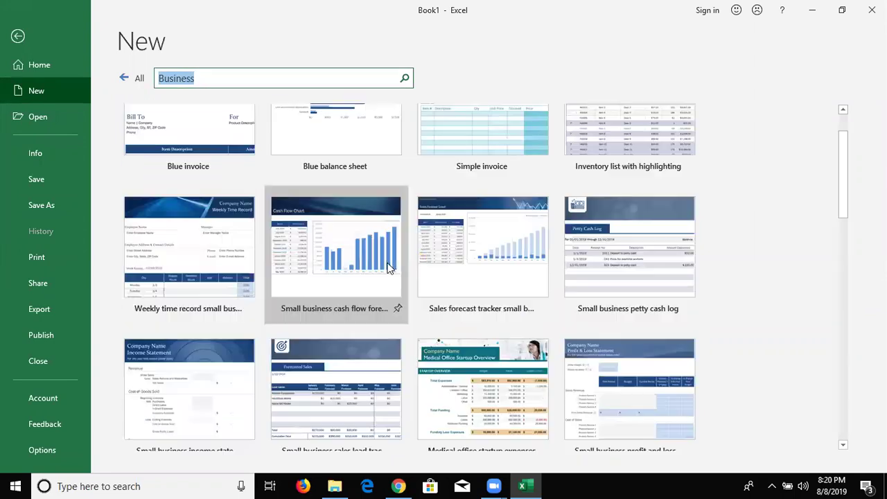
{"action": "scroll", "coordinate": [187, 104], "scroll_direction": "up", "scroll_amount": 1}
{"action": "left_click", "coordinate": [122, 78]}
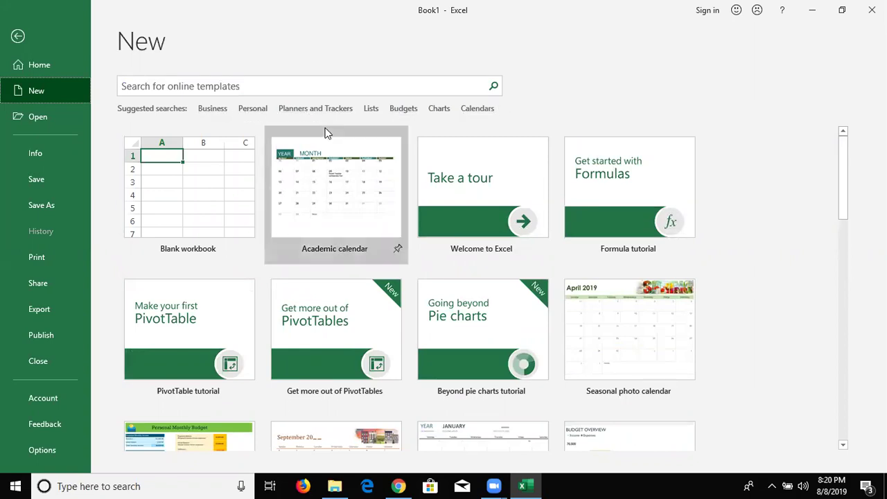
Browse the default template gallery, from Blank workbook to Agile Gantt chart, then close the New page
{"action": "scroll", "coordinate": [484, 208], "scroll_direction": "down", "scroll_amount": 3}
{"action": "scroll", "coordinate": [438, 309], "scroll_direction": "down", "scroll_amount": 5}
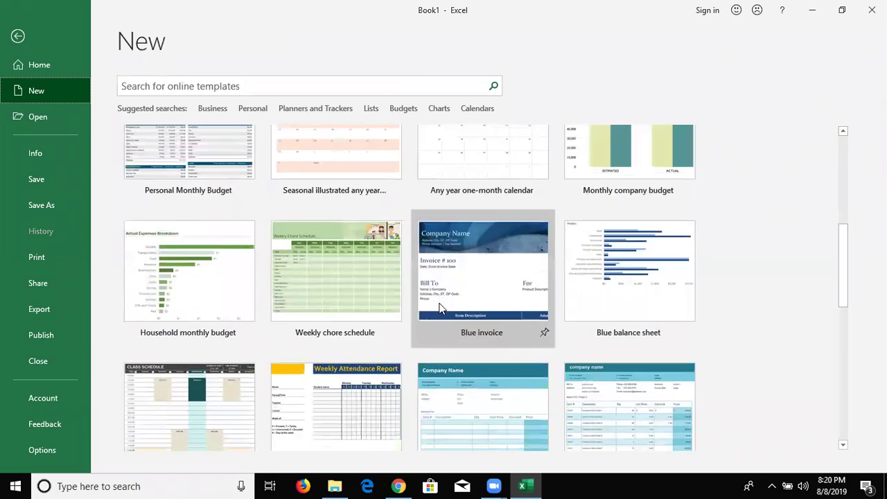
{"action": "scroll", "coordinate": [439, 308], "scroll_direction": "down", "scroll_amount": 5}
{"action": "scroll", "coordinate": [439, 309], "scroll_direction": "down", "scroll_amount": 5}
{"action": "scroll", "coordinate": [439, 308], "scroll_direction": "down", "scroll_amount": 1}
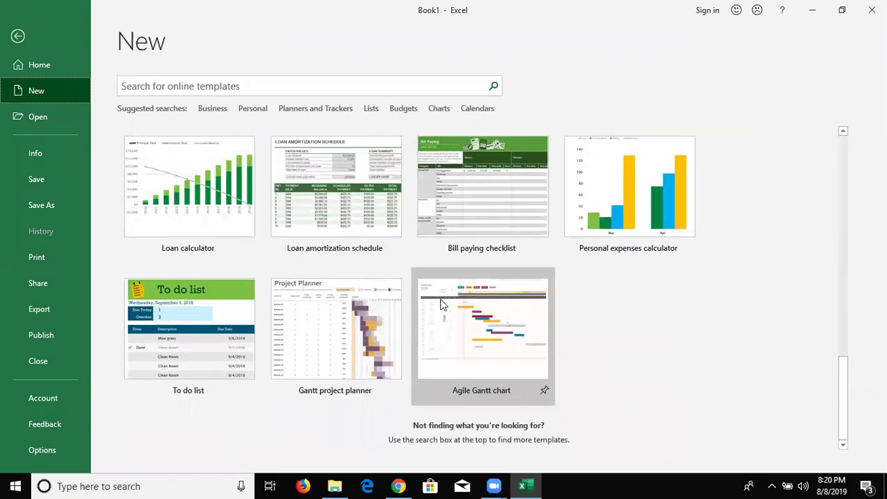
{"action": "scroll", "coordinate": [443, 292], "scroll_direction": "up", "scroll_amount": 5}
{"action": "scroll", "coordinate": [445, 287], "scroll_direction": "up", "scroll_amount": 6}
{"action": "scroll", "coordinate": [445, 287], "scroll_direction": "up", "scroll_amount": 7}
{"action": "scroll", "coordinate": [446, 292], "scroll_direction": "up", "scroll_amount": 3}
{"action": "scroll", "coordinate": [445, 292], "scroll_direction": "down", "scroll_amount": 3}
{"action": "scroll", "coordinate": [446, 292], "scroll_direction": "down", "scroll_amount": 4}
{"action": "scroll", "coordinate": [446, 292], "scroll_direction": "down", "scroll_amount": 2}
{"action": "scroll", "coordinate": [447, 291], "scroll_direction": "down", "scroll_amount": 3}
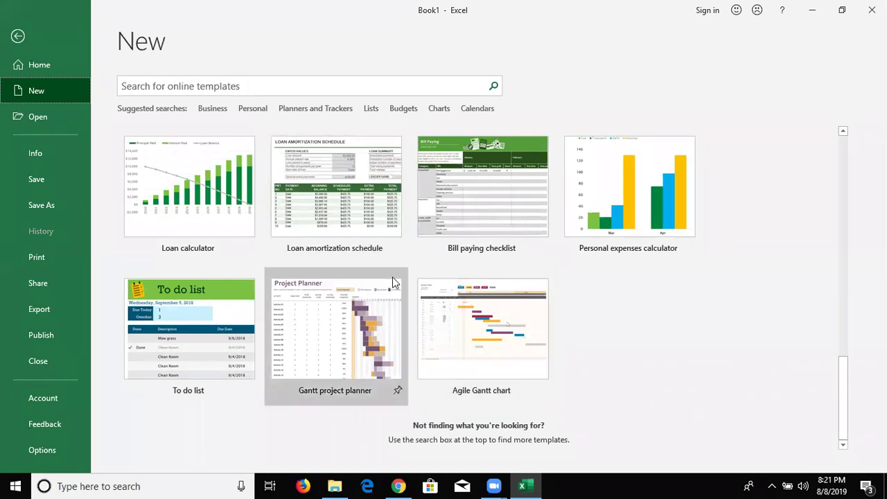
{"action": "scroll", "coordinate": [392, 277], "scroll_direction": "up", "scroll_amount": 1}
{"action": "scroll", "coordinate": [393, 277], "scroll_direction": "up", "scroll_amount": 2}
{"action": "scroll", "coordinate": [392, 276], "scroll_direction": "up", "scroll_amount": 2}
{"action": "scroll", "coordinate": [451, 297], "scroll_direction": "up", "scroll_amount": 3}
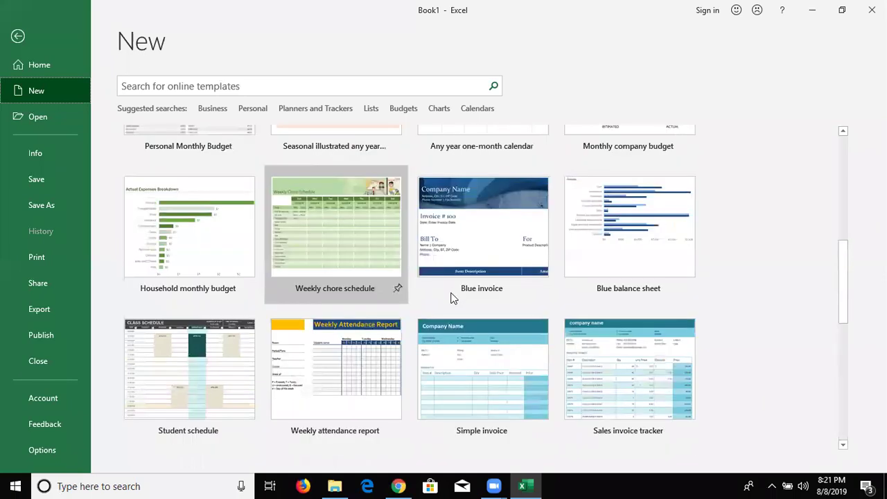
{"action": "scroll", "coordinate": [469, 312], "scroll_direction": "up", "scroll_amount": 3}
{"action": "scroll", "coordinate": [469, 310], "scroll_direction": "up", "scroll_amount": 2}
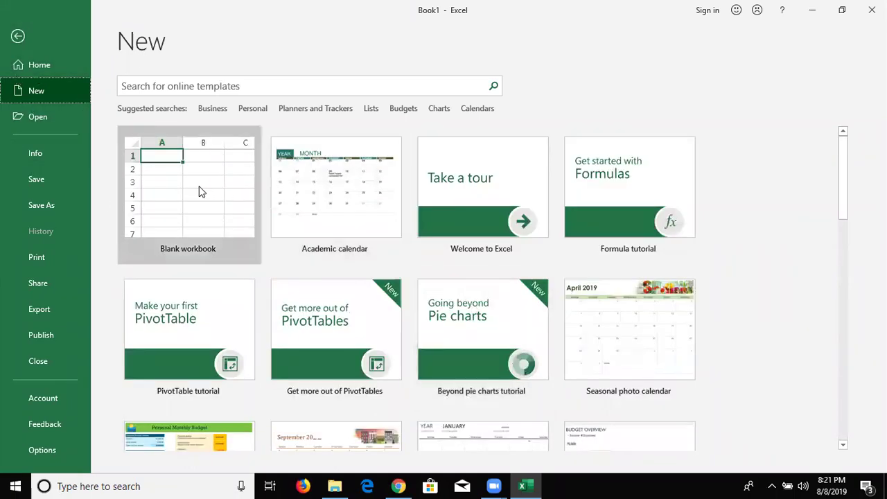
{"action": "left_click", "coordinate": [872, 10]}
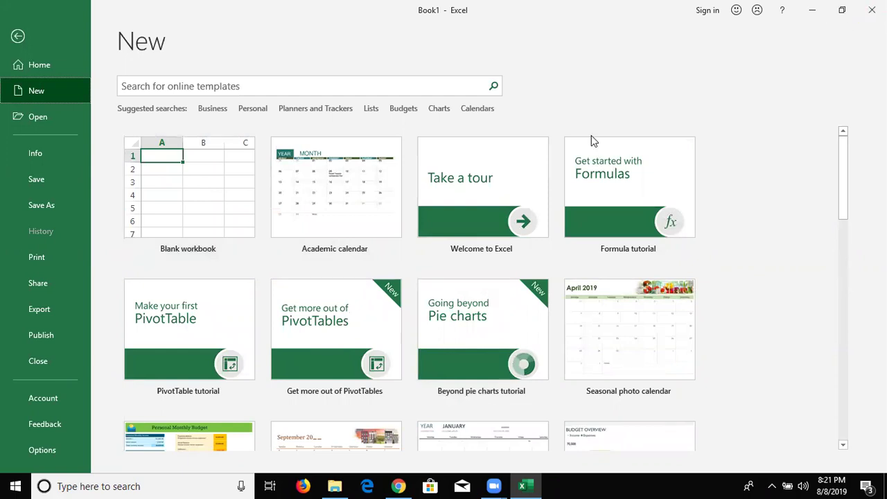
Cancel the save-changes prompt and stay in Book1, moving to cell A1
{"action": "left_click", "coordinate": [505, 270]}
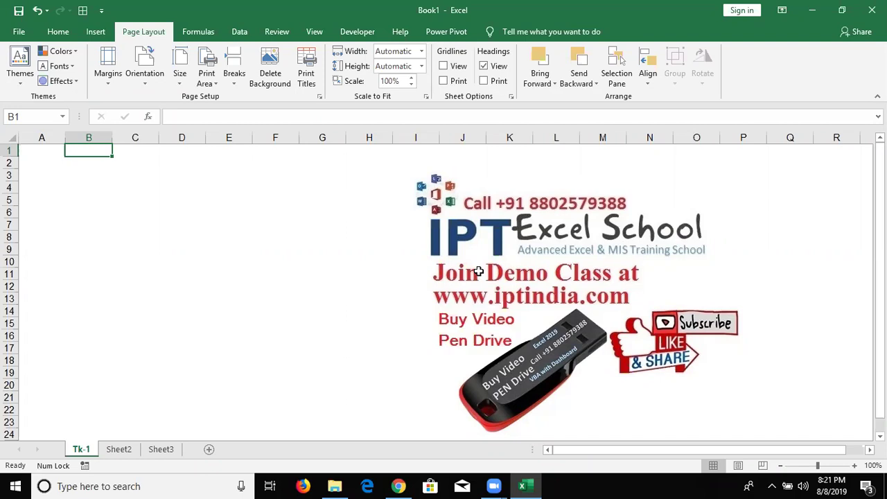
{"action": "key", "text": "Left"}
Merge and centre A1:H4 and enter the title 'Daily Cash Flow'
{"action": "key", "text": "shift+Right"}
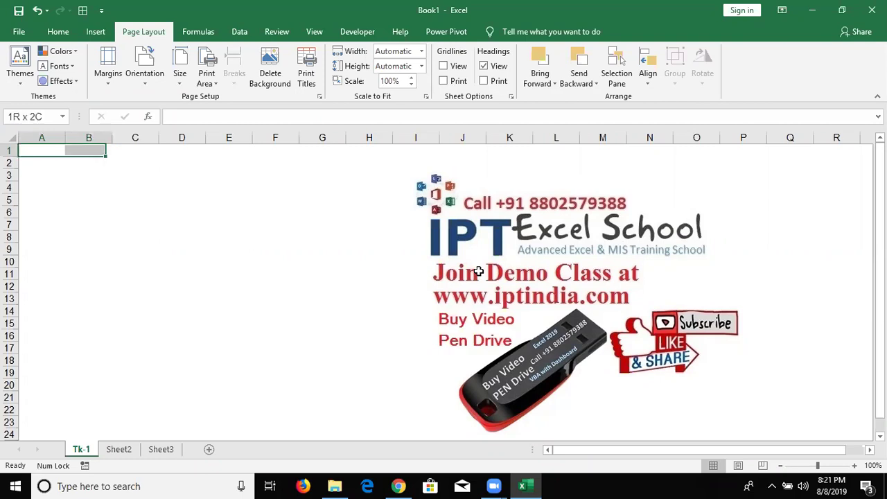
{"action": "key", "text": "shift+Right"}
{"action": "key", "text": "shift+Right"}
{"action": "key", "text": "shift+Right"}
{"action": "key", "text": "shift+Right"}
{"action": "key", "text": "shift+Right"}
{"action": "key", "text": "shift+Right"}
{"action": "key", "text": "shift+Down"}
{"action": "key", "text": "shift+Down"}
{"action": "key", "text": "shift+Down"}
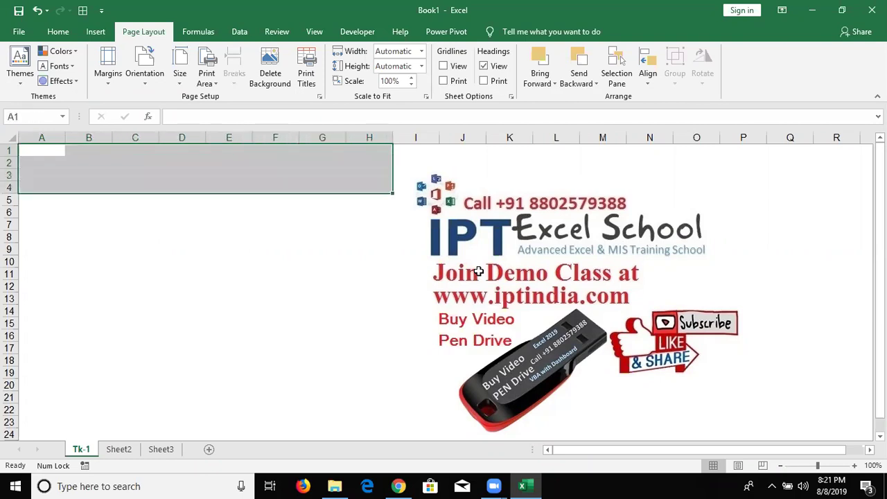
{"action": "left_click", "coordinate": [64, 33]}
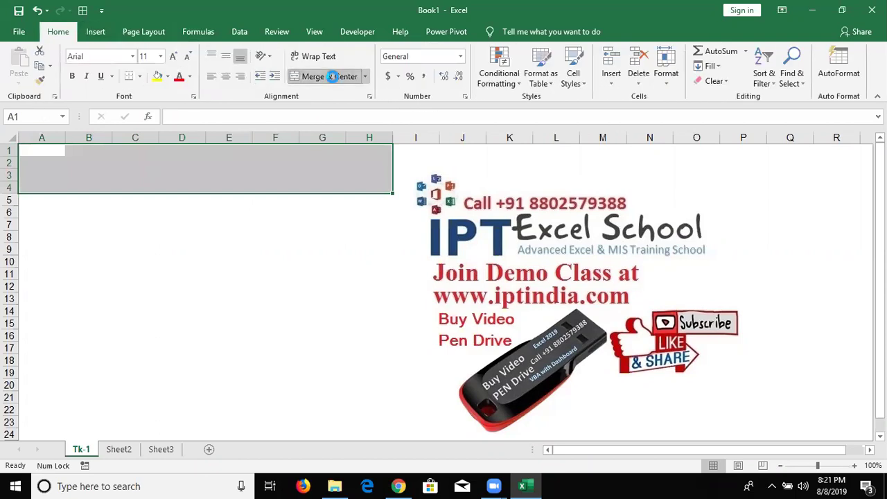
{"action": "left_click", "coordinate": [331, 77]}
{"action": "type", "text": "Da"}
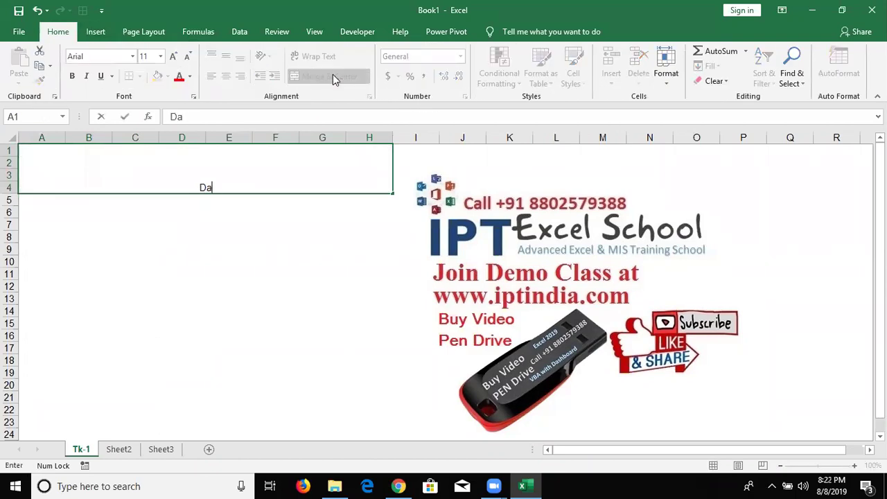
{"action": "type", "text": "ily"}
{"action": "type", "text": " Cah"}
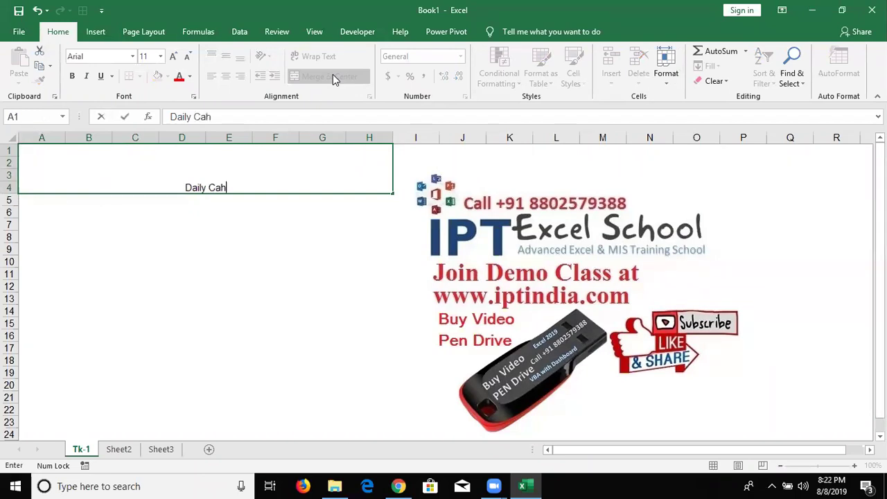
{"action": "key", "text": "BackSpace"}
{"action": "type", "text": "sh"}
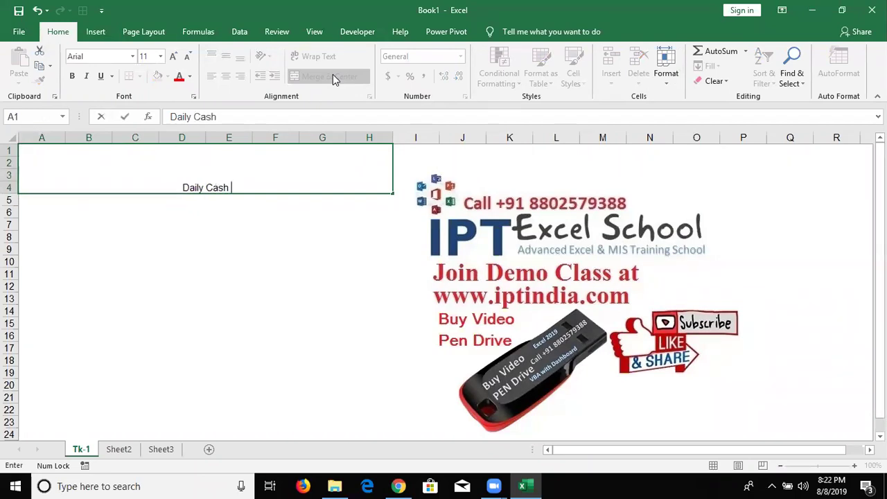
{"action": "type", "text": " Flow"}
{"action": "key", "text": "Return"}
Format the title as 48-point underlined text
{"action": "key", "text": "Right"}
{"action": "key", "text": "Up"}
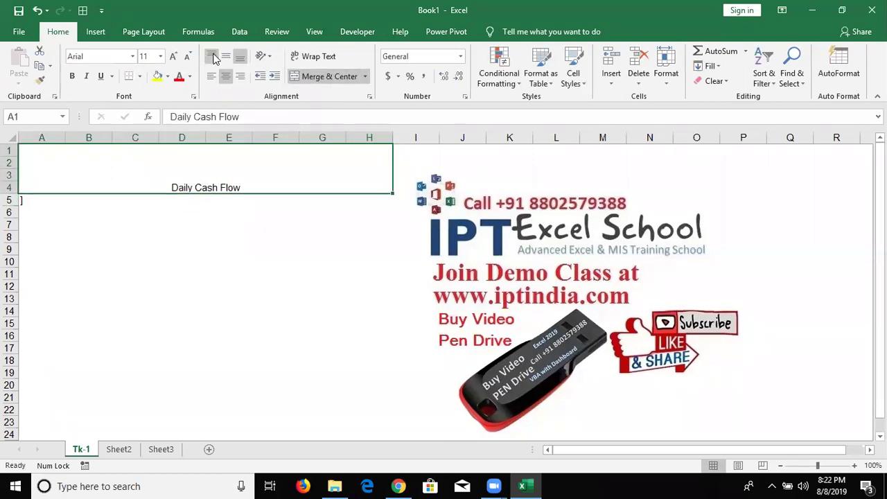
{"action": "left_click", "coordinate": [174, 56]}
{"action": "left_click", "coordinate": [173, 56]}
{"action": "left_click", "coordinate": [173, 56]}
{"action": "left_click", "coordinate": [173, 56]}
{"action": "left_click", "coordinate": [173, 56]}
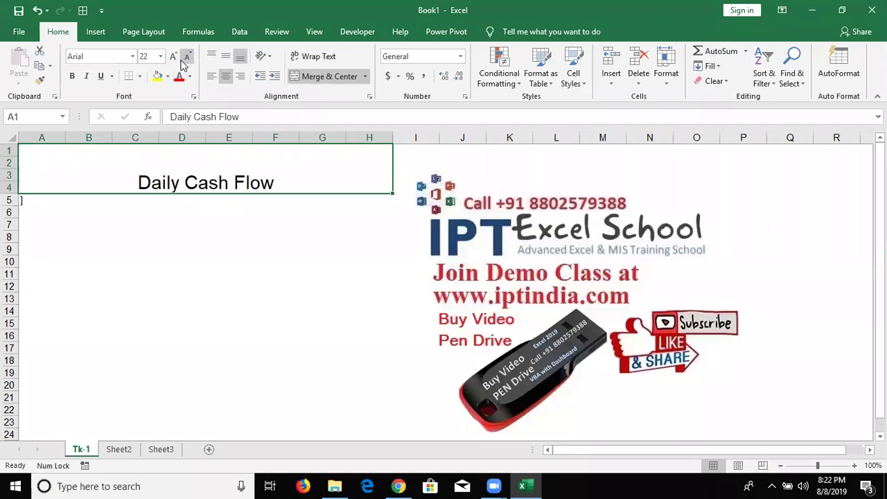
{"action": "left_click", "coordinate": [173, 56]}
{"action": "left_click", "coordinate": [173, 56]}
{"action": "left_click", "coordinate": [173, 56]}
{"action": "left_click", "coordinate": [174, 56]}
{"action": "left_click", "coordinate": [174, 57]}
{"action": "left_click", "coordinate": [173, 56]}
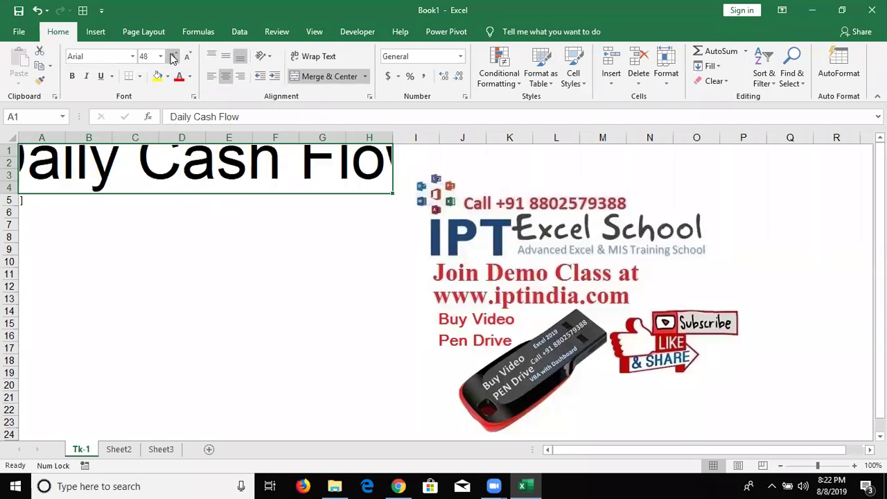
{"action": "left_click", "coordinate": [186, 57]}
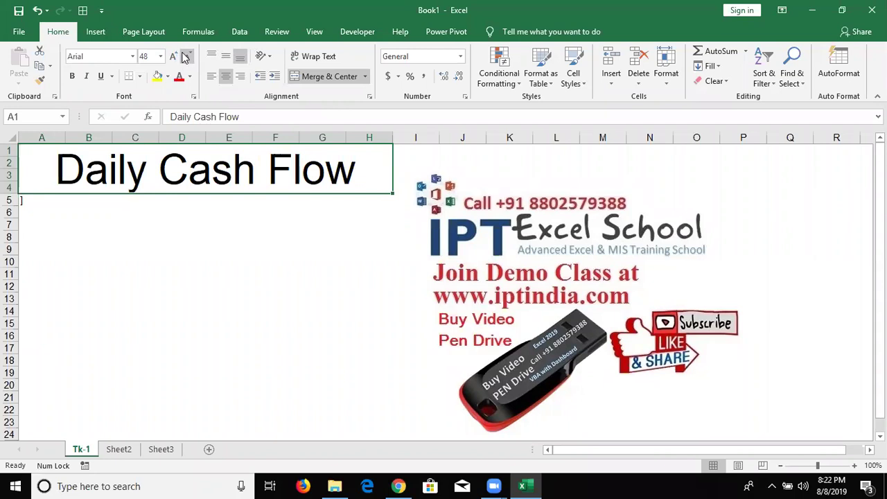
{"action": "key", "text": "ctrl+u"}
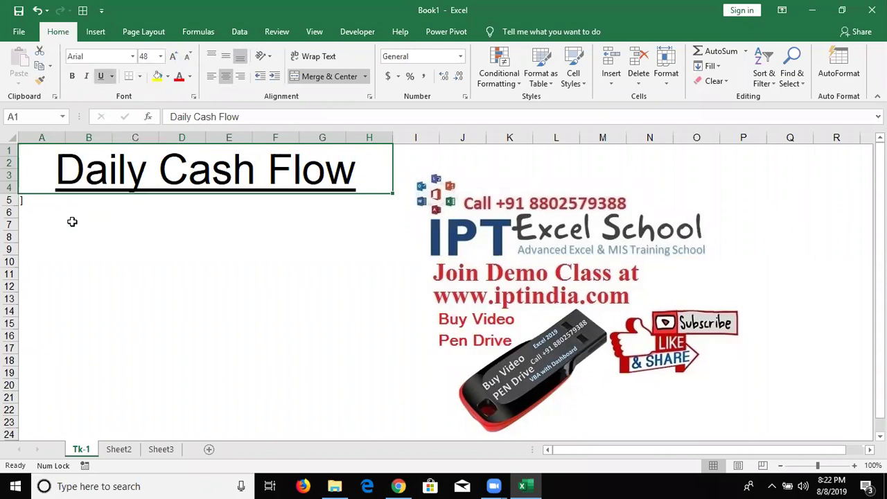
{"action": "left_click", "coordinate": [70, 221]}
{"action": "left_click", "coordinate": [61, 220]}
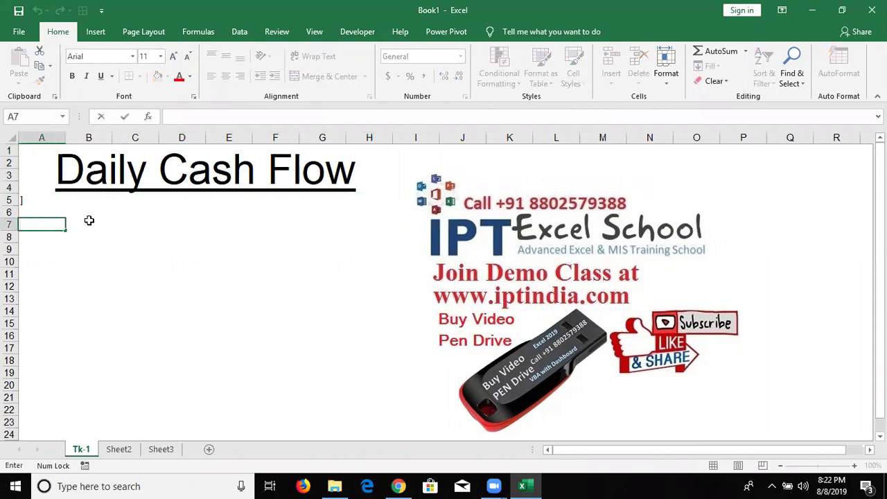
Type 'Date' in A7 and add a bottom border under A7:B7
{"action": "type", "text": "Date"}
{"action": "key", "text": "Return"}
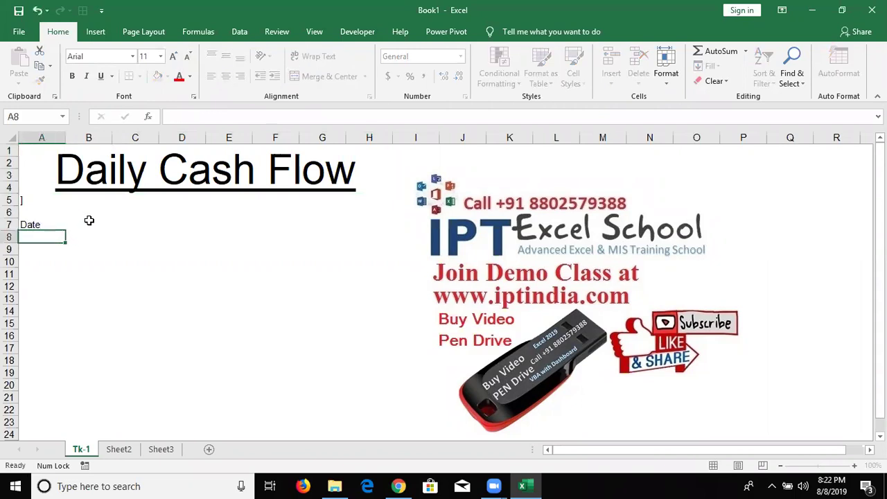
{"action": "key", "text": "Up"}
{"action": "left_click", "coordinate": [89, 221], "text": "shift"}
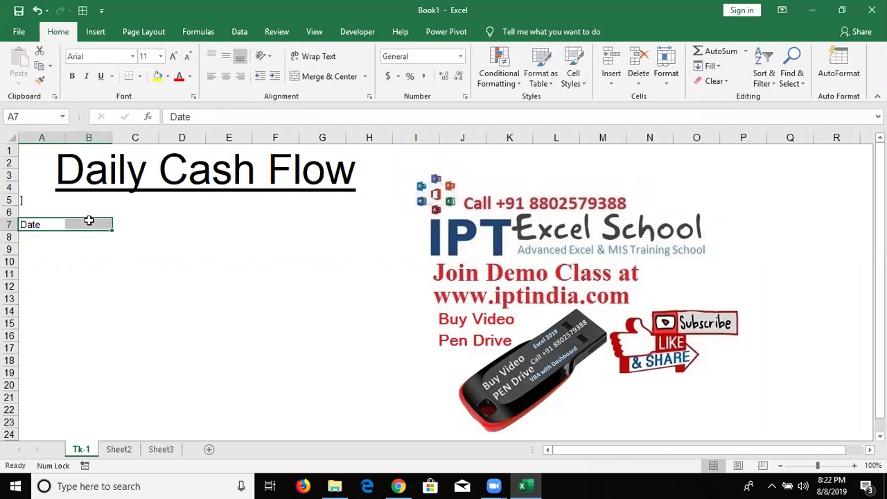
{"action": "left_click", "coordinate": [129, 78]}
{"action": "left_click", "coordinate": [204, 239]}
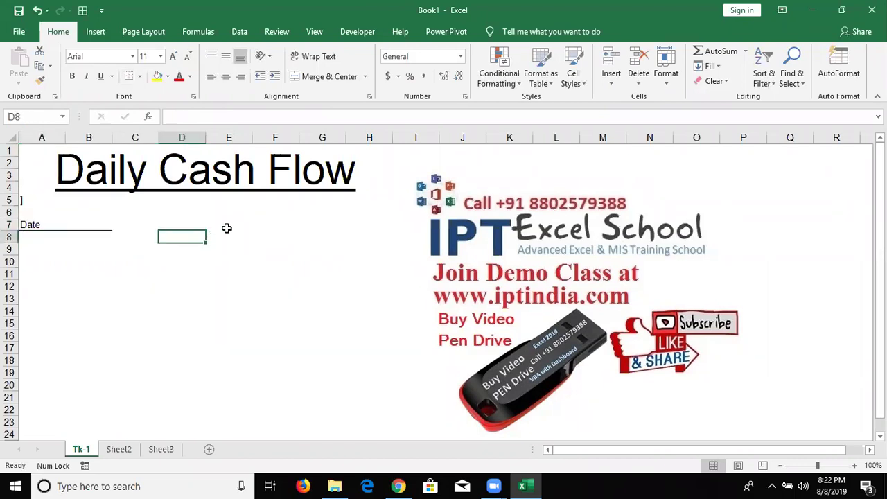
Enter 'Location' in E7 and select E7:F7
{"action": "left_click", "coordinate": [249, 224]}
{"action": "type", "text": "Location"}
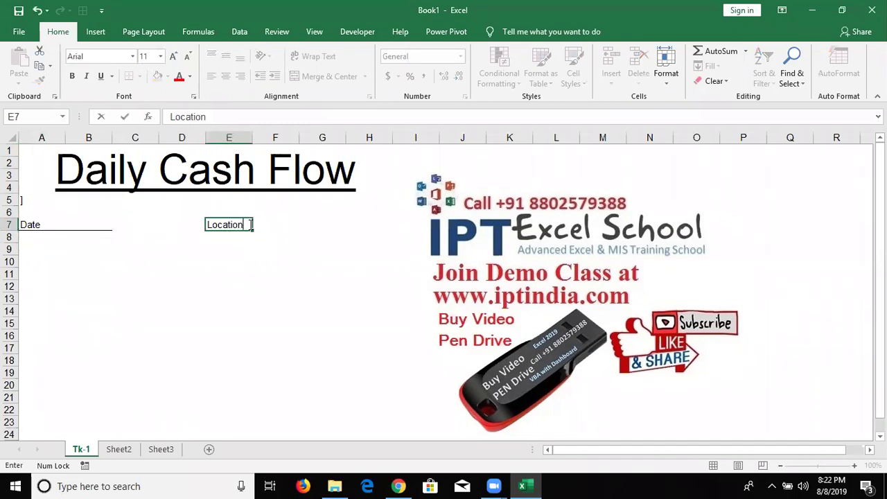
{"action": "key", "text": "Return"}
{"action": "left_click", "coordinate": [248, 224]}
{"action": "key", "text": "shift+Right"}
{"action": "key", "text": "shift+Right"}
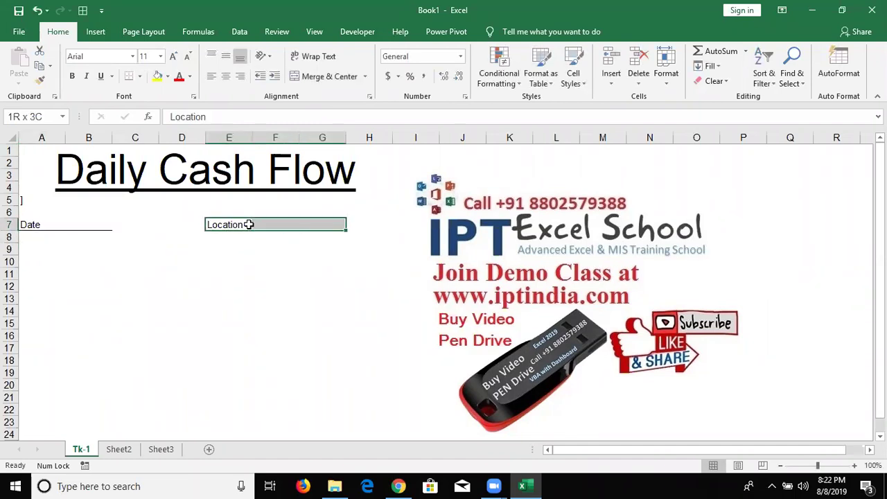
{"action": "key", "text": "shift+Left"}
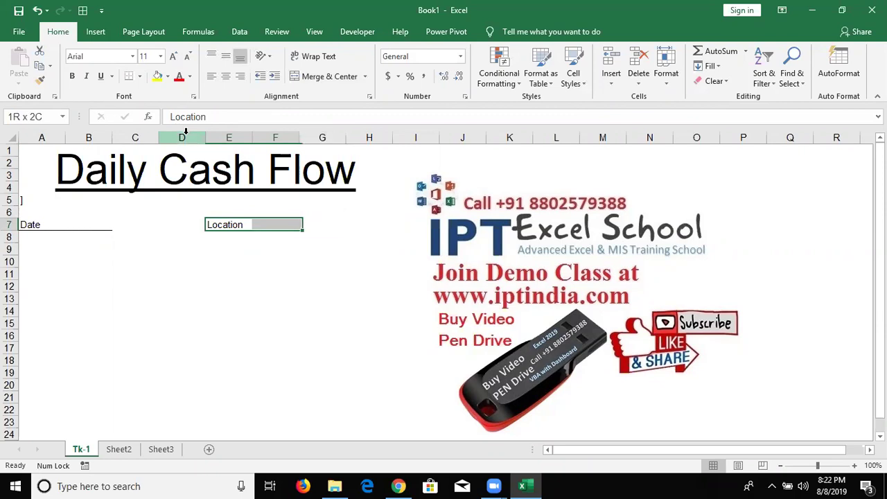
{"action": "left_click", "coordinate": [155, 37]}
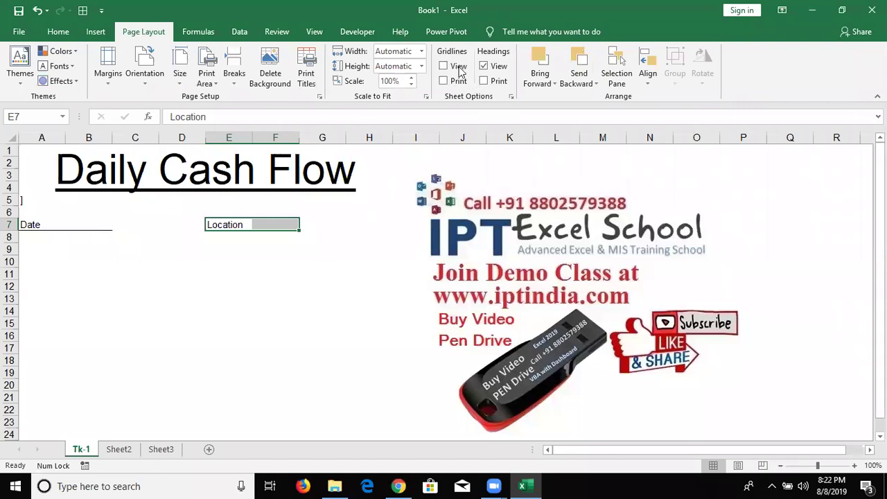
{"action": "left_click", "coordinate": [458, 68]}
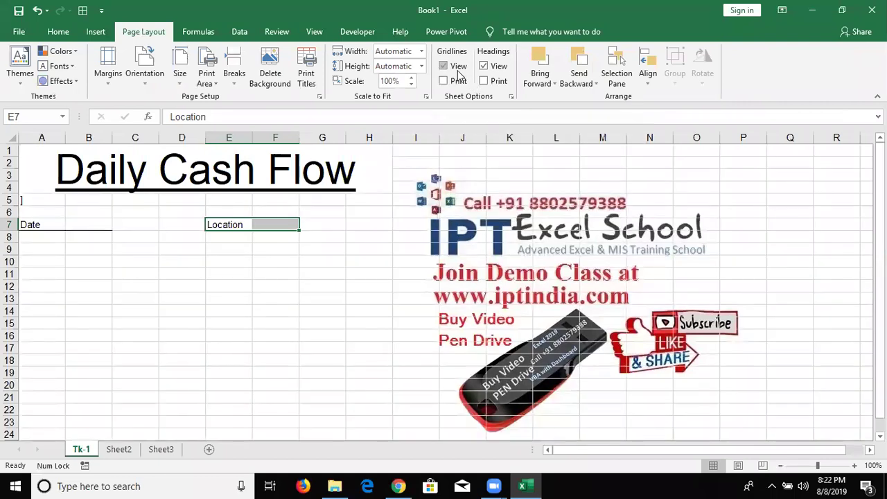
{"action": "left_click", "coordinate": [458, 70]}
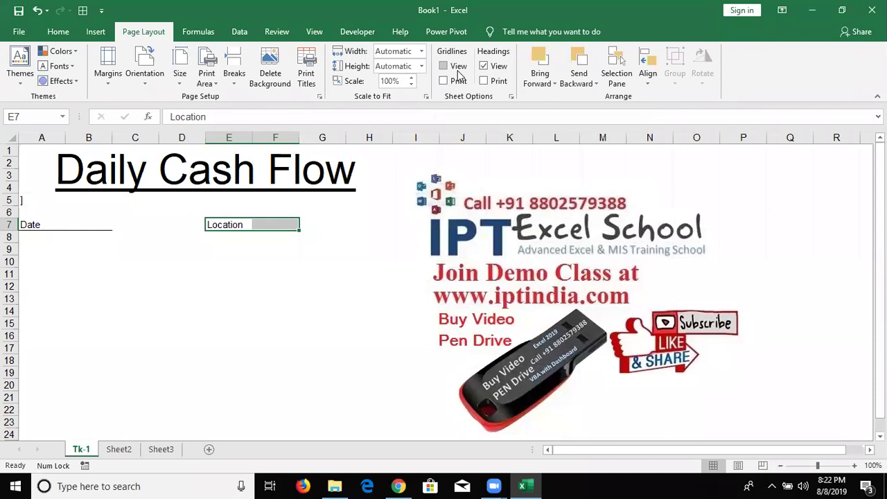
Enter the headings 'Sr' in A10 and 'Name' in B10
{"action": "left_click", "coordinate": [98, 270]}
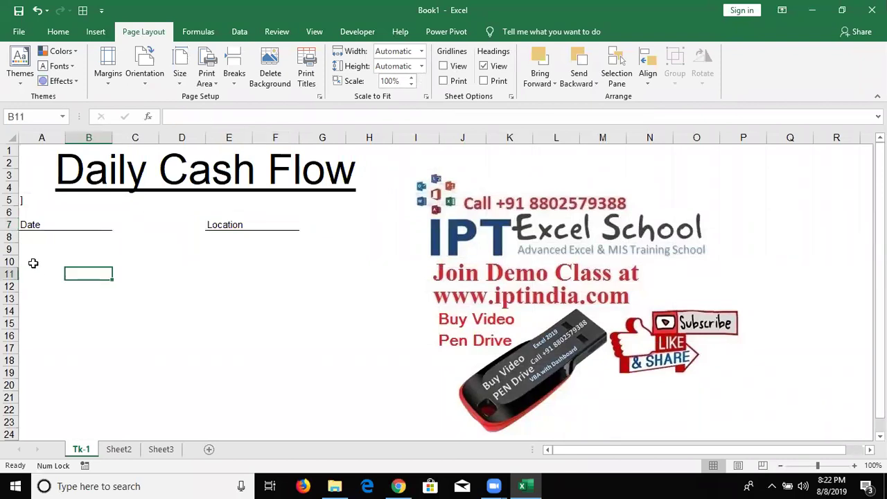
{"action": "left_click", "coordinate": [33, 263]}
{"action": "type", "text": "Sr"}
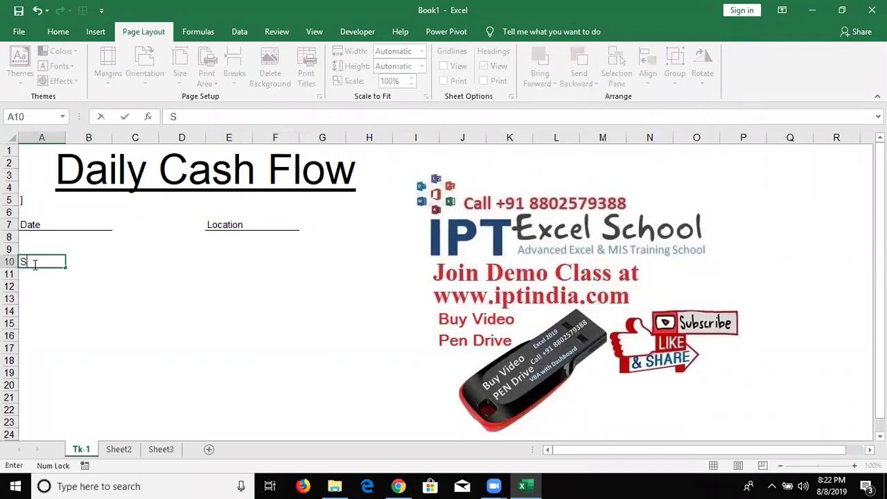
{"action": "key", "text": "Tab"}
{"action": "type", "text": "Name"}
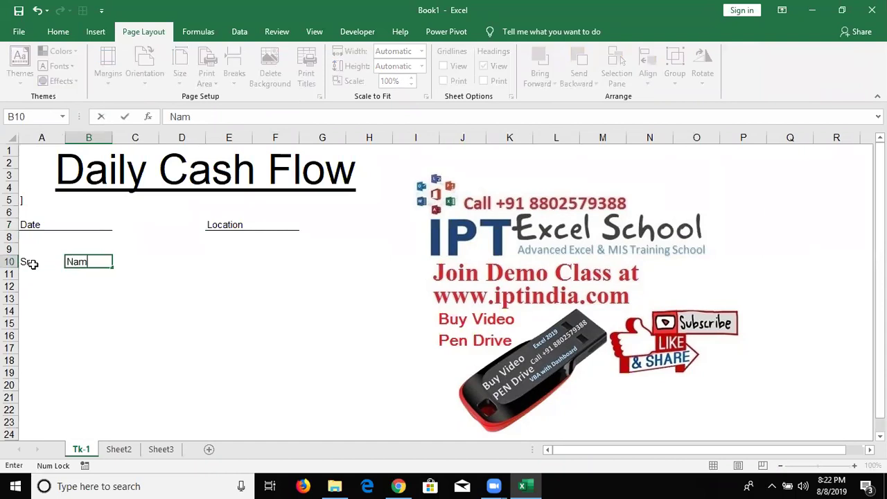
{"action": "key", "text": "Tab"}
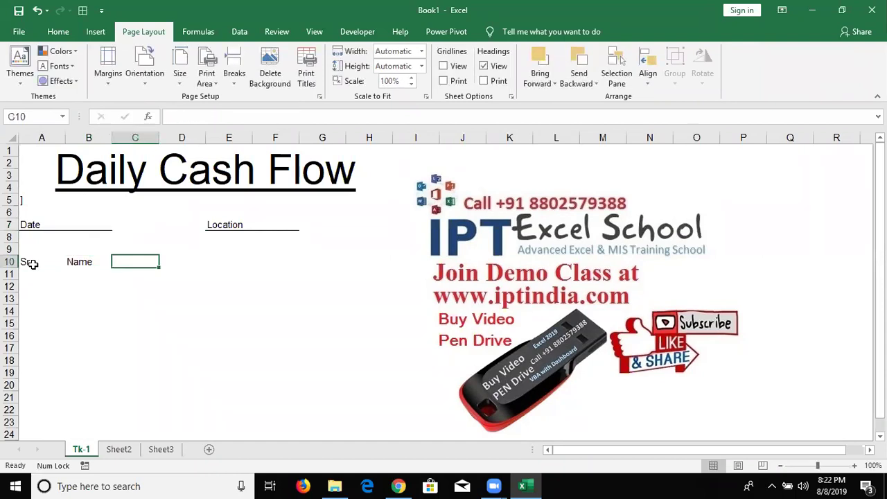
Add the headings 'Dr', 'Cr' and 'Balance' in C10:E10, discarding a stray 'R' entry
{"action": "type", "text": "R"}
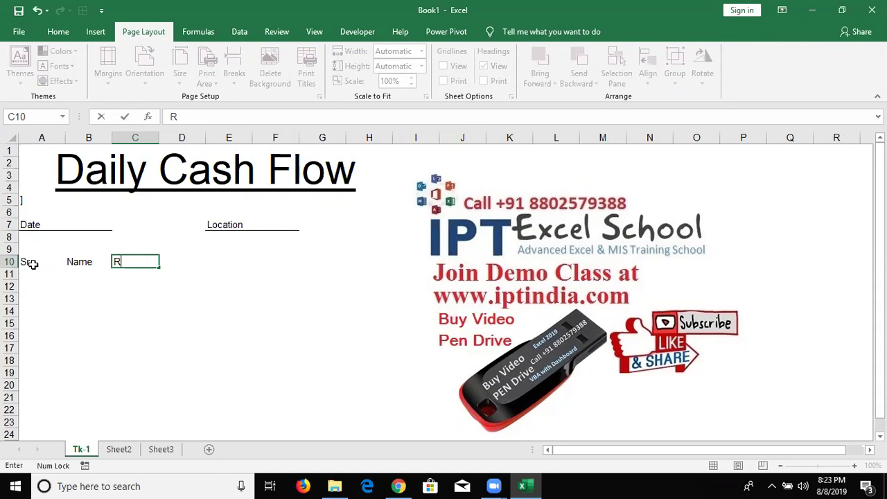
{"action": "key", "text": "Escape"}
{"action": "key", "text": "Left"}
{"action": "key", "text": "Right"}
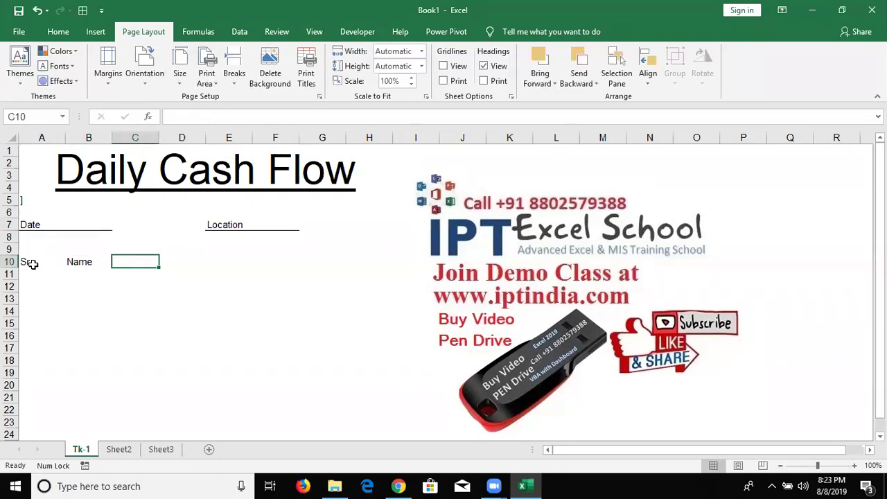
{"action": "type", "text": "Dr"}
{"action": "key", "text": "Tab"}
{"action": "type", "text": "Cr"}
{"action": "key", "text": "Tab"}
{"action": "type", "text": "B"}
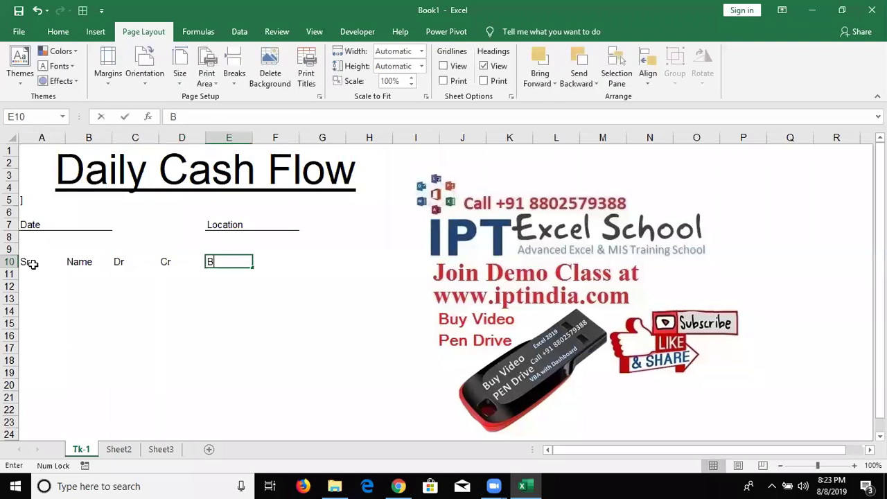
{"action": "type", "text": "alance"}
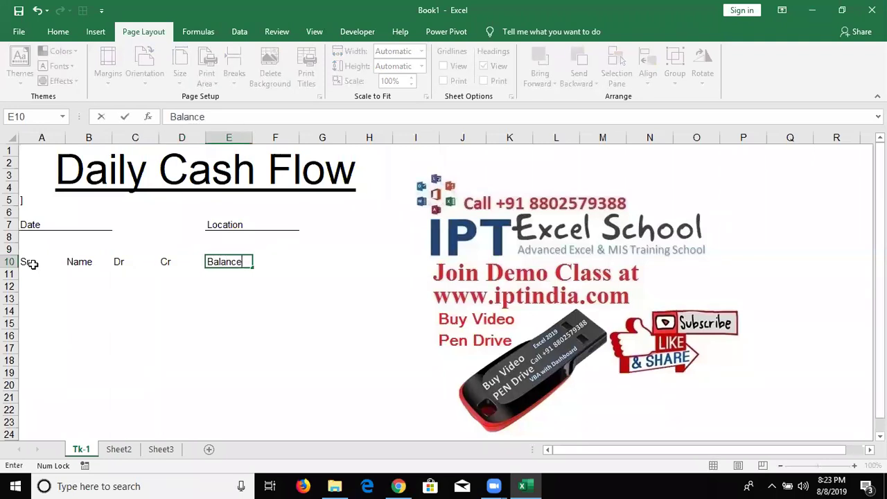
{"action": "key", "text": "Return"}
{"action": "left_click", "coordinate": [32, 264]}
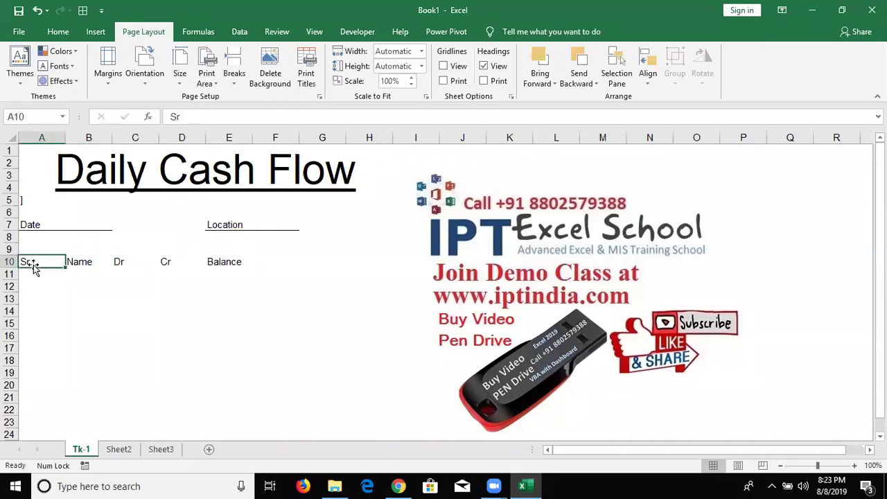
{"action": "key", "text": "shift+Right"}
{"action": "key", "text": "shift+Right"}
{"action": "key", "text": "shift+Right"}
{"action": "key", "text": "shift+Right"}
{"action": "key", "text": "shift+Down"}
Apply All Borders to the table range A10:E27
{"action": "key", "text": "shift+Down"}
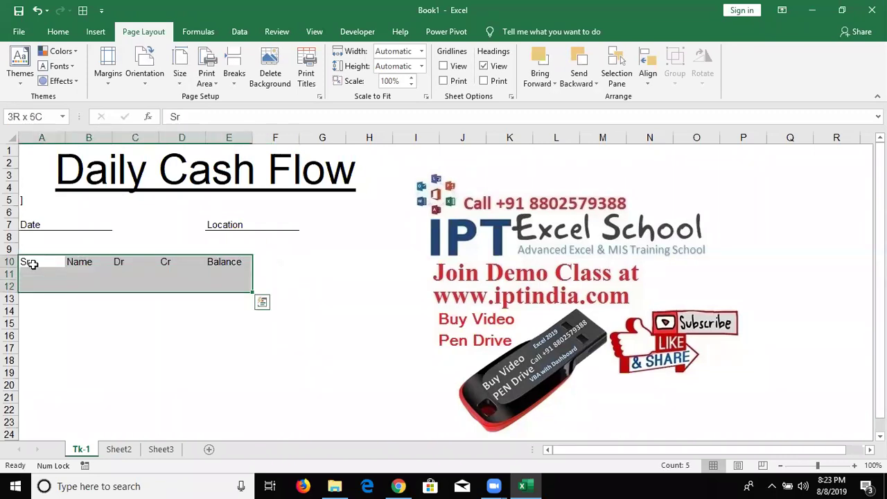
{"action": "key", "text": "shift+Down"}
{"action": "key", "text": "shift+Down"}
{"action": "key", "text": "shift+Down"}
{"action": "key", "text": "shift+Down"}
{"action": "key", "text": "shift+Down"}
{"action": "key", "text": "shift+Down"}
{"action": "key", "text": "shift+Down"}
{"action": "key", "text": "shift+Down"}
{"action": "key", "text": "shift+Down"}
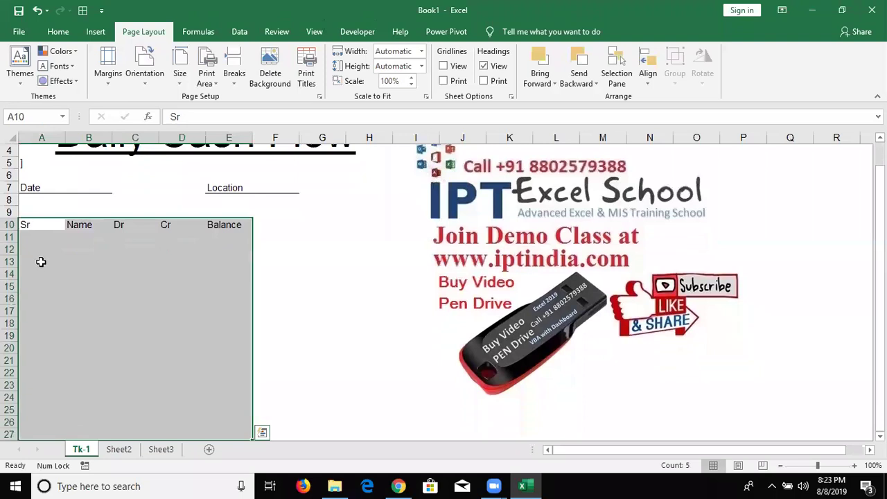
{"action": "left_click", "coordinate": [58, 31]}
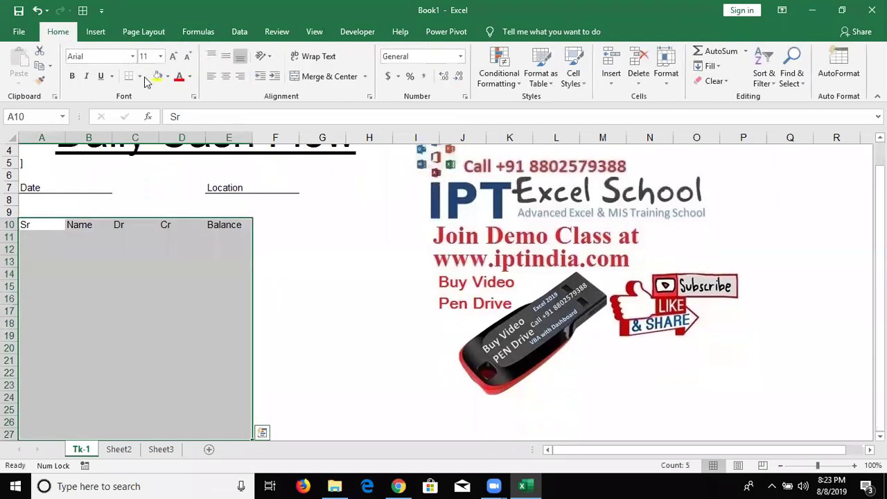
{"action": "left_click", "coordinate": [139, 76]}
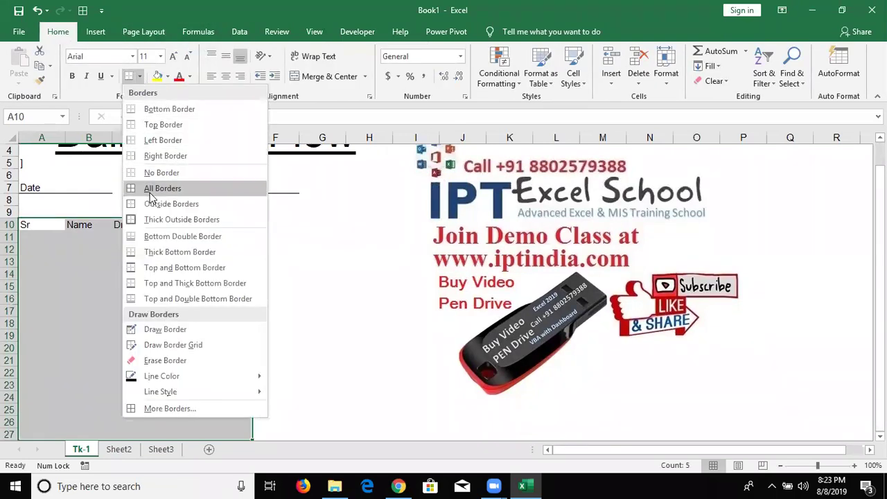
{"action": "left_click", "coordinate": [150, 196]}
{"action": "scroll", "coordinate": [134, 210], "scroll_direction": "down", "scroll_amount": 3}
{"action": "scroll", "coordinate": [70, 277], "scroll_direction": "down", "scroll_amount": 1}
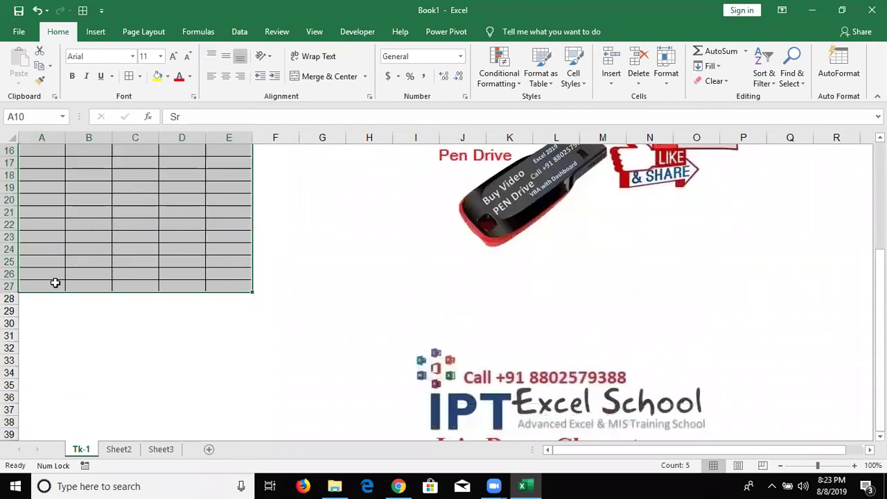
Label cell A27 'Total'
{"action": "left_click", "coordinate": [56, 282]}
{"action": "type", "text": "Total"}
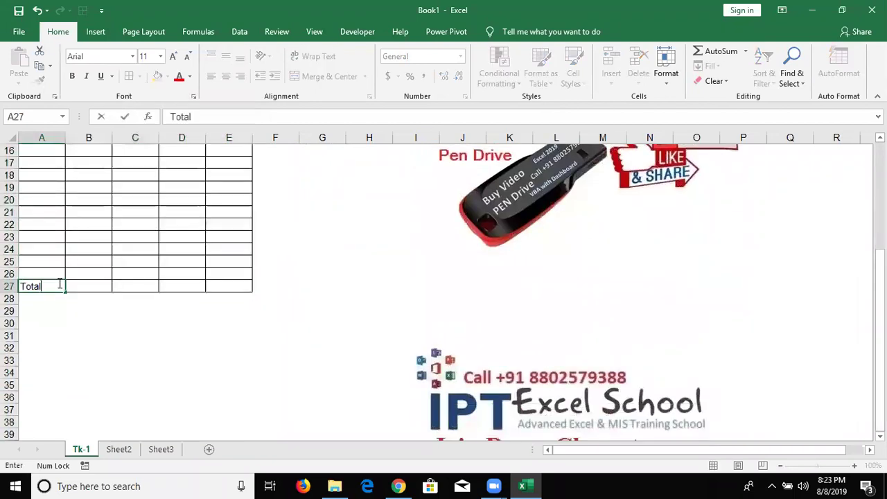
{"action": "key", "text": "Tab"}
{"action": "key", "text": "Tab"}
{"action": "key", "text": "Tab"}
{"action": "scroll", "coordinate": [66, 281], "scroll_direction": "up", "scroll_amount": 5}
{"action": "left_click", "coordinate": [217, 272]}
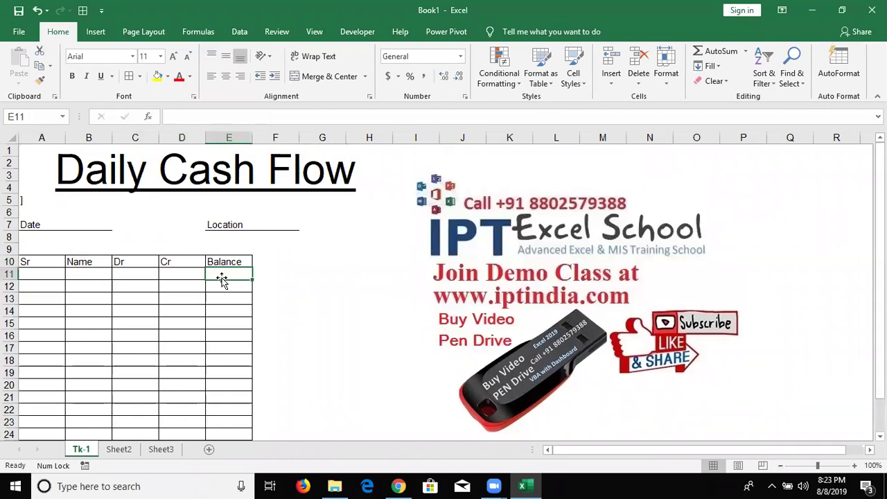
Enter the opening balance formula =D11-C11 in E11
{"action": "type", "text": "="}
{"action": "key", "text": "Left"}
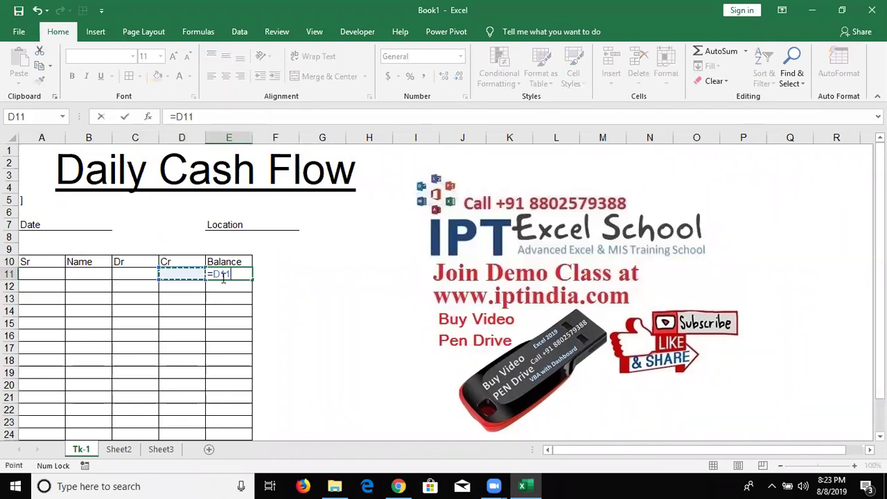
{"action": "key", "text": "Return"}
{"action": "left_click", "coordinate": [222, 277]}
{"action": "type", "text": "="}
{"action": "key", "text": "Left"}
{"action": "type", "text": "-"}
{"action": "key", "text": "Left"}
{"action": "key", "text": "Left"}
{"action": "key", "text": "Return"}
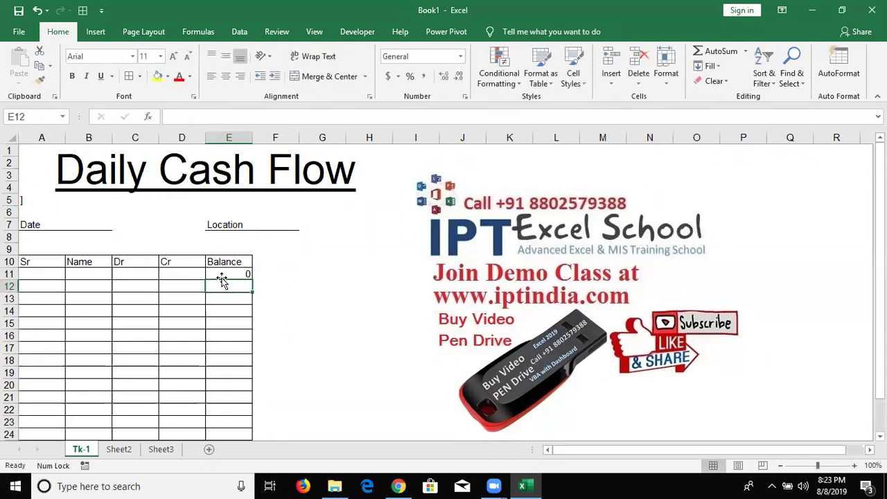
Enter =E11+D12-C12 in E12 and fill it down through E26
{"action": "type", "text": "="}
{"action": "left_click", "coordinate": [221, 275]}
{"action": "type", "text": "+"}
{"action": "key", "text": "Left"}
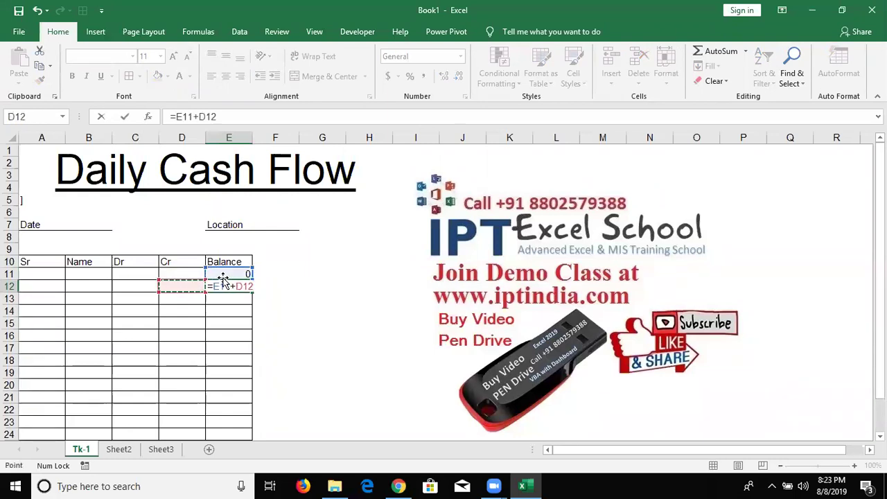
{"action": "type", "text": "-"}
{"action": "key", "text": "Left"}
{"action": "key", "text": "Left"}
{"action": "key", "text": "Left"}
{"action": "key", "text": "Right"}
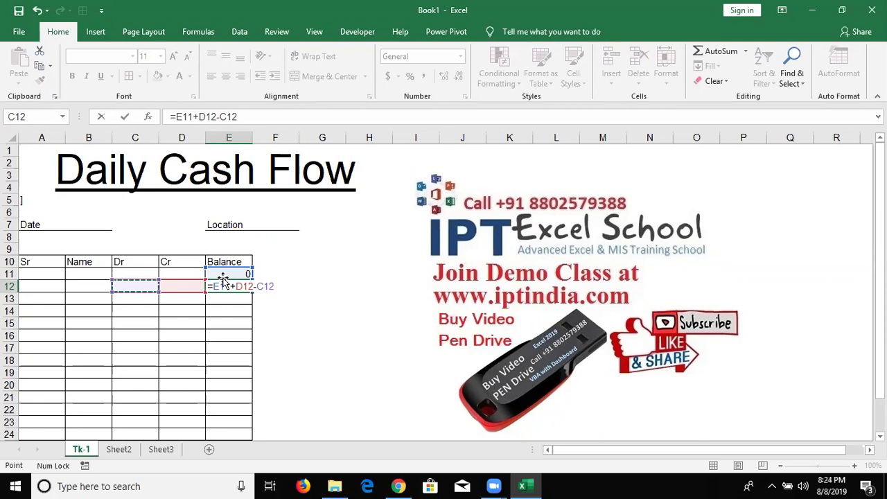
{"action": "key", "text": "Return"}
{"action": "mouse_move", "coordinate": [229, 284]}
{"action": "left_mouse_down"}
{"action": "mouse_move", "coordinate": [232, 463]}
{"action": "mouse_move", "coordinate": [232, 408]}
{"action": "left_mouse_up"}
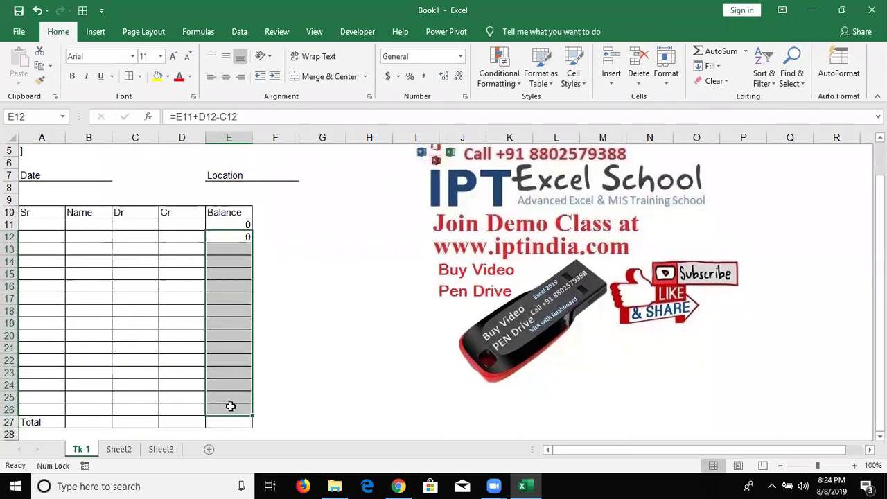
{"action": "key", "text": "ctrl+d"}
{"action": "scroll", "coordinate": [172, 388], "scroll_direction": "up", "scroll_amount": 2}
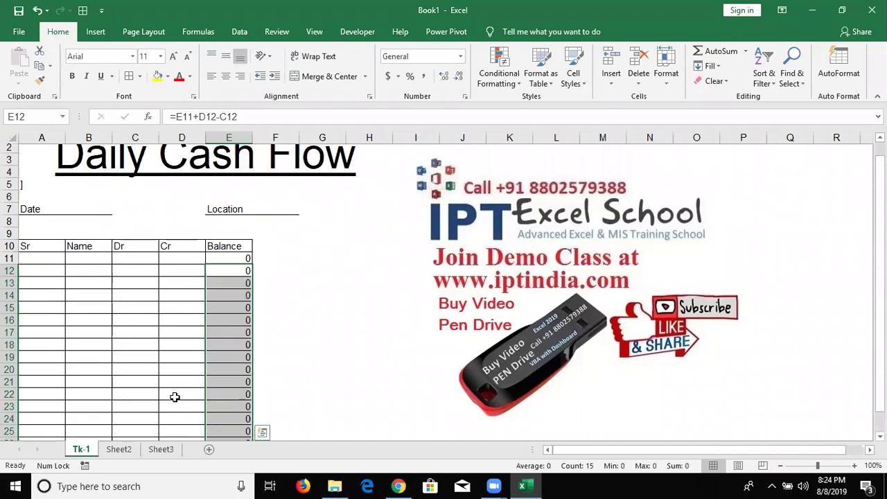
{"action": "scroll", "coordinate": [105, 400], "scroll_direction": "down", "scroll_amount": 5}
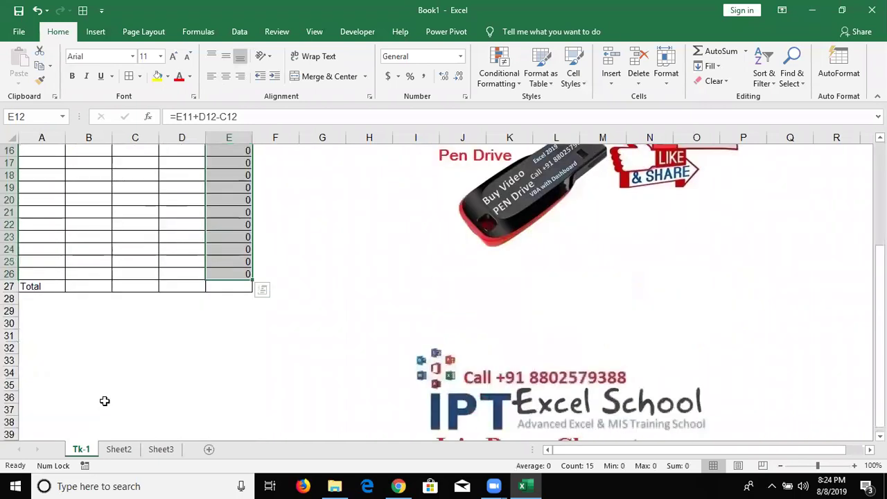
Type the signature labels 'Autho.' in A32 and 'Rec.' in D32
{"action": "left_click", "coordinate": [46, 345]}
{"action": "type", "text": "Autho."}
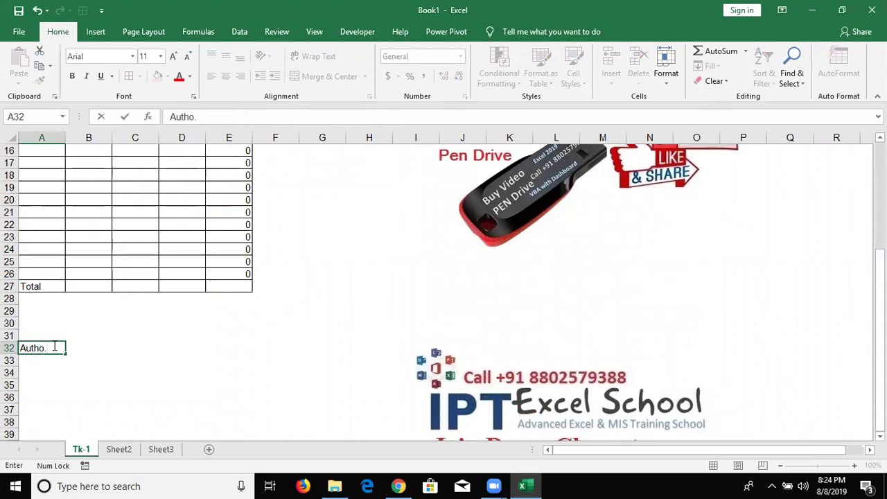
{"action": "key", "text": "Return"}
{"action": "key", "text": "Right"}
{"action": "key", "text": "Right"}
{"action": "key", "text": "Right"}
{"action": "key", "text": "Right"}
{"action": "key", "text": "Up"}
{"action": "key", "text": "Left"}
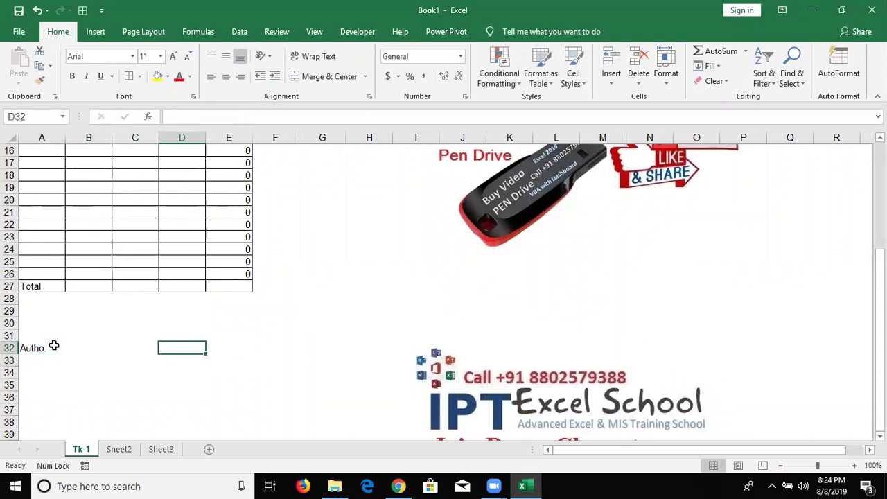
{"action": "type", "text": "Rec."}
{"action": "key", "text": "Return"}
{"action": "key", "text": "Return"}
Draw bottom-border signature lines under A34:B34 and D34:E34
{"action": "key", "text": "Left"}
{"action": "key", "text": "Left"}
{"action": "key", "text": "Left"}
{"action": "key", "text": "shift+Right"}
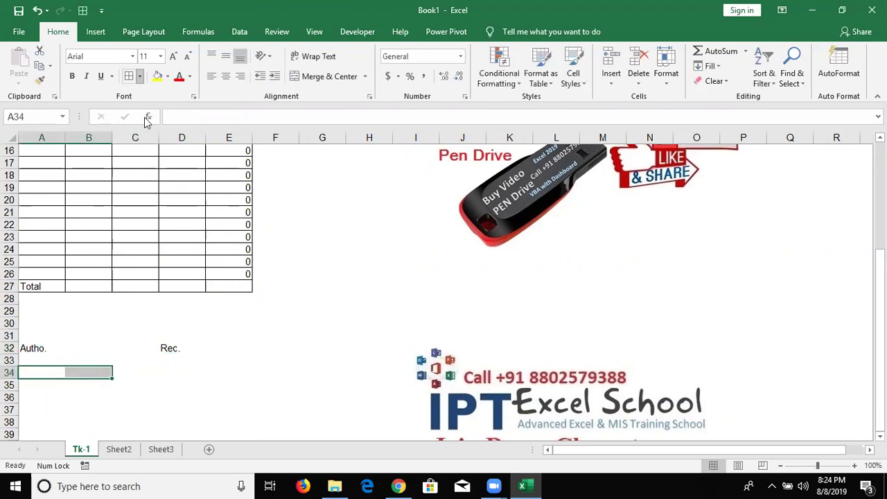
{"action": "left_click", "coordinate": [139, 76]}
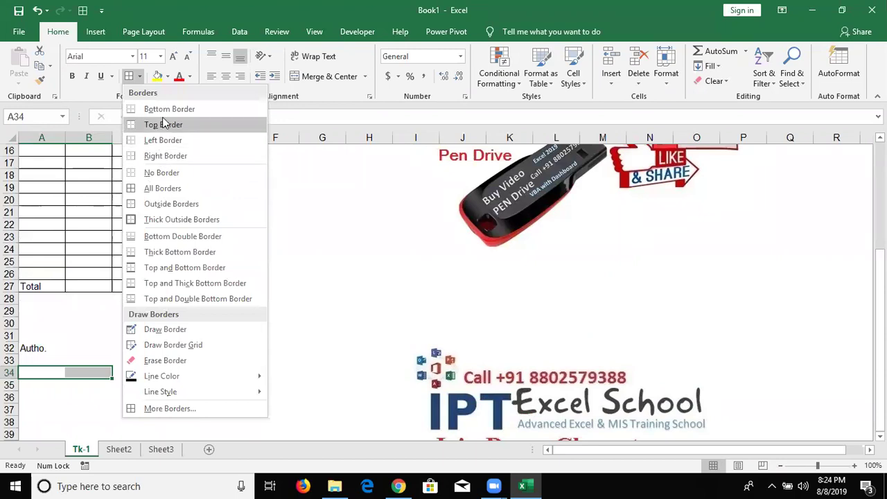
{"action": "left_click", "coordinate": [166, 236]}
{"action": "left_click_drag", "start_coordinate": [173, 373], "coordinate": [248, 375]}
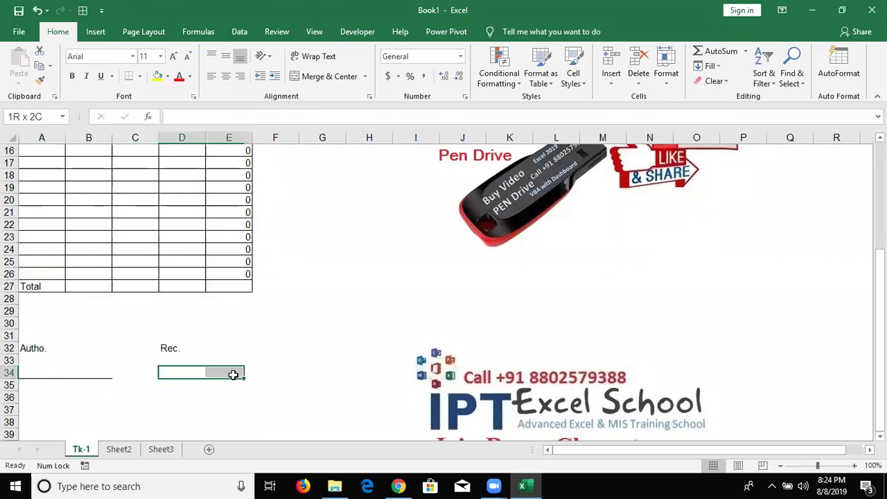
{"action": "left_click", "coordinate": [129, 76]}
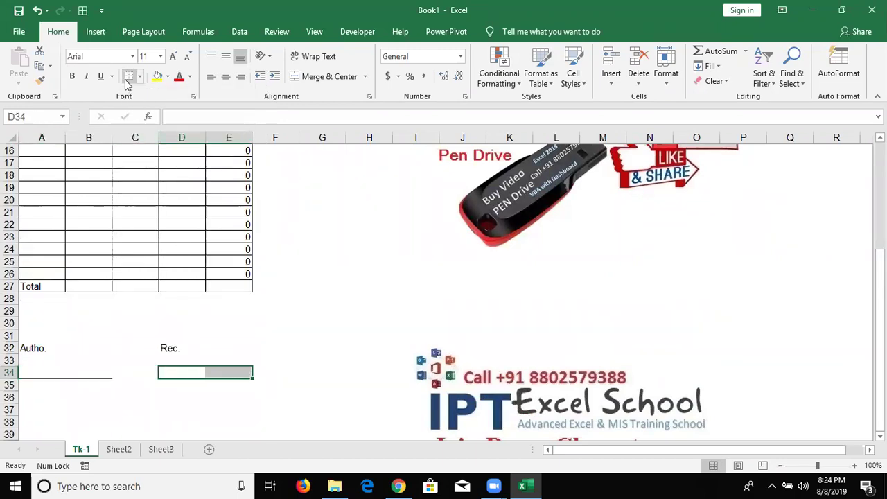
{"action": "left_click", "coordinate": [143, 257]}
{"action": "scroll", "coordinate": [144, 256], "scroll_direction": "up", "scroll_amount": 5}
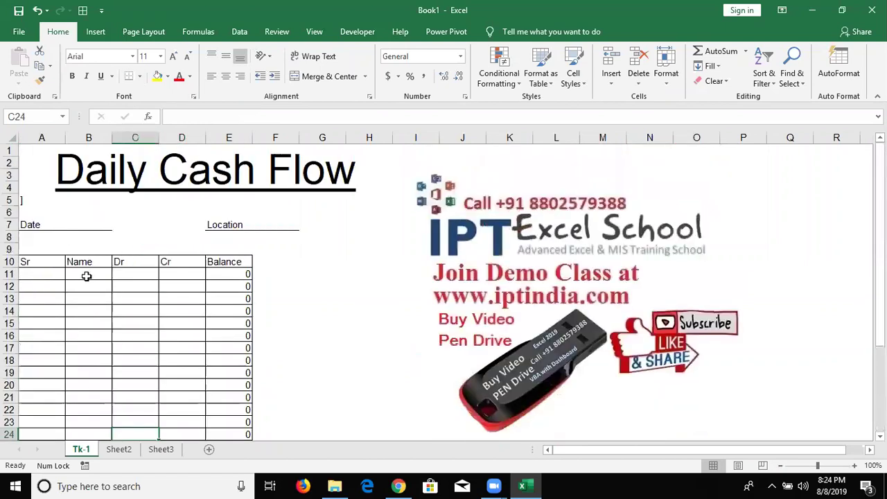
{"action": "left_click_drag", "start_coordinate": [60, 273], "coordinate": [196, 377]}
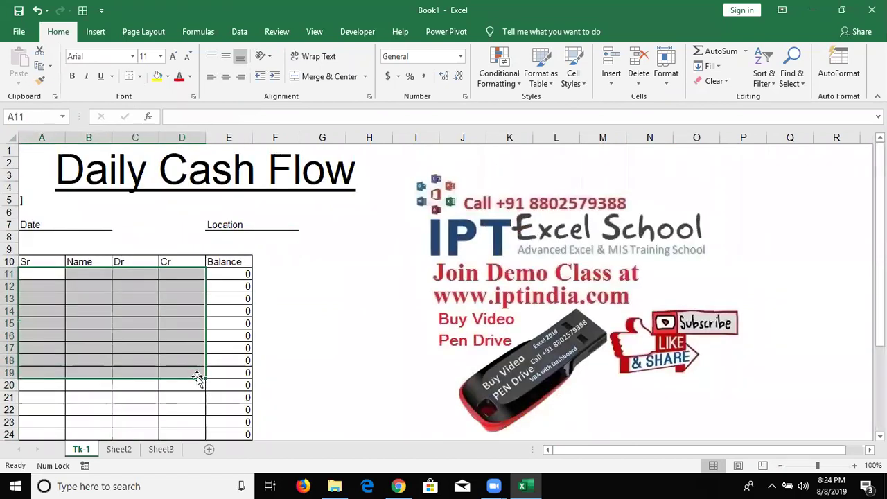
{"action": "scroll", "coordinate": [192, 372], "scroll_direction": "down", "scroll_amount": 3}
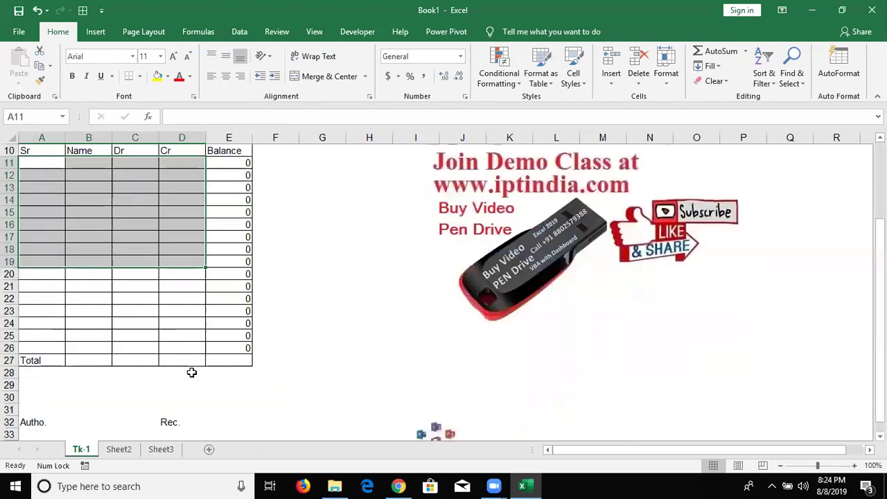
{"action": "left_click", "coordinate": [192, 345], "text": "shift"}
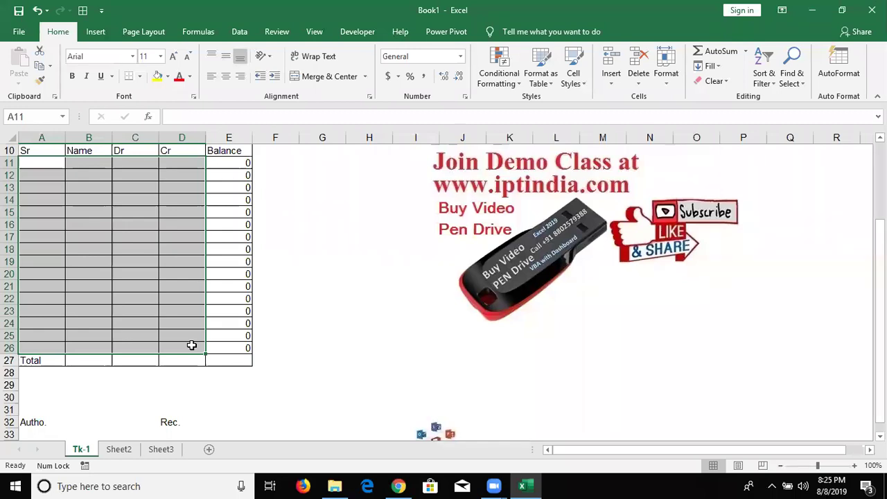
{"action": "scroll", "coordinate": [200, 311], "scroll_direction": "up", "scroll_amount": 1}
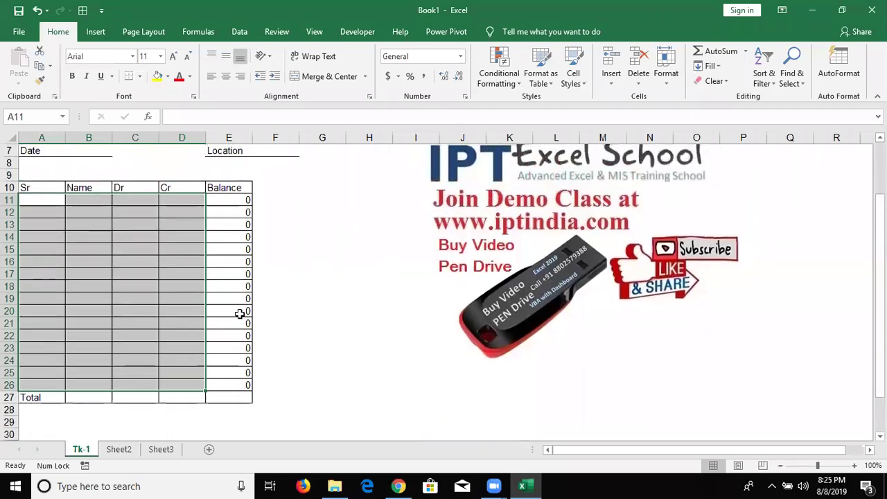
{"action": "scroll", "coordinate": [249, 312], "scroll_direction": "up", "scroll_amount": 2}
{"action": "left_click", "coordinate": [275, 284]}
{"action": "scroll", "coordinate": [270, 305], "scroll_direction": "down", "scroll_amount": 4}
{"action": "scroll", "coordinate": [206, 298], "scroll_direction": "up", "scroll_amount": 4}
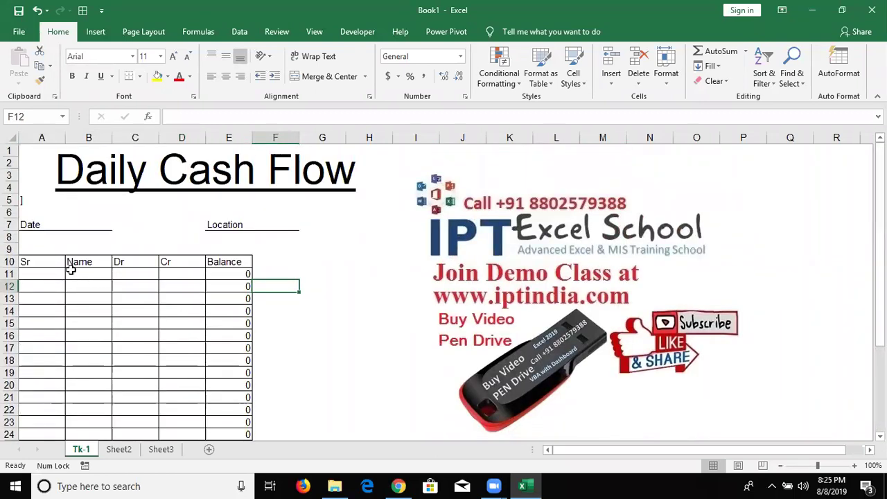
Start a Save As of the workbook and enter the file name Cash
{"action": "left_click", "coordinate": [21, 33]}
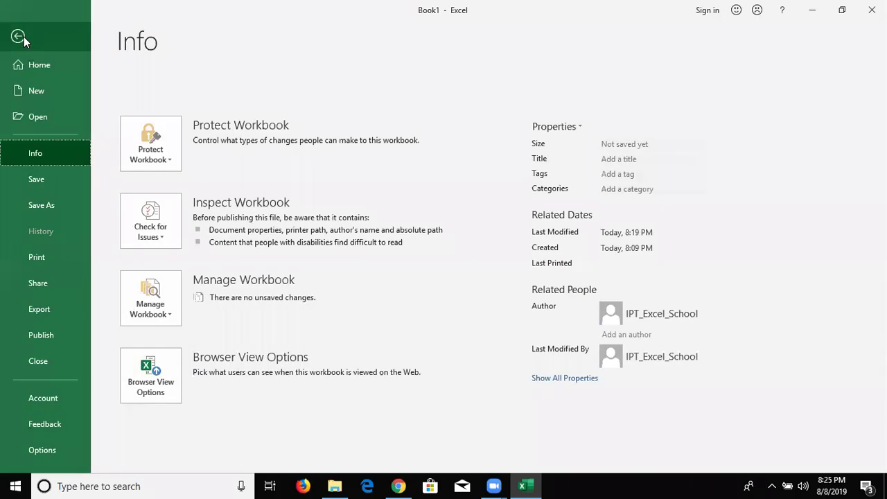
{"action": "left_click", "coordinate": [59, 207]}
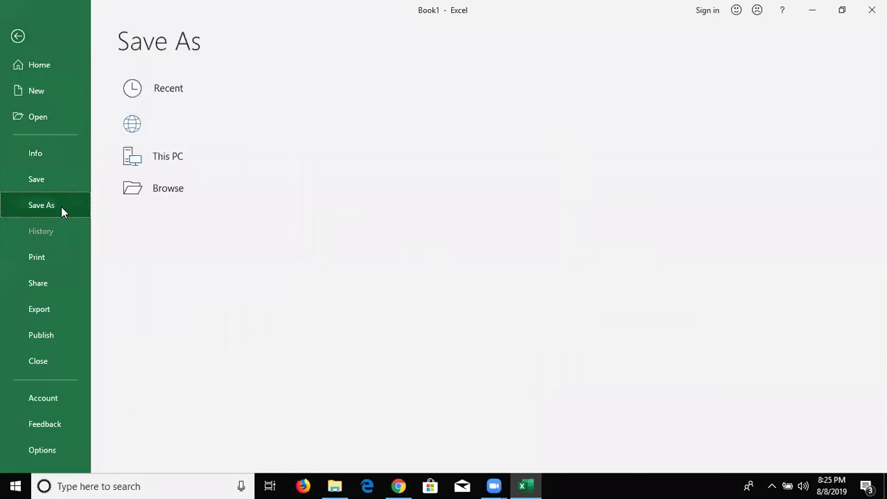
{"action": "left_click", "coordinate": [127, 191]}
{"action": "left_click", "coordinate": [129, 226]}
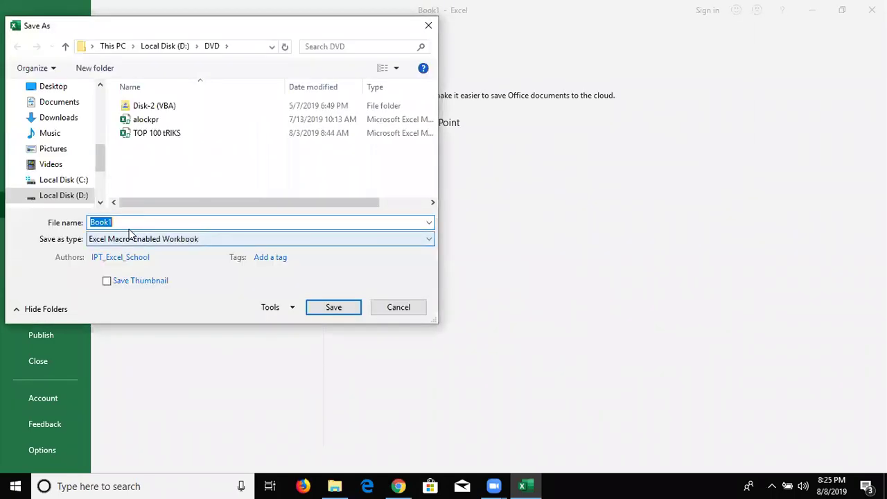
{"action": "type", "text": "Ch"}
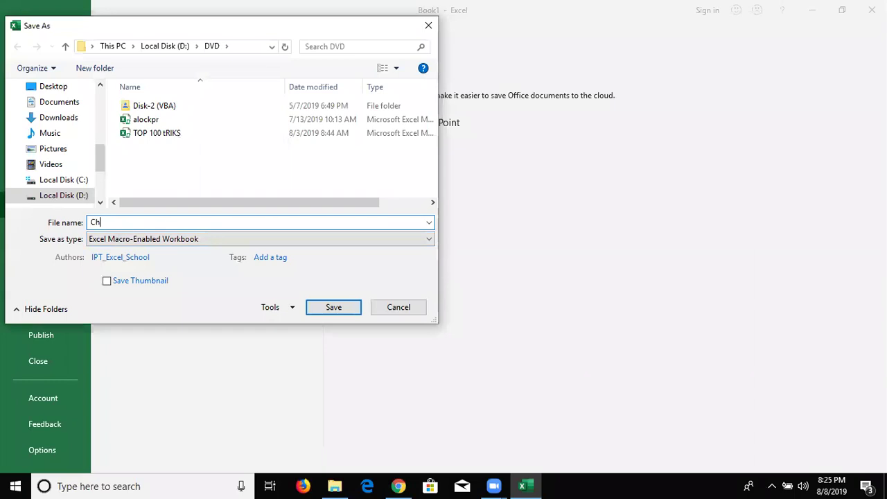
{"action": "type", "text": "as"}
{"action": "key", "text": "BackSpace"}
{"action": "key", "text": "BackSpace"}
{"action": "key", "text": "BackSpace"}
{"action": "type", "text": "ash"}
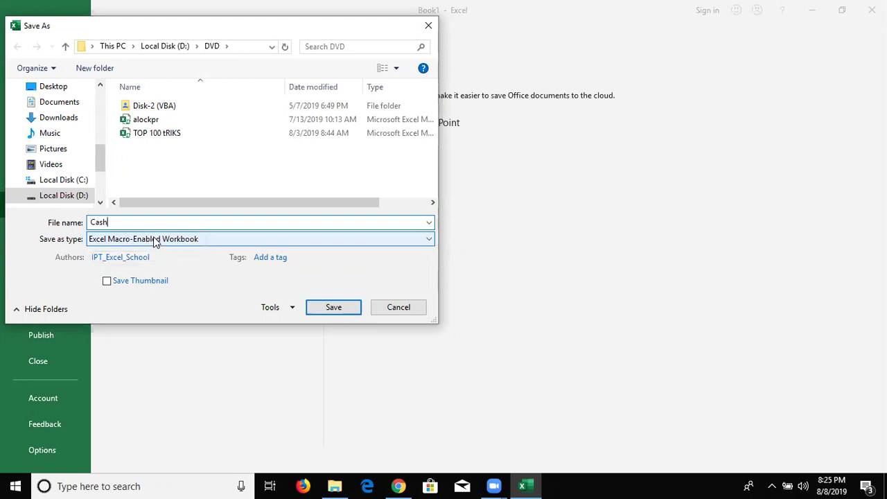
Save it as an Excel Template in the Desktop folder
{"action": "left_click", "coordinate": [156, 241]}
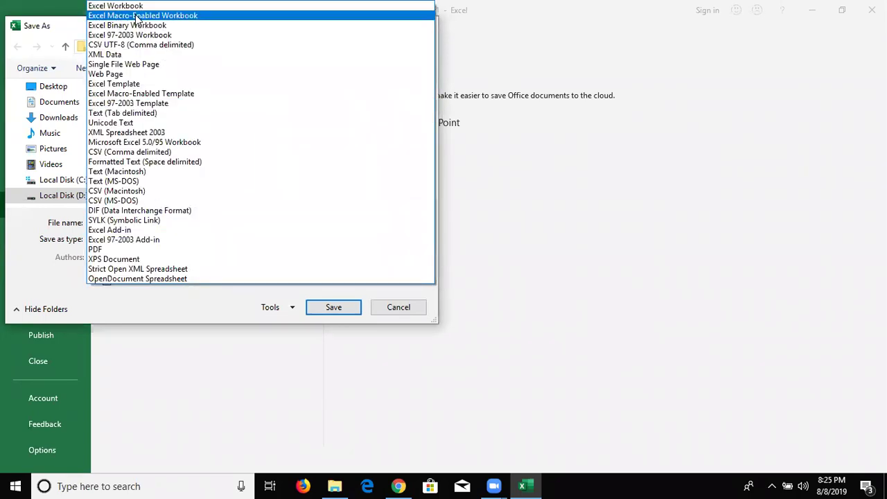
{"action": "left_click", "coordinate": [152, 83]}
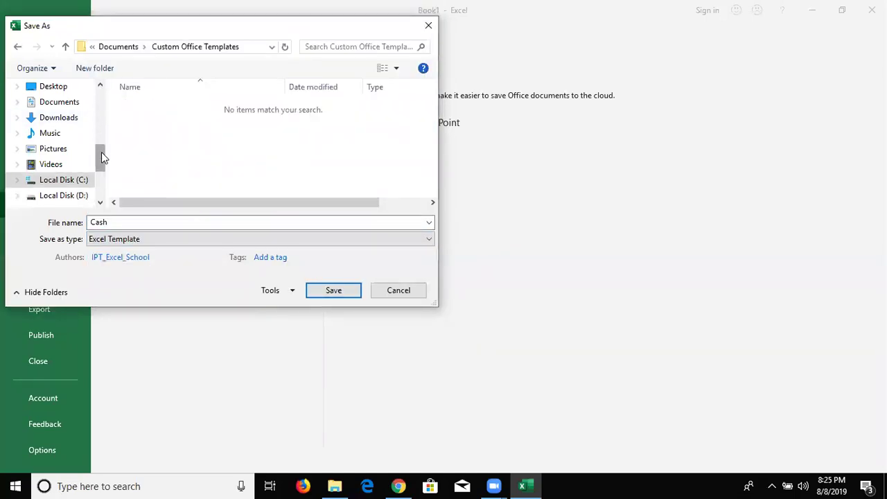
{"action": "left_click_drag", "start_coordinate": [102, 152], "coordinate": [103, 132]}
{"action": "left_click", "coordinate": [72, 165]}
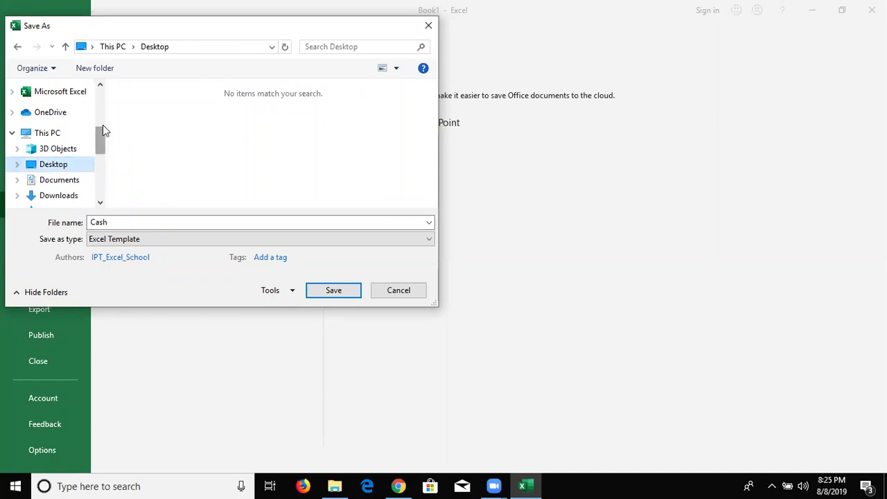
{"action": "left_click_drag", "start_coordinate": [102, 132], "coordinate": [103, 94]}
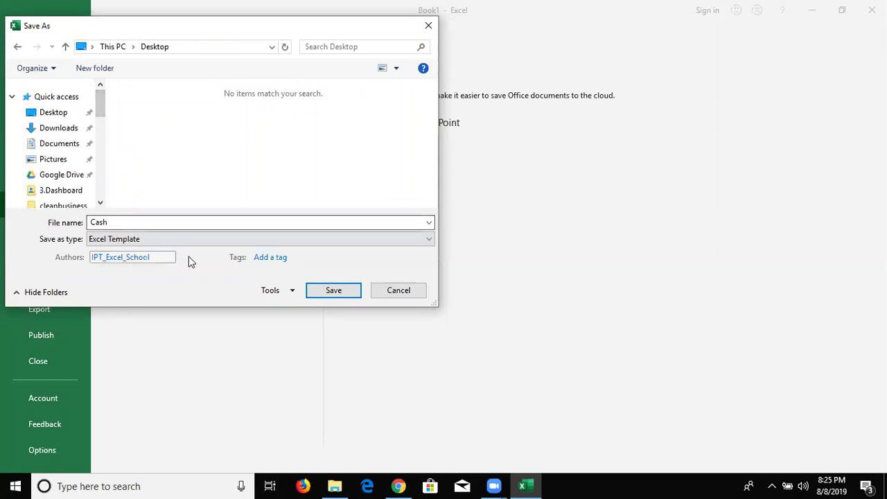
{"action": "left_click", "coordinate": [323, 291]}
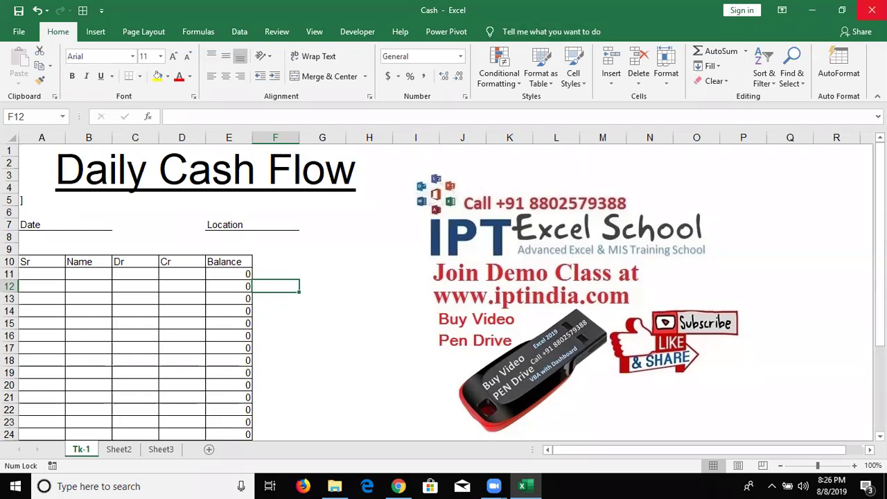
Close the Cash workbook, move the Cash icon up near MIS, and open it as Cash1
{"action": "left_click", "coordinate": [872, 10]}
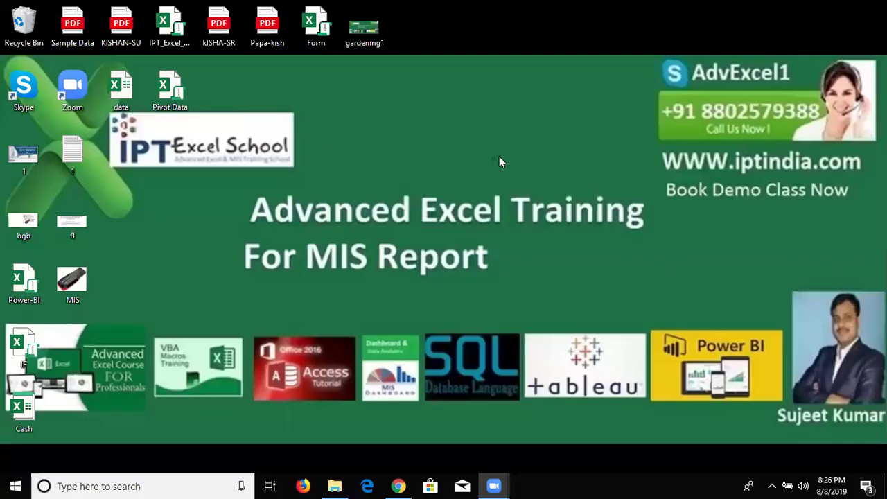
{"action": "left_click_drag", "start_coordinate": [35, 417], "coordinate": [201, 319]}
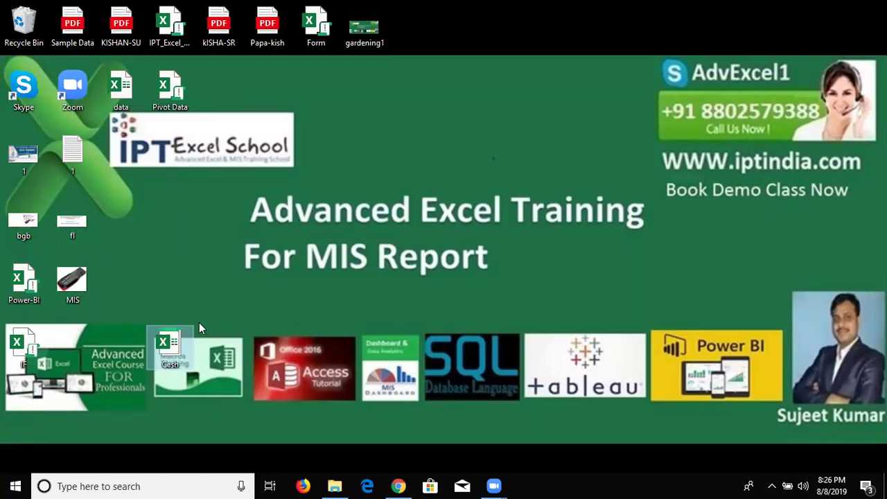
{"action": "left_click_drag", "start_coordinate": [164, 360], "coordinate": [164, 294]}
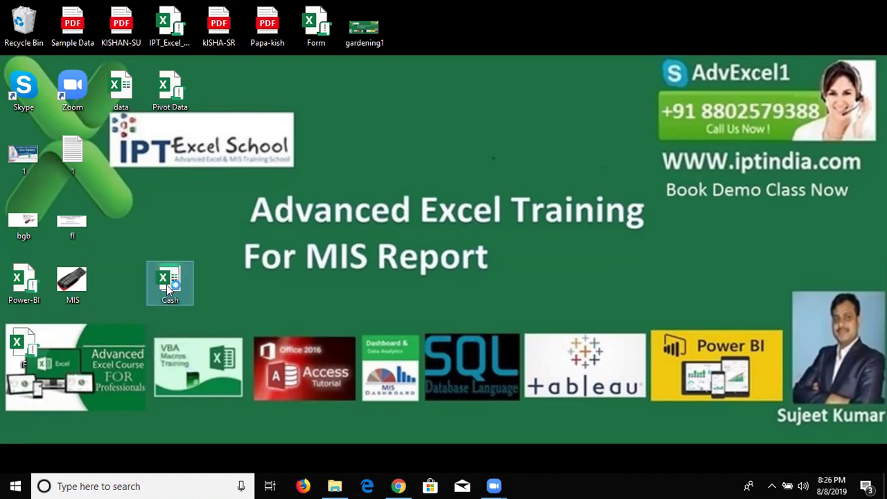
{"action": "double_click", "coordinate": [167, 285]}
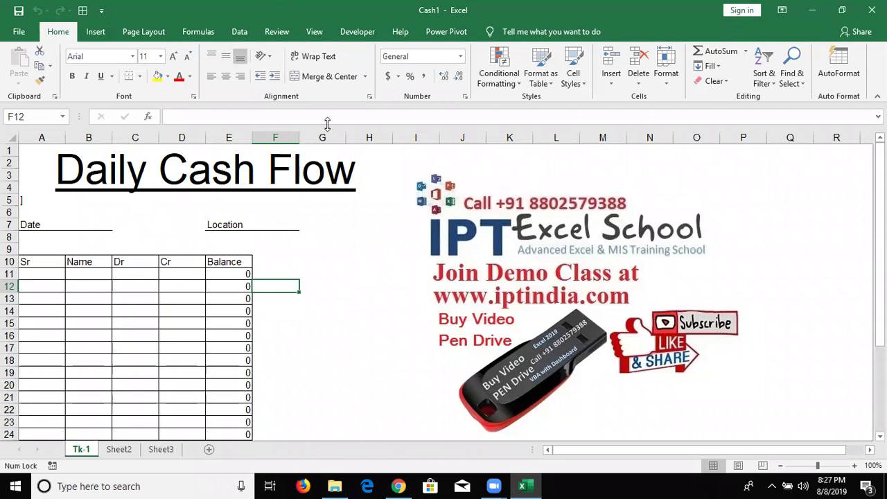
Enter the test text xxadasd in cell B16 of Cash1
{"action": "scroll", "coordinate": [220, 333], "scroll_direction": "down", "scroll_amount": 2}
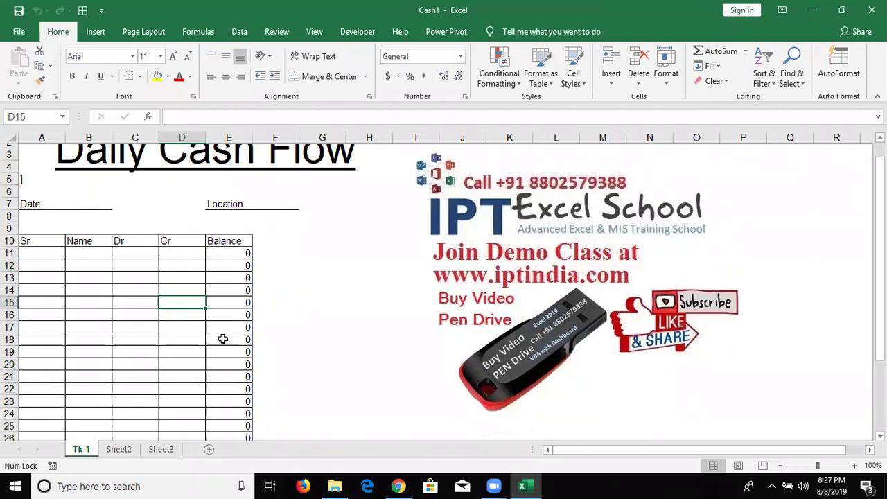
{"action": "left_click", "coordinate": [92, 262]}
{"action": "type", "text": "xxadasd"}
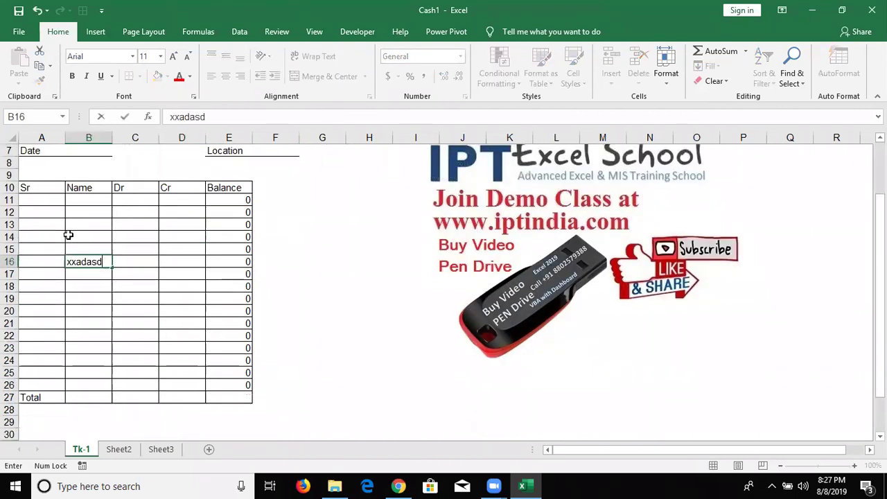
{"action": "left_click", "coordinate": [101, 237]}
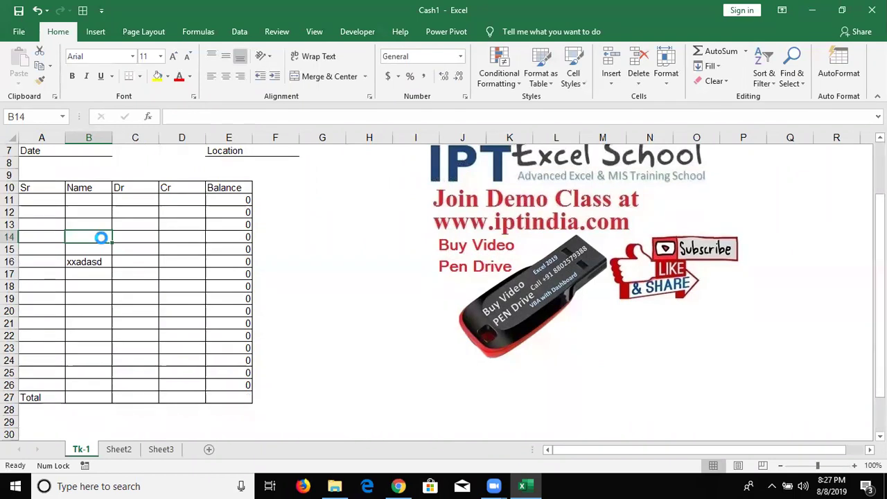
Check where this copy would be saved, cancel, and show the desktop
{"action": "key", "text": "ctrl+s"}
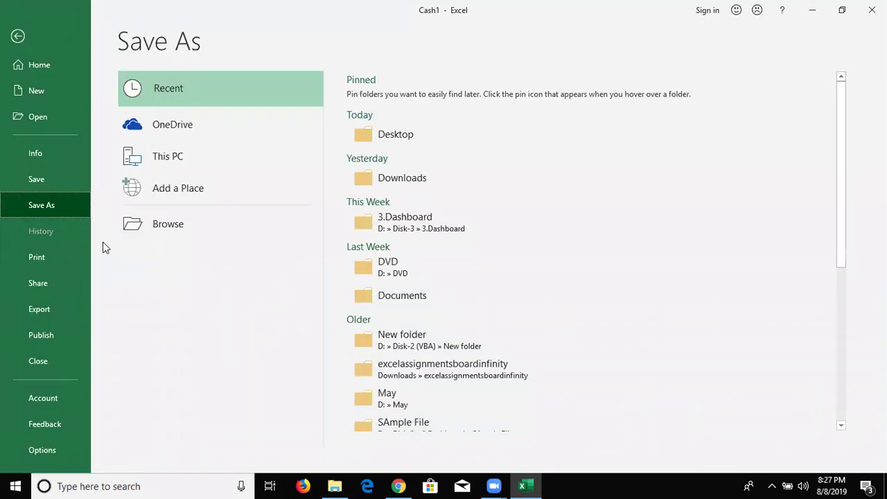
{"action": "key", "text": "Escape"}
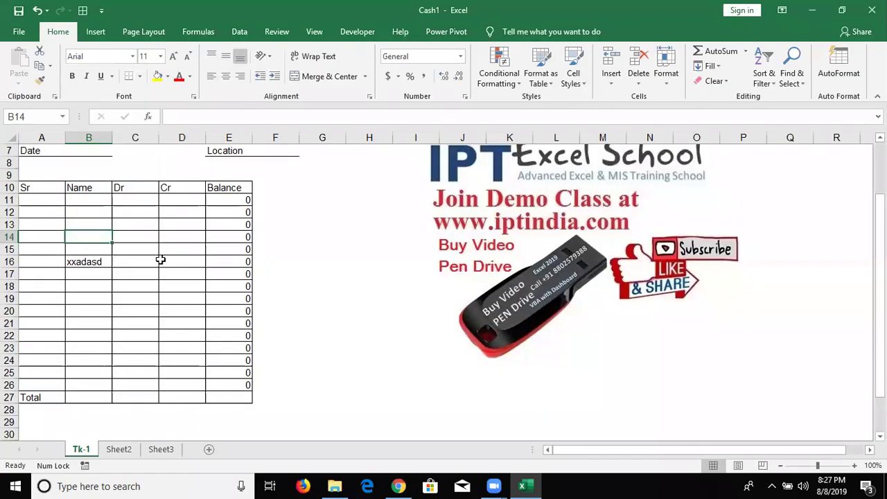
{"action": "key", "text": "super+d"}
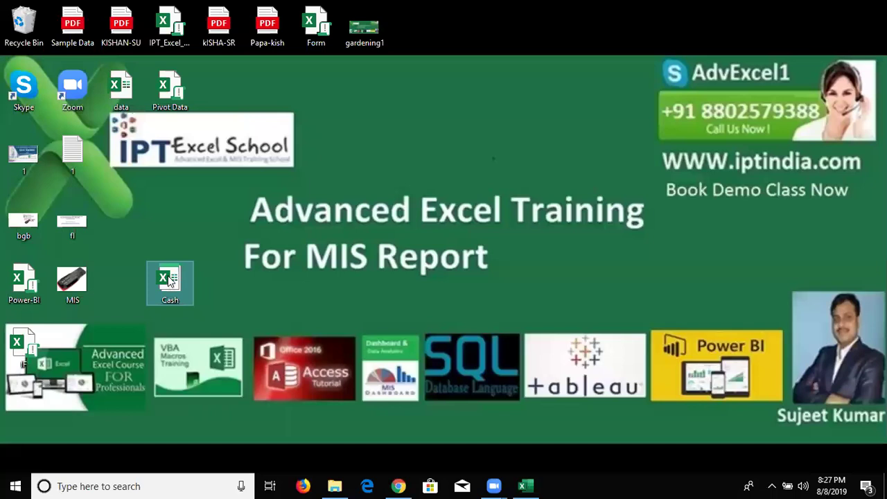
Maximize the Cash2 window from the taskbar and select entry cells B13:C19
{"action": "left_click", "coordinate": [525, 486]}
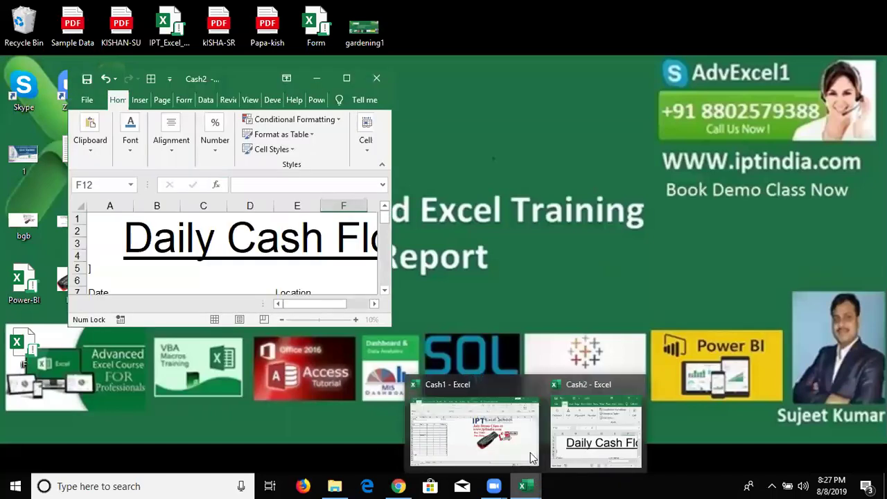
{"action": "left_click", "coordinate": [353, 78]}
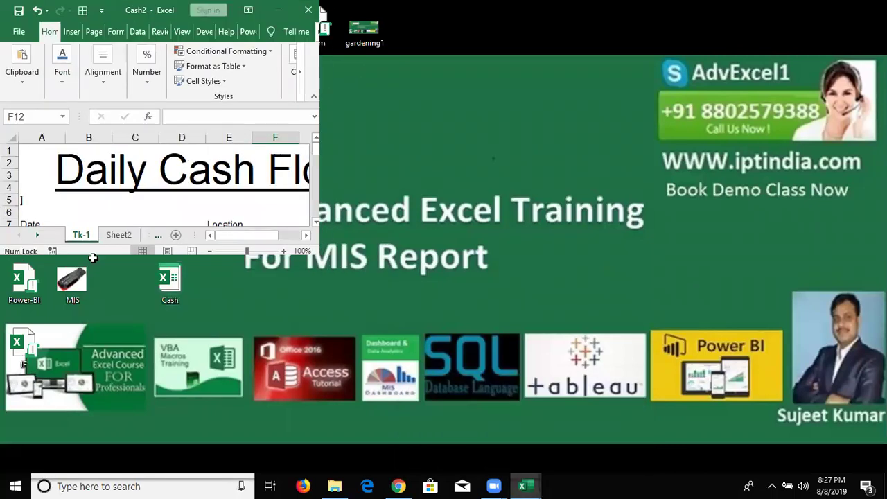
{"action": "left_click_drag", "start_coordinate": [69, 297], "coordinate": [139, 373]}
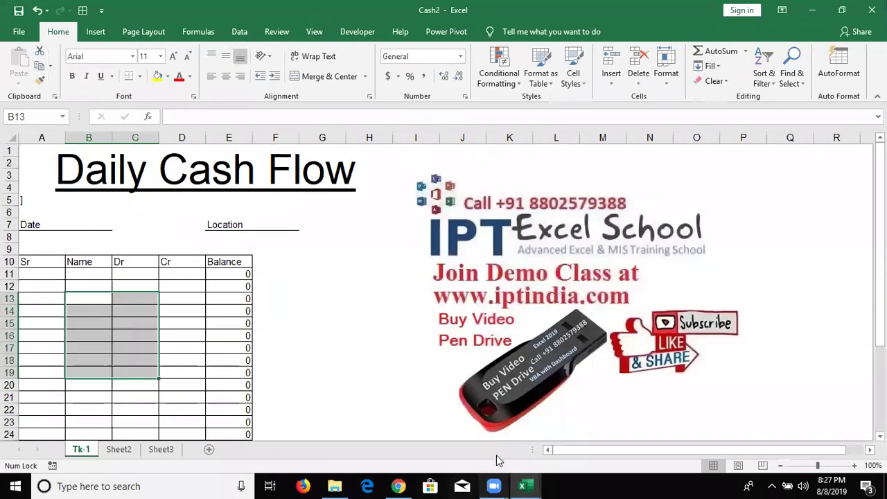
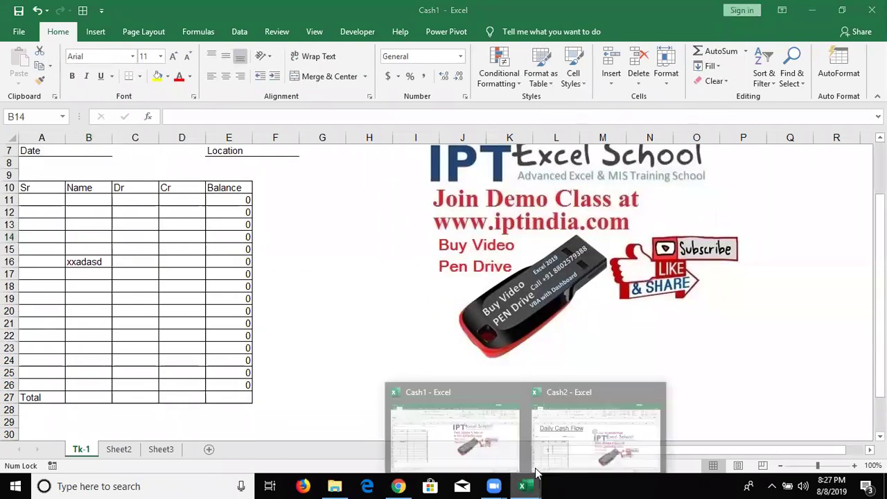
Close the Cash2 workbook and clear the stray text from Name cells B14:B18 in Cash1
{"action": "left_click", "coordinate": [482, 431]}
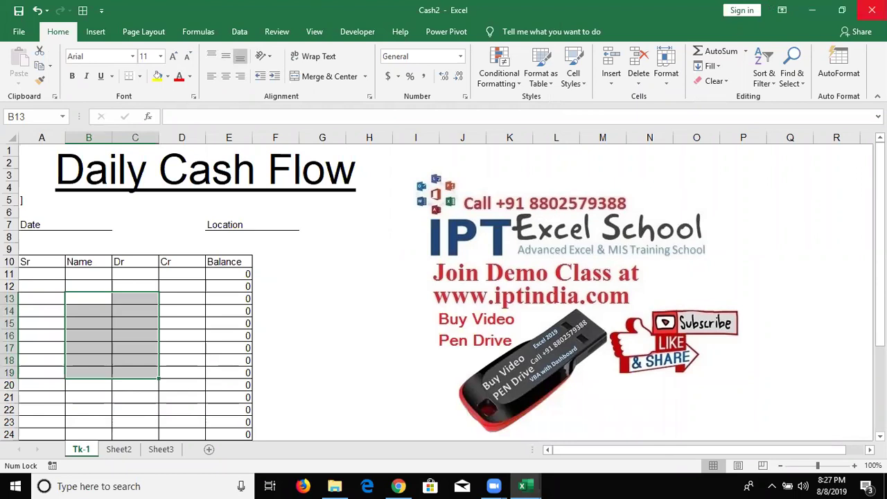
{"action": "left_click", "coordinate": [872, 10]}
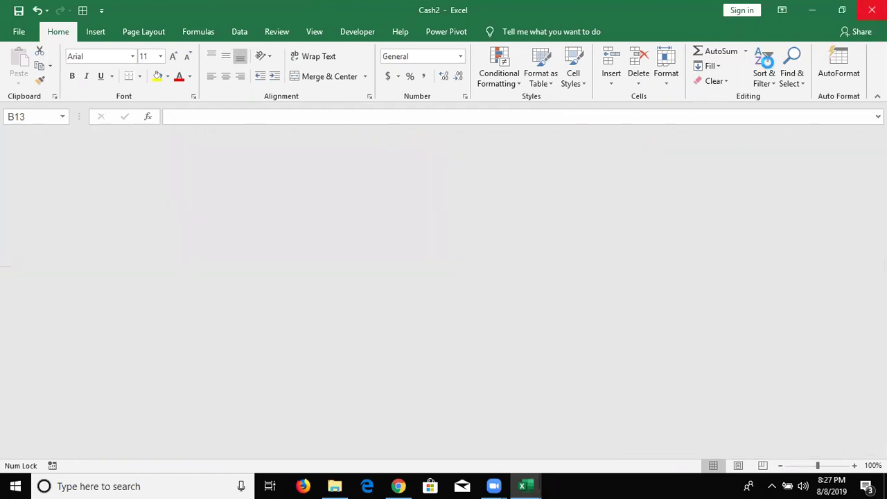
{"action": "mouse_move", "coordinate": [88, 242]}
{"action": "left_mouse_down"}
{"action": "mouse_move", "coordinate": [78, 276]}
{"action": "mouse_move", "coordinate": [79, 240]}
{"action": "left_mouse_up"}
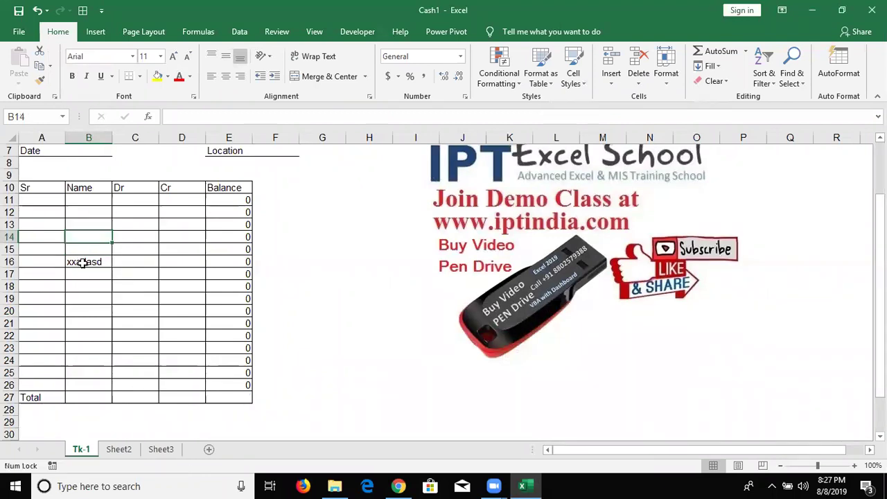
{"action": "left_click_drag", "start_coordinate": [88, 286], "coordinate": [88, 234]}
{"action": "key", "text": "Delete"}
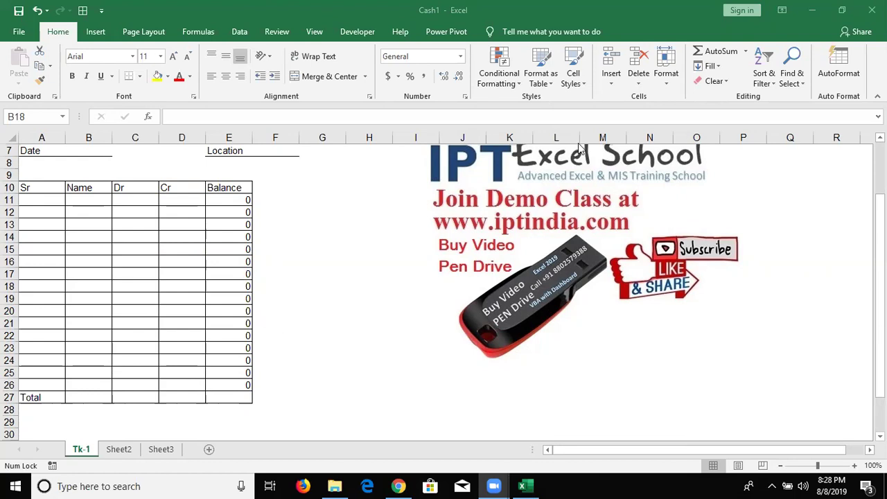
{"action": "key", "text": "shift+Up"}
{"action": "key", "text": "shift+Up"}
{"action": "key", "text": "shift+Up"}
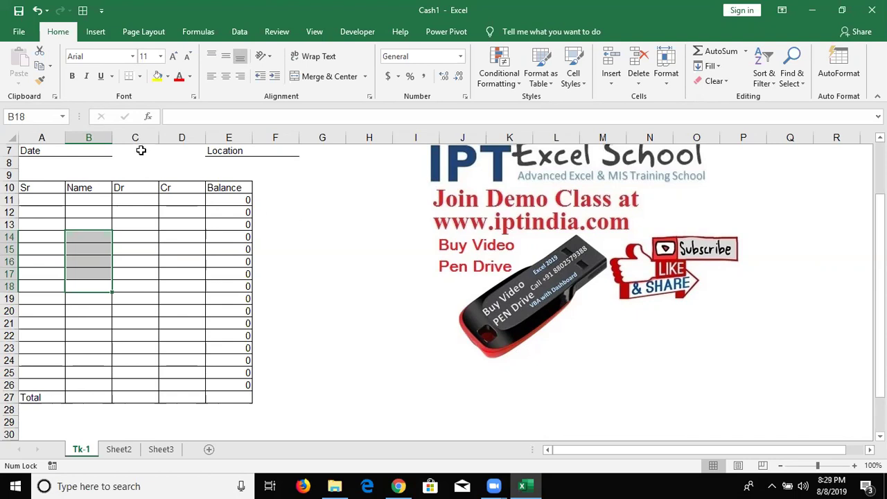
Open Cash1's full Save As dialog on the D: DVD folder
{"action": "left_click", "coordinate": [12, 32]}
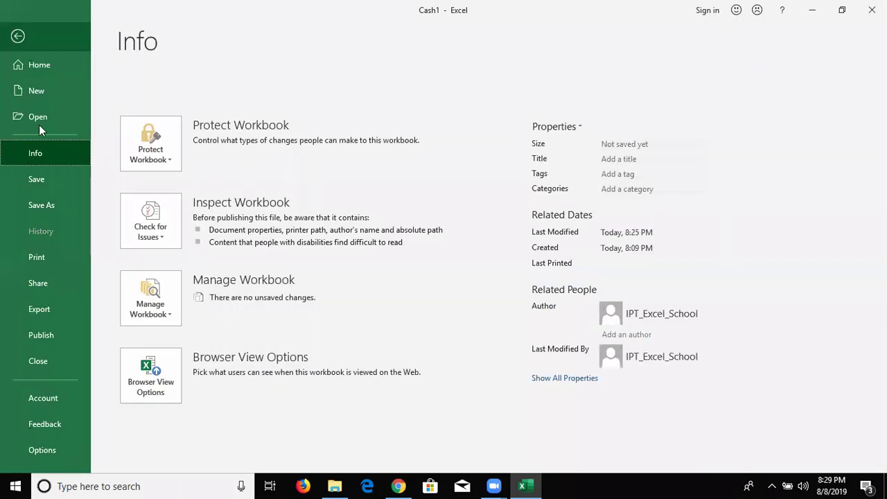
{"action": "left_click", "coordinate": [35, 204]}
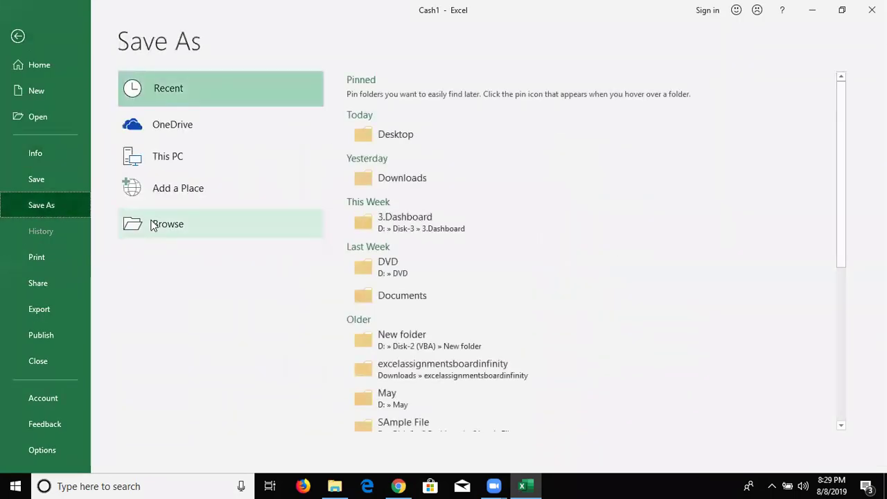
{"action": "left_click", "coordinate": [173, 224]}
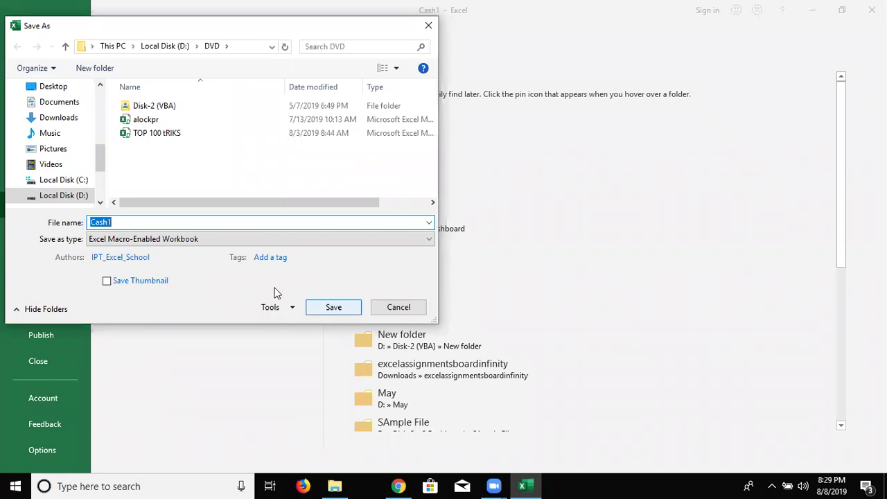
Browse the complete Save as type format list for Cash1
{"action": "key", "text": "End"}
{"action": "left_click", "coordinate": [265, 239]}
{"action": "key", "text": "Up"}
{"action": "key", "text": "Up"}
{"action": "key", "text": "Up"}
{"action": "key", "text": "Up"}
{"action": "key", "text": "Up"}
{"action": "key", "text": "Up"}
{"action": "key", "text": "Up"}
{"action": "key", "text": "Up"}
{"action": "key", "text": "Up"}
{"action": "key", "text": "Up"}
{"action": "key", "text": "Up"}
{"action": "key", "text": "Up"}
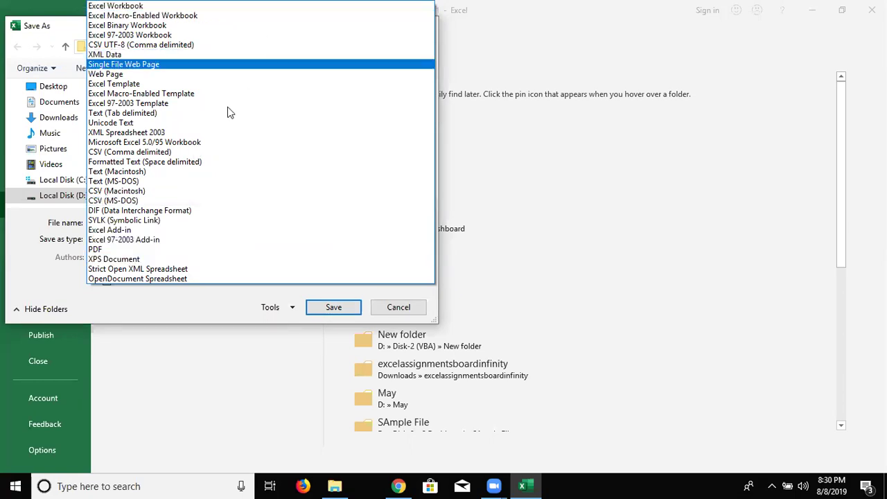
Set Cash1's save type to Excel Macro-Enabled Workbook
{"action": "left_click", "coordinate": [199, 7]}
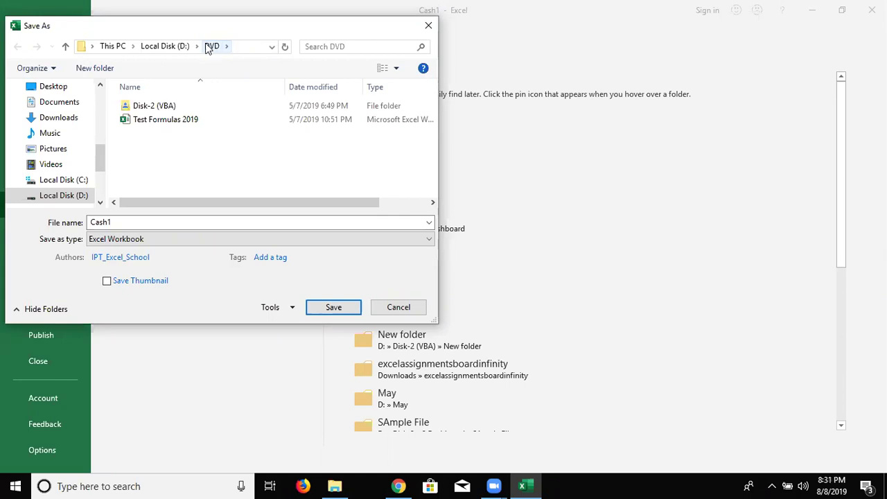
{"action": "left_click", "coordinate": [292, 244]}
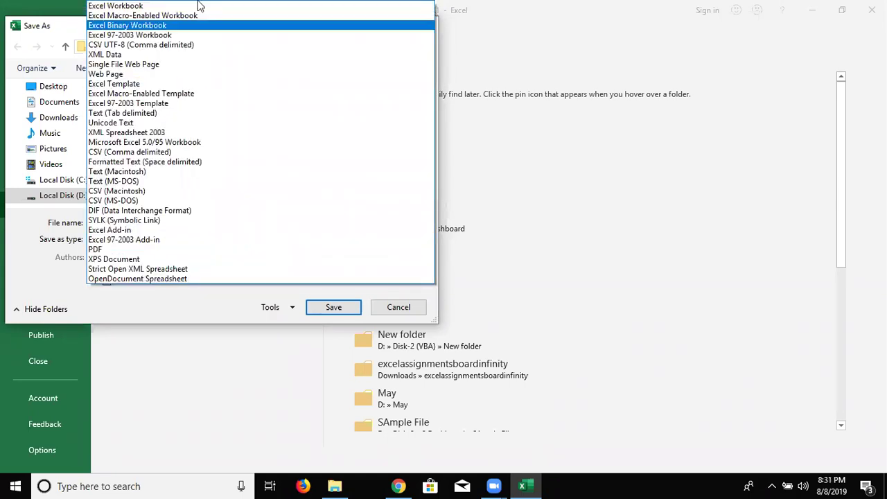
{"action": "left_click", "coordinate": [172, 17]}
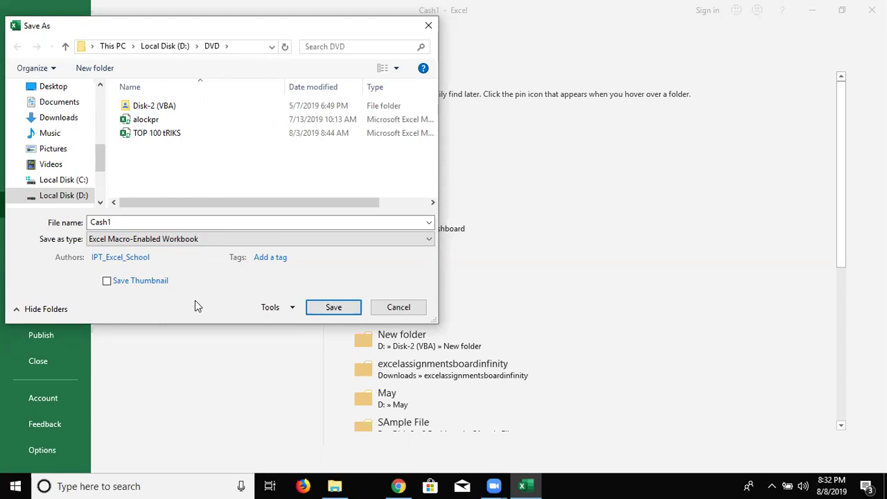
Try Excel Binary Workbook, then settle on CSV (Comma delimited) as the save type
{"action": "left_click", "coordinate": [229, 239]}
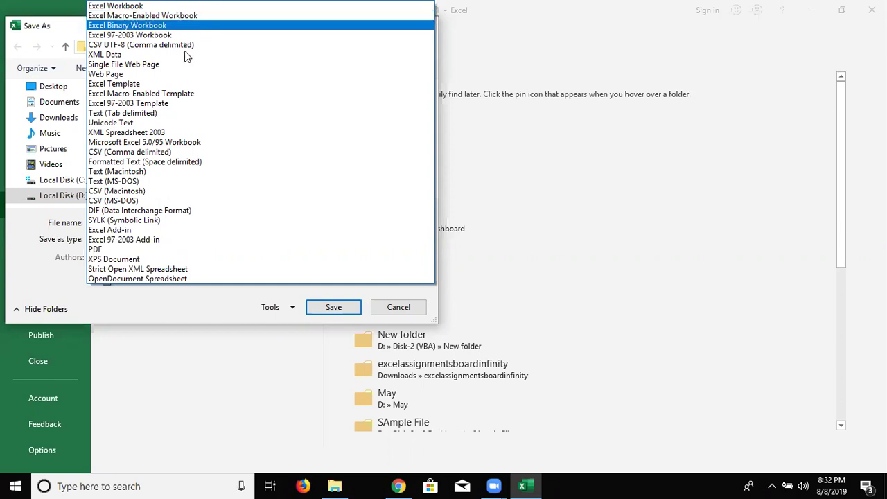
{"action": "left_click", "coordinate": [184, 26]}
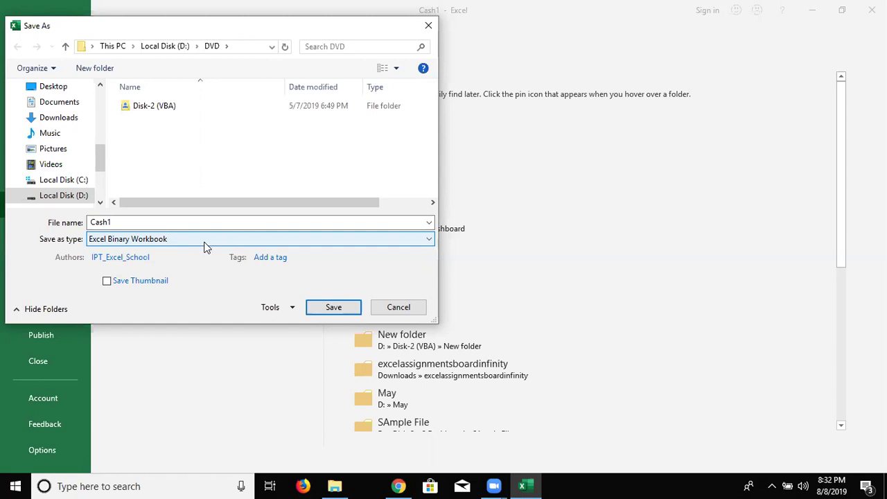
{"action": "left_click", "coordinate": [200, 238]}
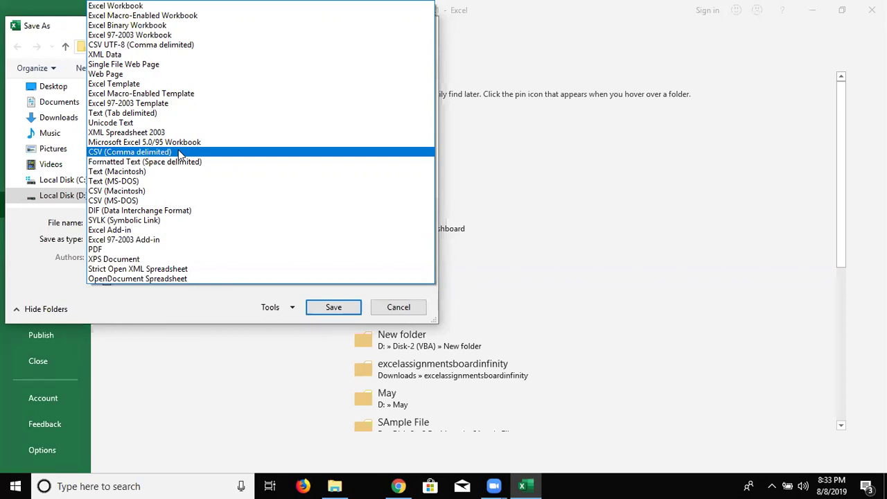
{"action": "key", "text": "Escape"}
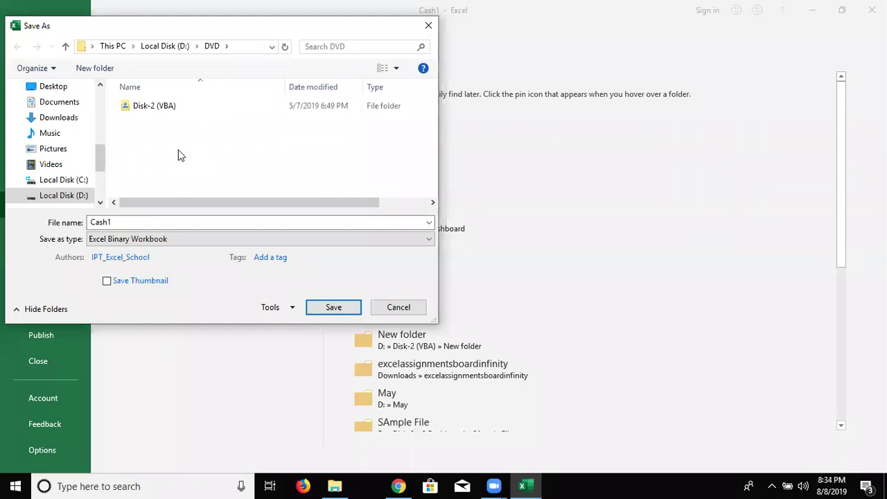
{"action": "left_click", "coordinate": [147, 243]}
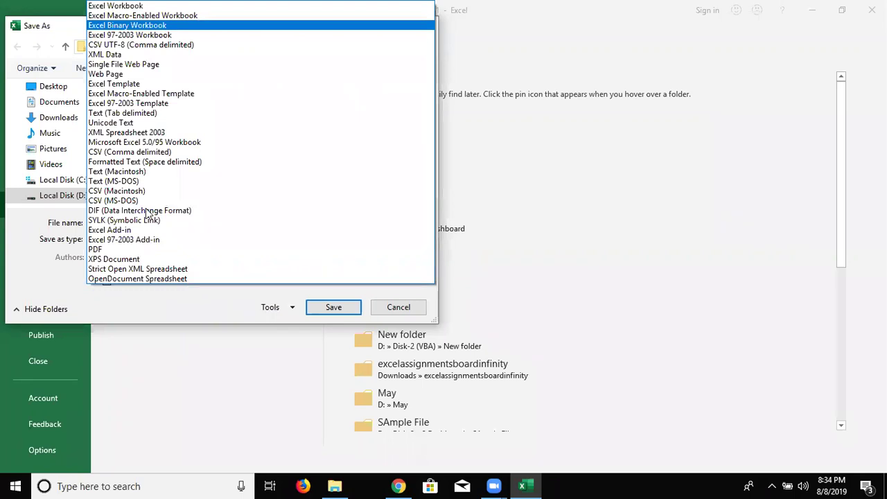
{"action": "left_click", "coordinate": [154, 154]}
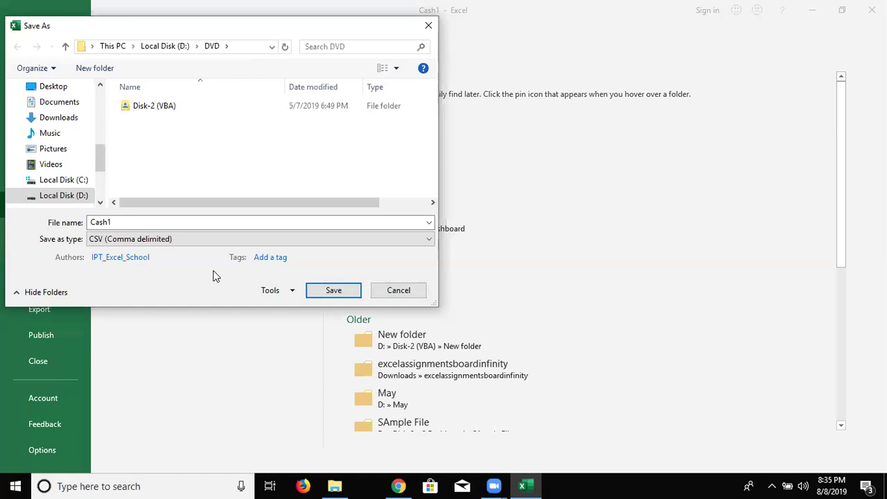
{"action": "left_click", "coordinate": [244, 242]}
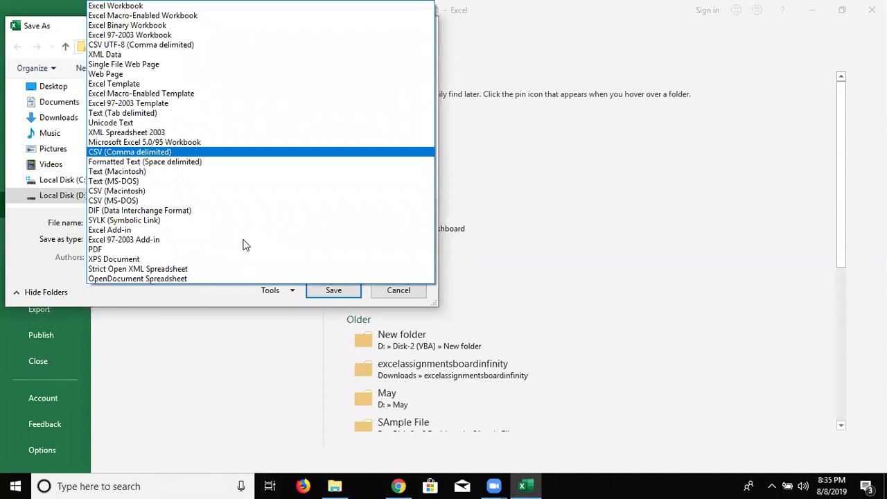
{"action": "left_click", "coordinate": [619, 164]}
{"action": "left_click", "coordinate": [380, 240]}
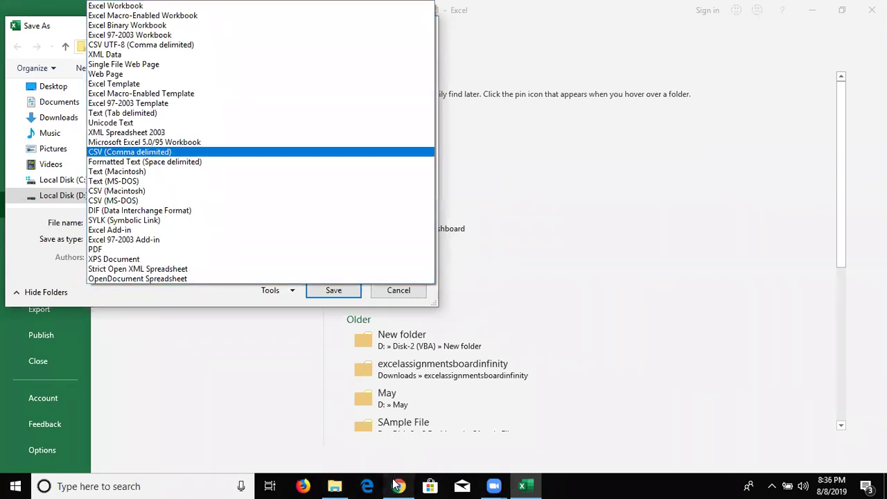
{"action": "left_click", "coordinate": [399, 486]}
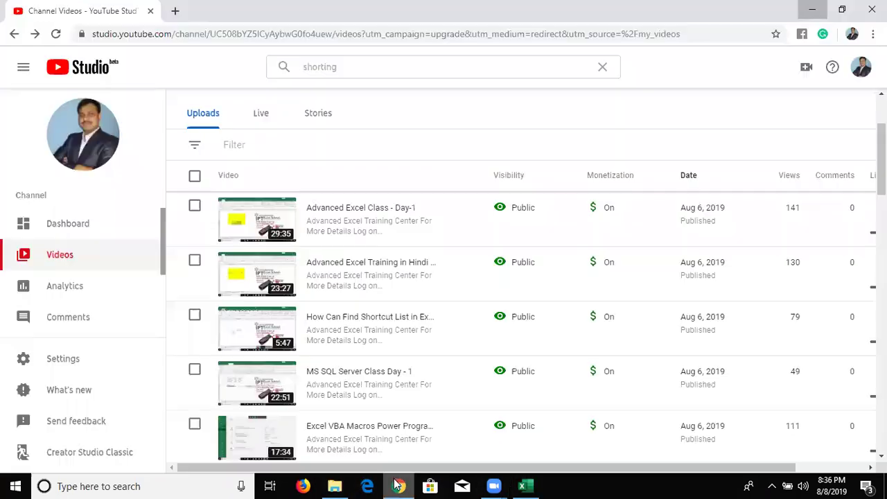
Open google.com in a new tab and launch Contacts from the Google apps menu
{"action": "left_click", "coordinate": [175, 10]}
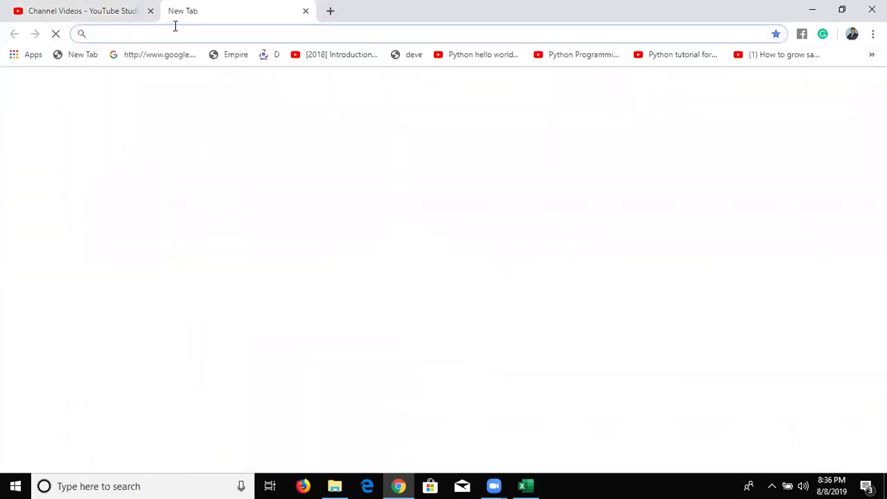
{"action": "type", "text": "google.com"}
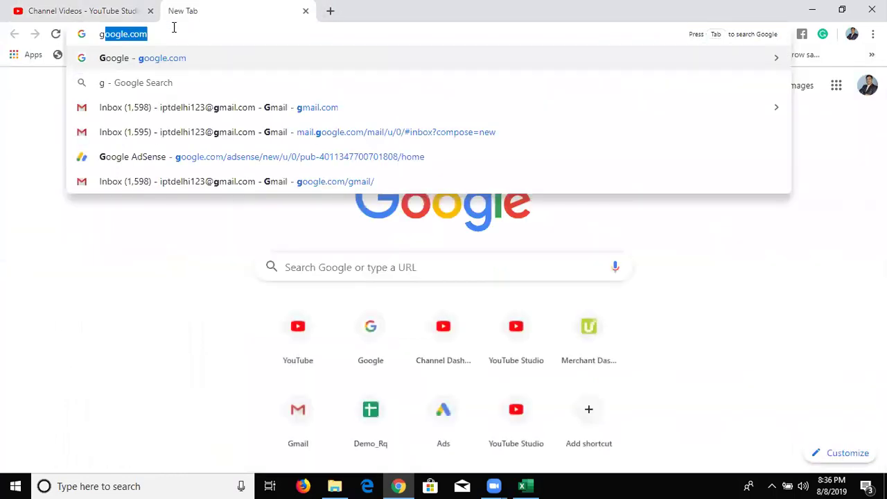
{"action": "key", "text": "Return"}
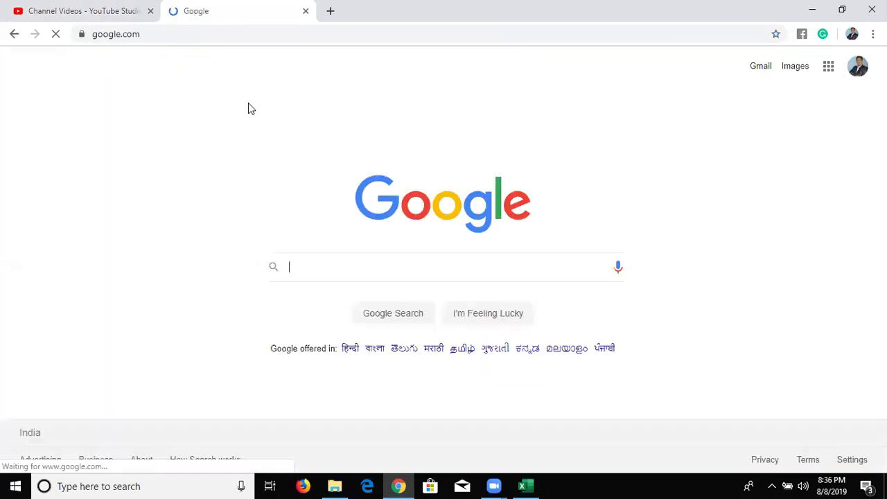
{"action": "left_click", "coordinate": [829, 70]}
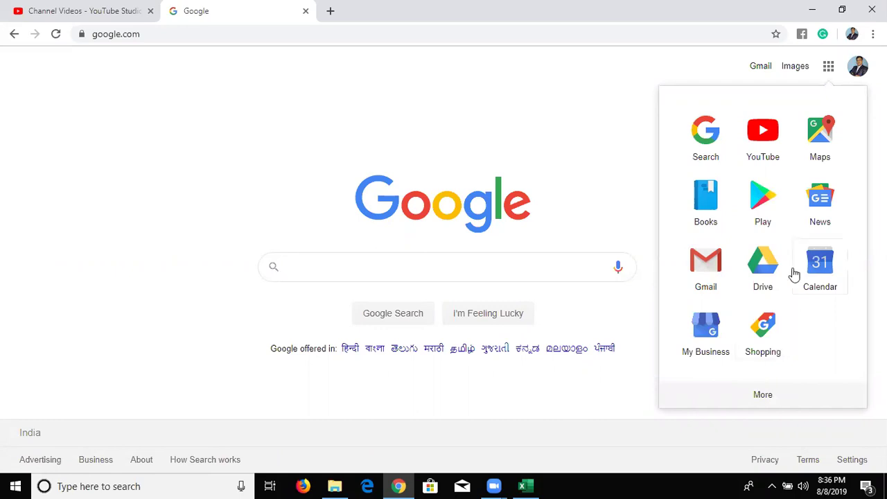
{"action": "left_click", "coordinate": [760, 402]}
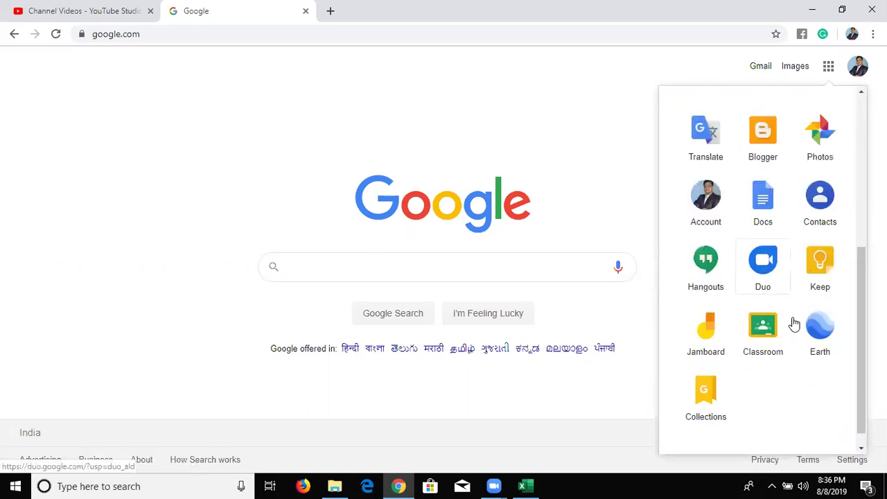
{"action": "scroll", "coordinate": [788, 300], "scroll_direction": "up", "scroll_amount": 1}
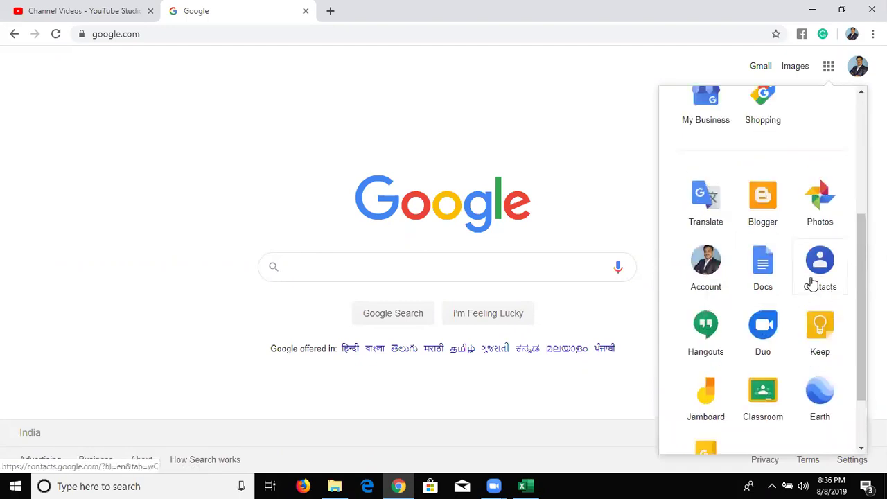
{"action": "left_click", "coordinate": [816, 277]}
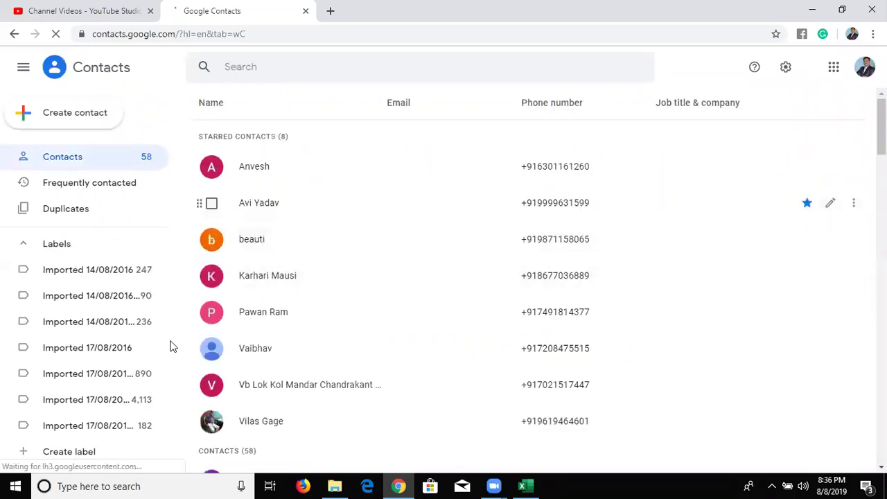
Scroll the Contacts sidebar and cancel the export window without exporting
{"action": "scroll", "coordinate": [76, 419], "scroll_direction": "down", "scroll_amount": 2}
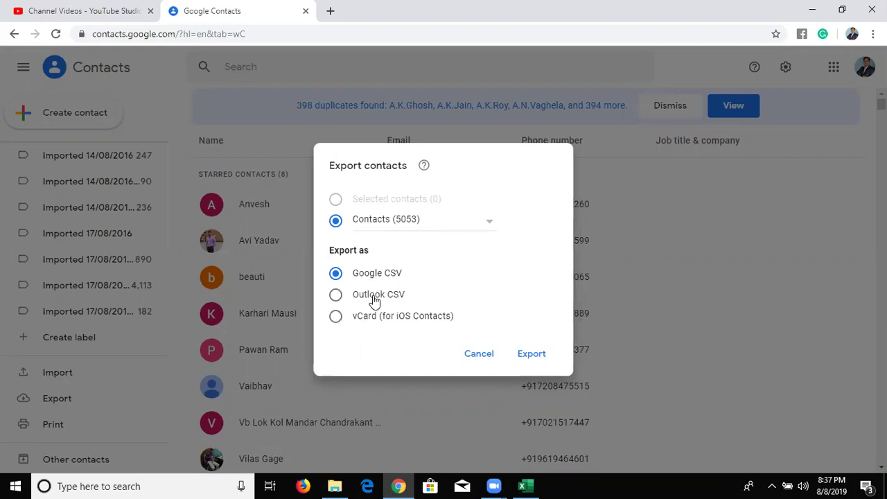
{"action": "left_click", "coordinate": [478, 354]}
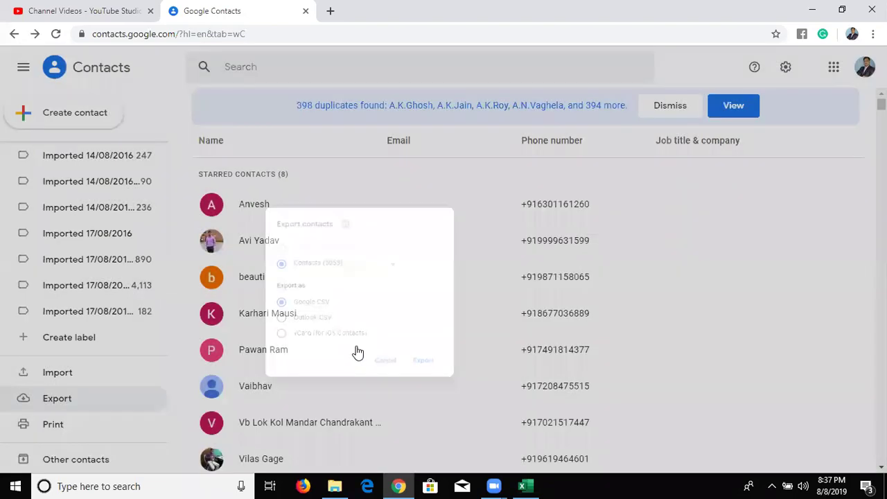
Cancel Excel's save dialog, refresh the desktop, and return to the Cash1 workbook
{"action": "key", "text": "super+d"}
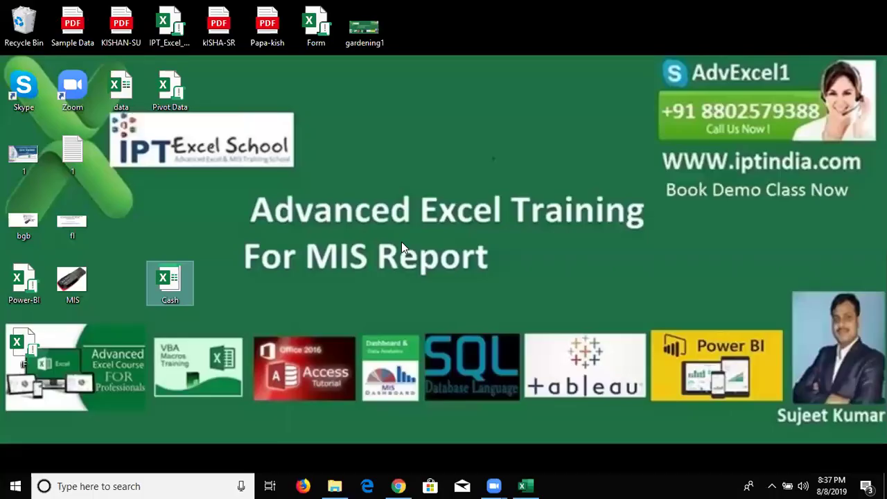
{"action": "left_click", "coordinate": [521, 485]}
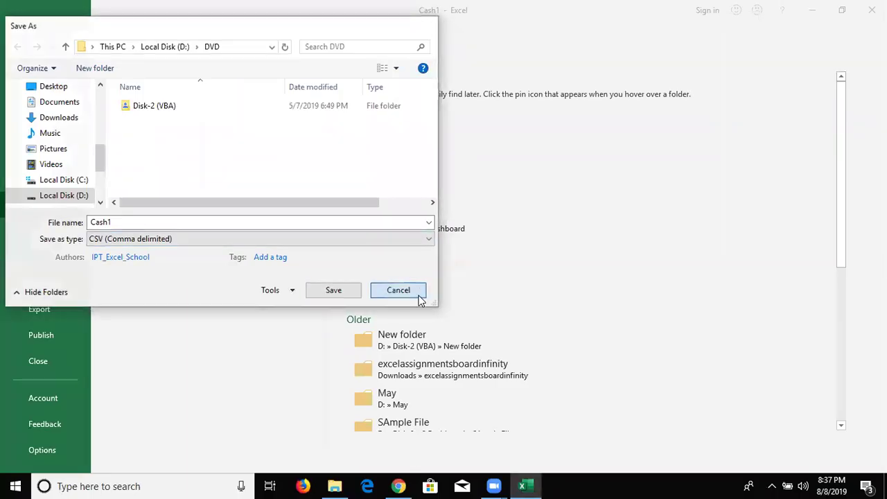
{"action": "left_click", "coordinate": [421, 291]}
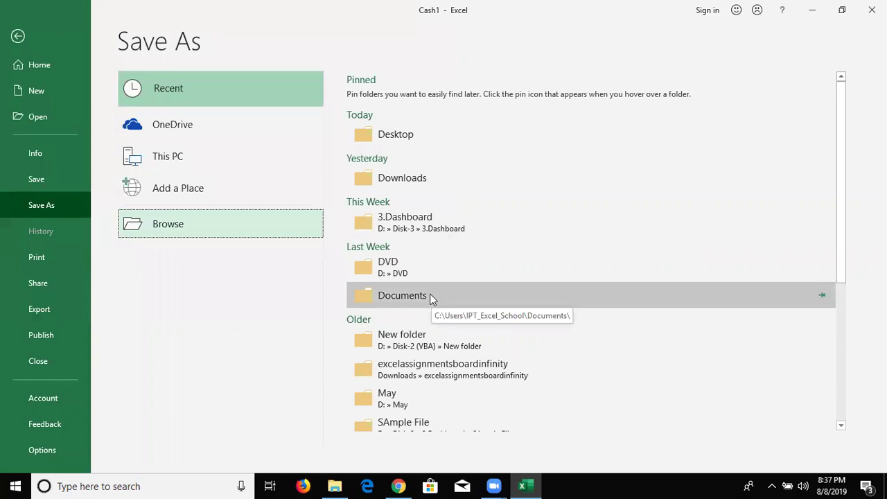
{"action": "key", "text": "Escape"}
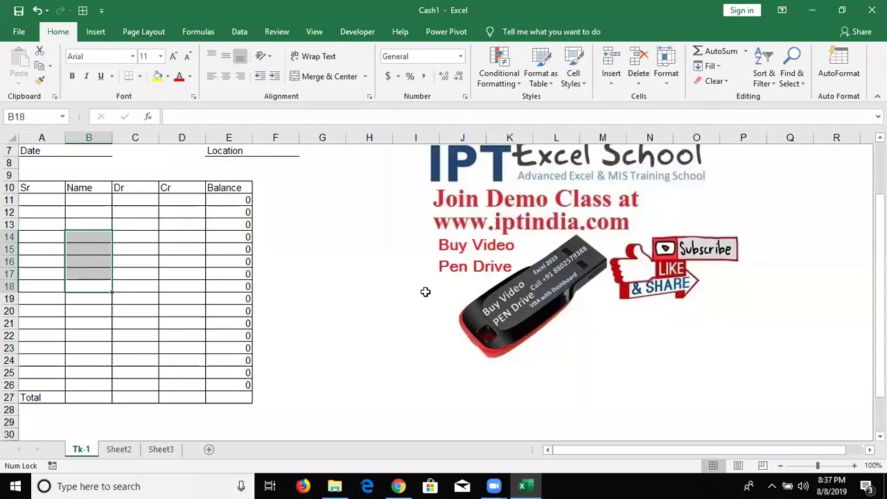
{"action": "key", "text": "super+d"}
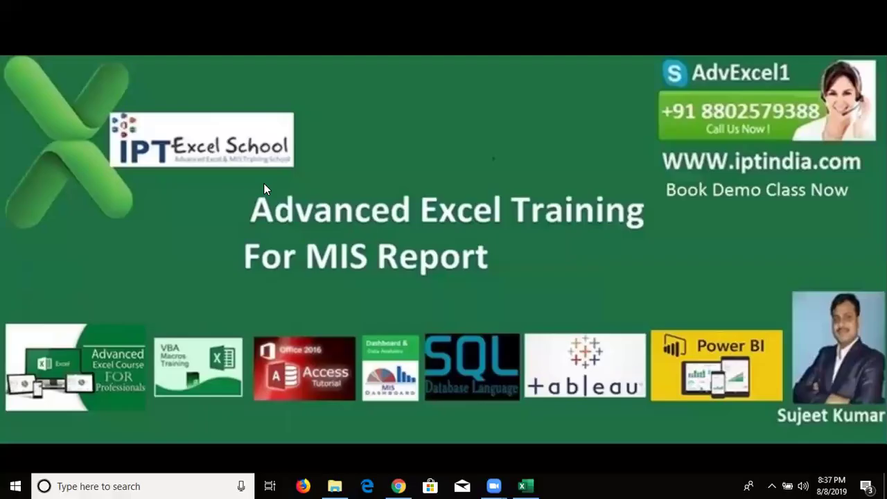
{"action": "right_click", "coordinate": [264, 184]}
{"action": "left_click", "coordinate": [302, 223]}
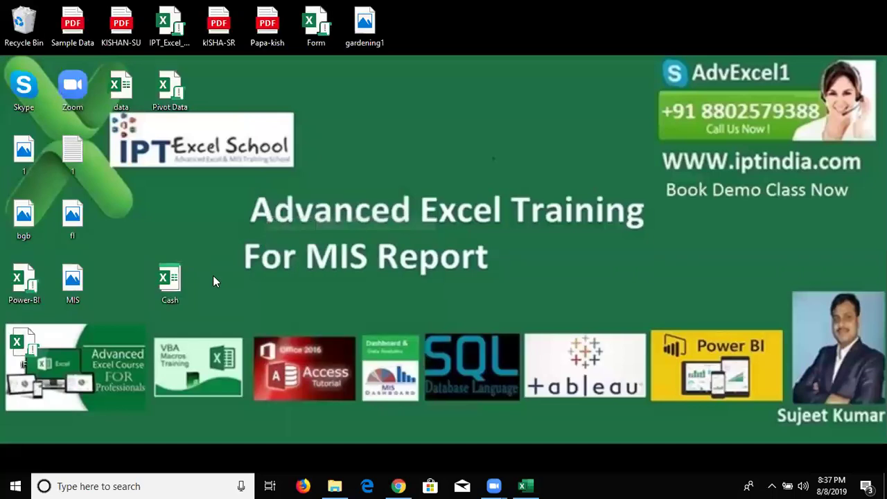
{"action": "left_click", "coordinate": [525, 486]}
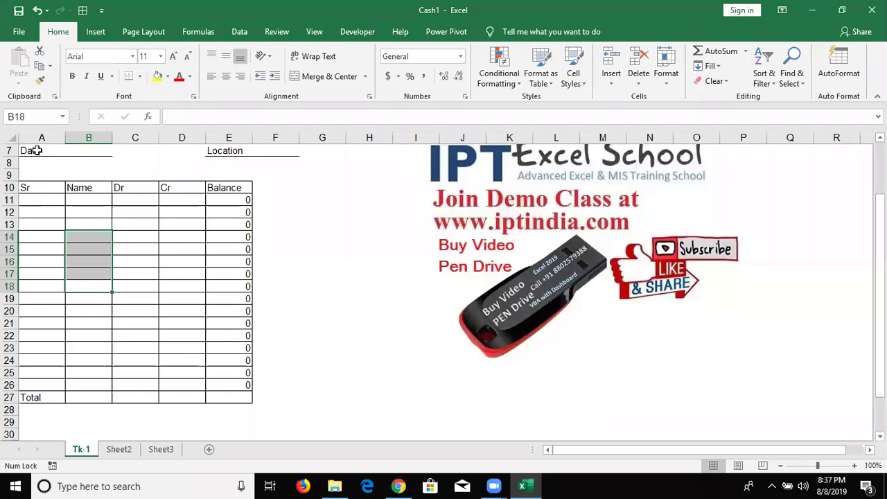
Clear the stray ']' from cell A5 by filling blank B5 over it
{"action": "left_click", "coordinate": [38, 151]}
{"action": "scroll", "coordinate": [97, 379], "scroll_direction": "up", "scroll_amount": 2}
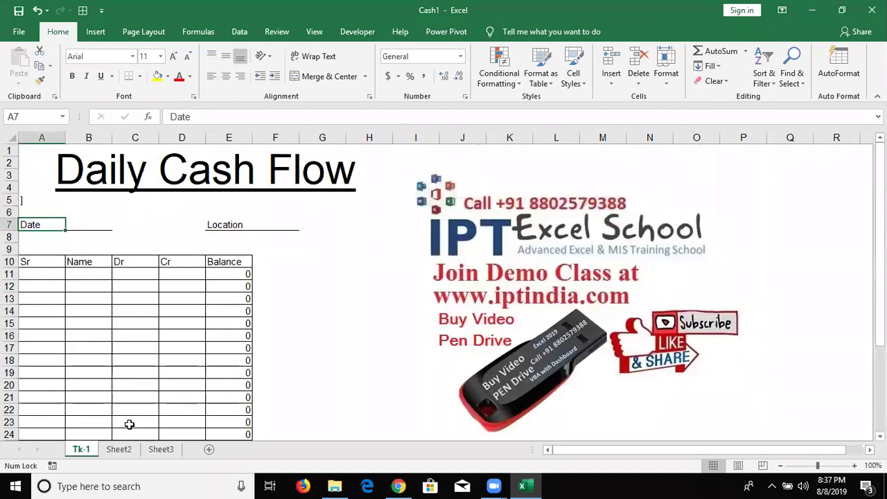
{"action": "left_click", "coordinate": [35, 200]}
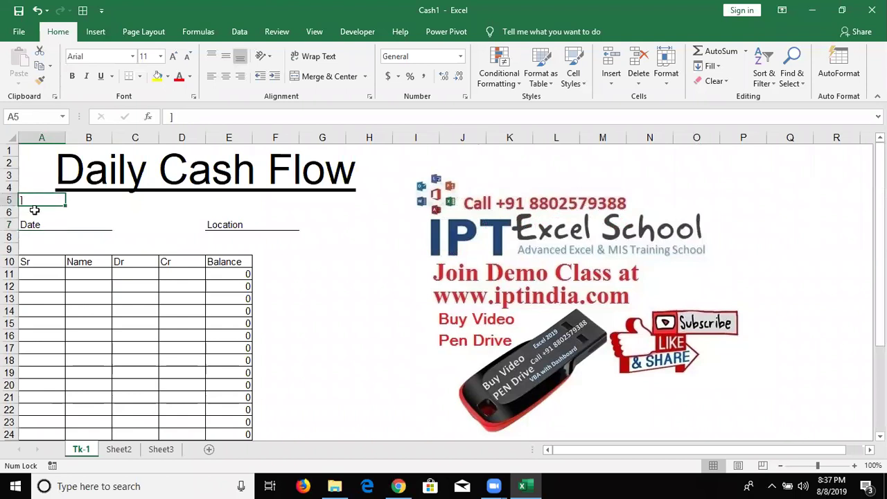
{"action": "left_click_drag", "start_coordinate": [35, 211], "coordinate": [36, 220]}
{"action": "key", "text": "Return"}
{"action": "left_click", "coordinate": [88, 209]}
{"action": "left_click", "coordinate": [89, 198]}
{"action": "left_click_drag", "start_coordinate": [112, 205], "coordinate": [21, 201]}
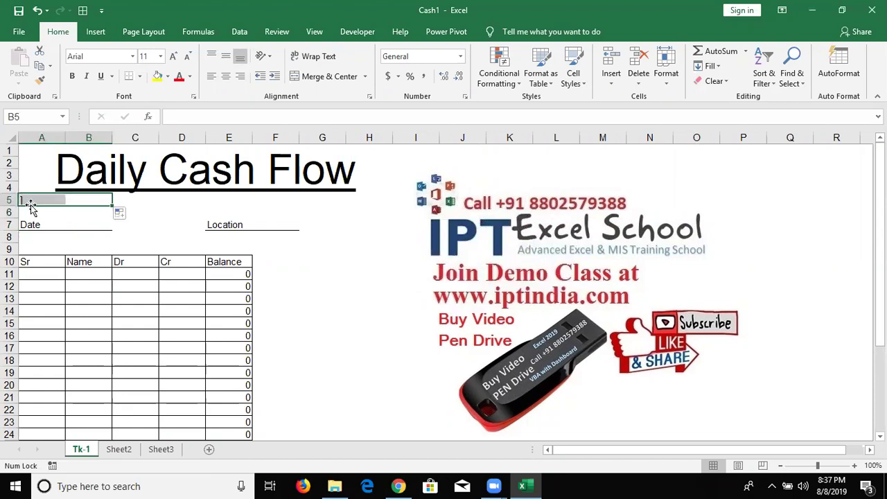
{"action": "left_click", "coordinate": [153, 209]}
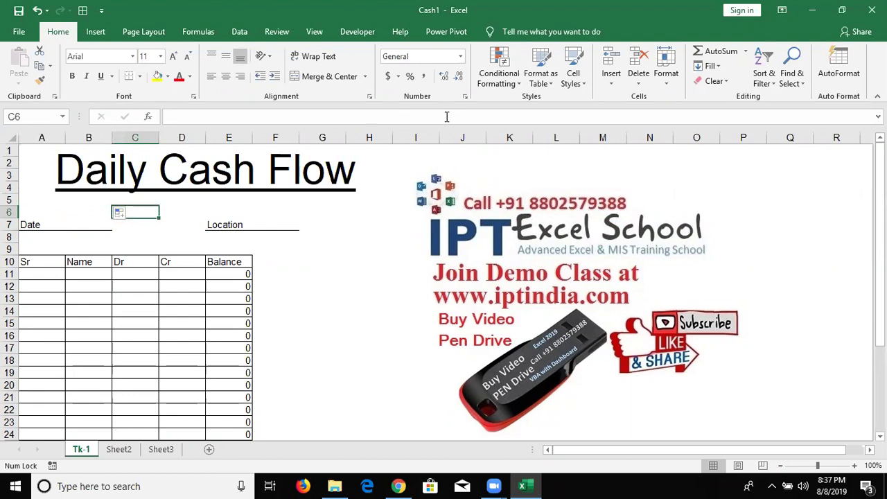
Review the Author and Last Modified By entries on Cash1's Info page
{"action": "left_click", "coordinate": [25, 34]}
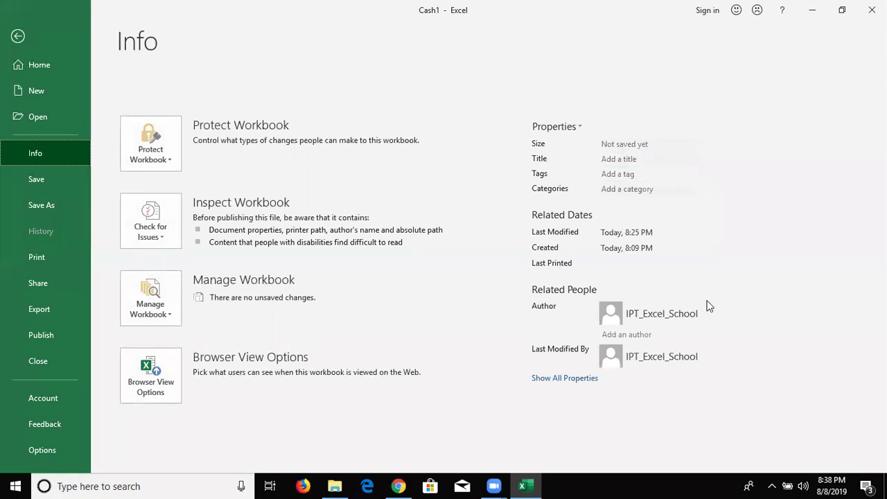
{"action": "left_click", "coordinate": [665, 317]}
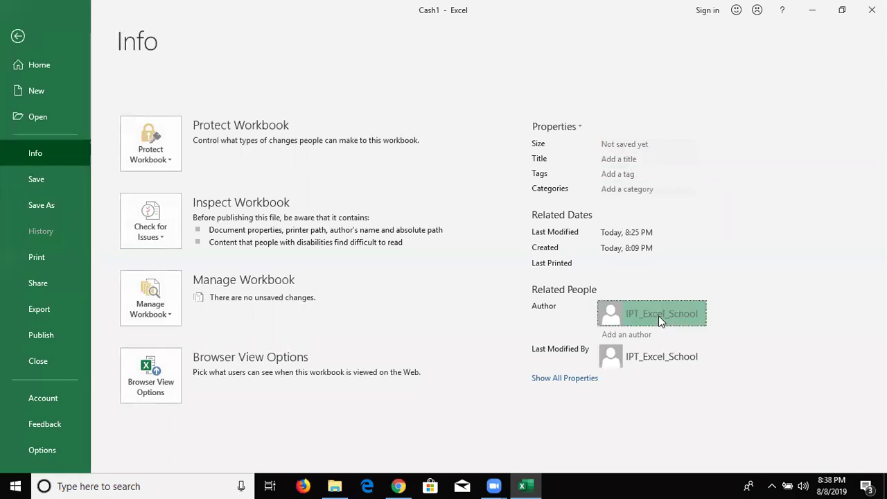
{"action": "left_click", "coordinate": [652, 356]}
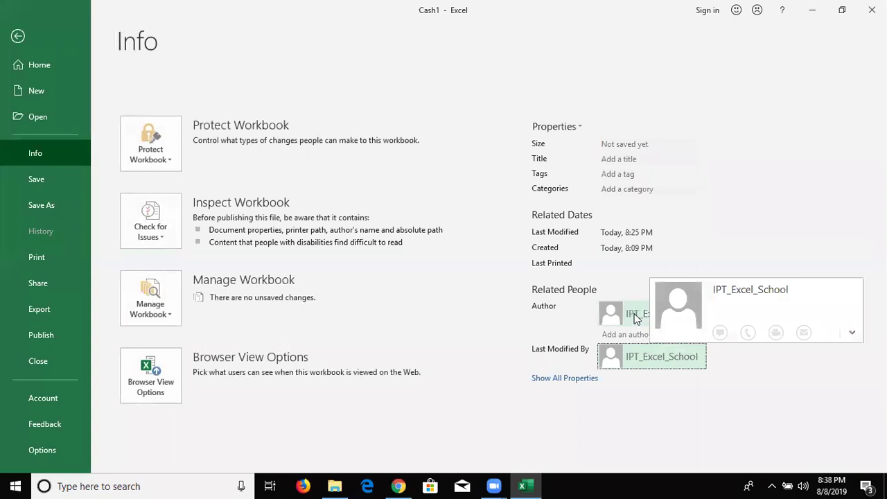
{"action": "left_click", "coordinate": [635, 317]}
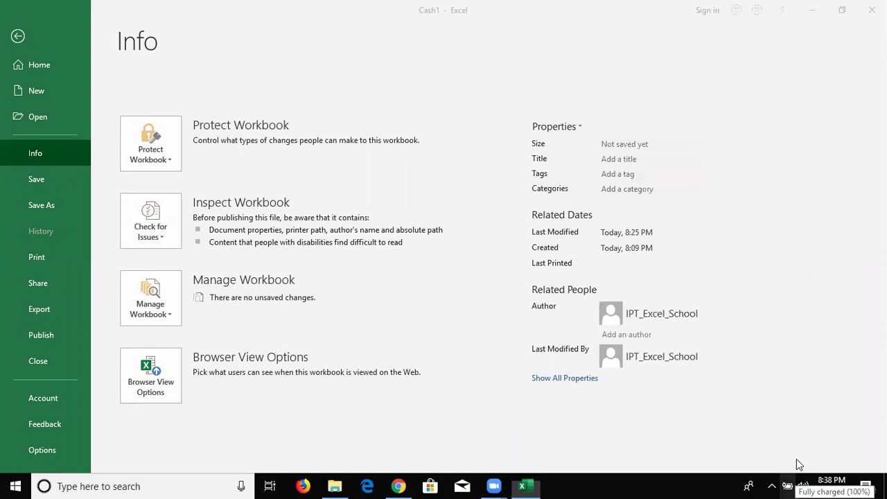
{"action": "key", "text": "super"}
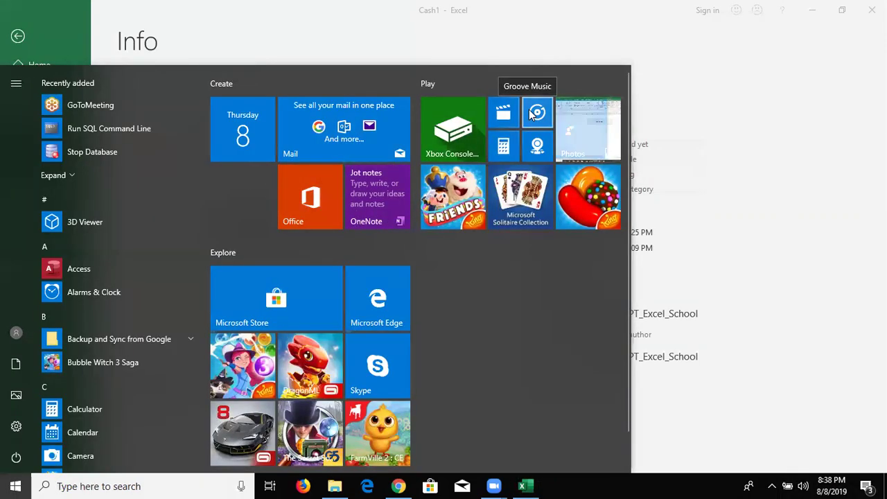
{"action": "key", "text": "super"}
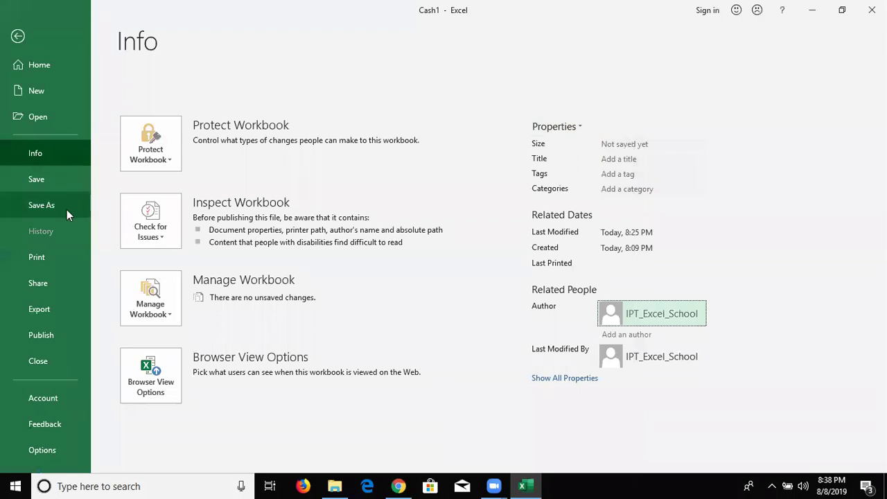
Reopen Save As for Cash1 as an Excel Macro-Enabled Workbook in the DVD folder
{"action": "left_click", "coordinate": [67, 209]}
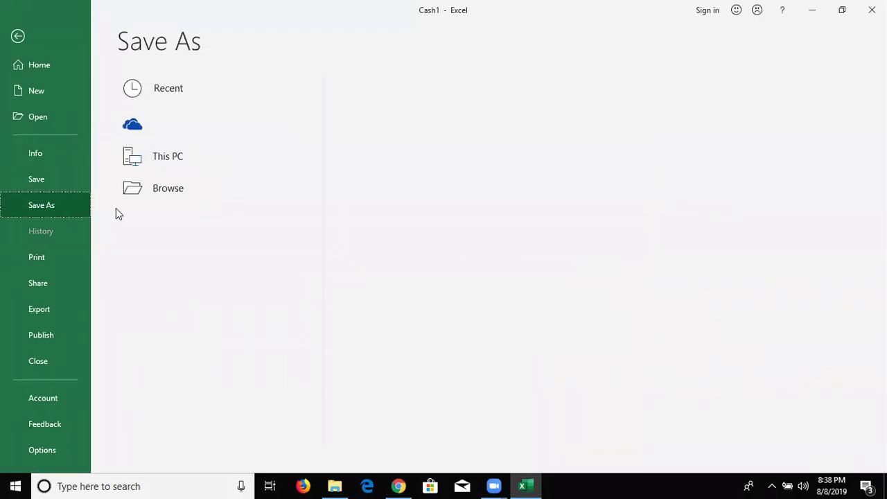
{"action": "left_click", "coordinate": [152, 233]}
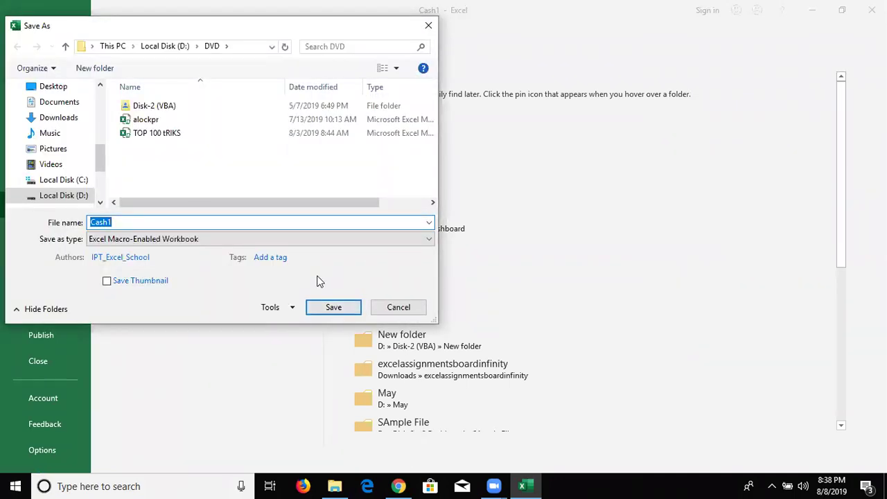
{"action": "left_click", "coordinate": [139, 258]}
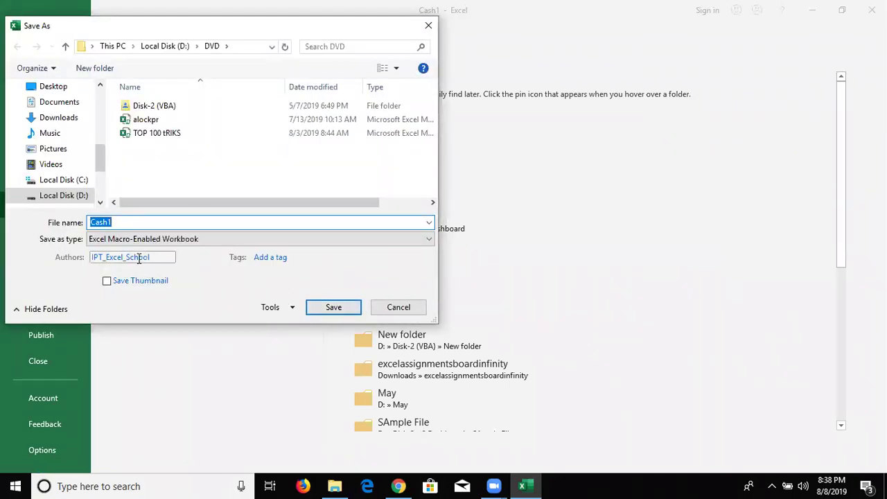
{"action": "left_click", "coordinate": [116, 264]}
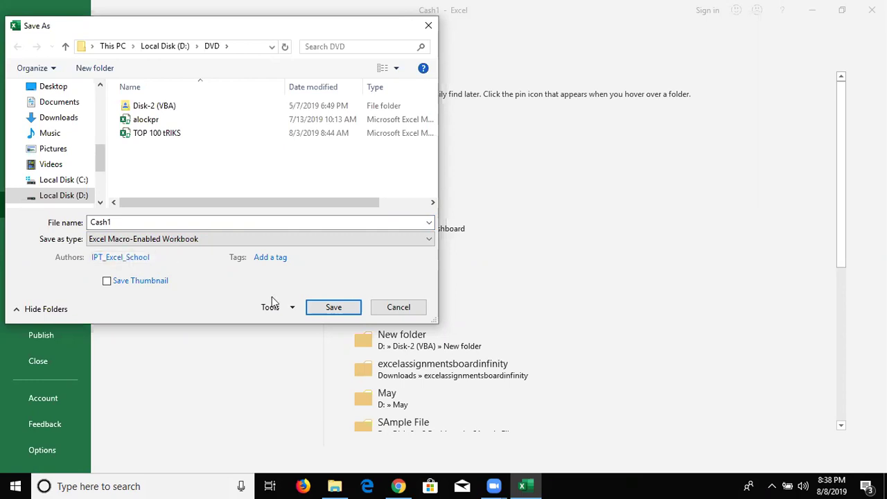
Minimize Excel and refresh the Windows desktop icons to show the saved Cash workbook
{"action": "left_click", "coordinate": [525, 486]}
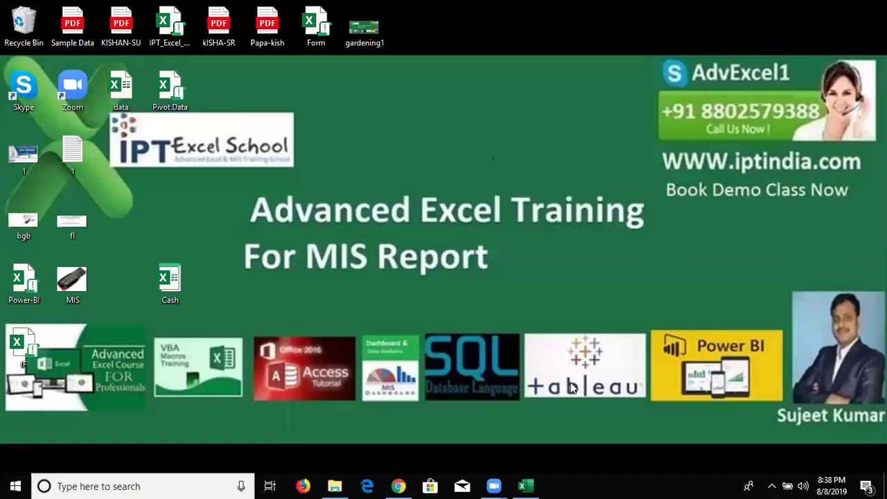
{"action": "right_click", "coordinate": [442, 218]}
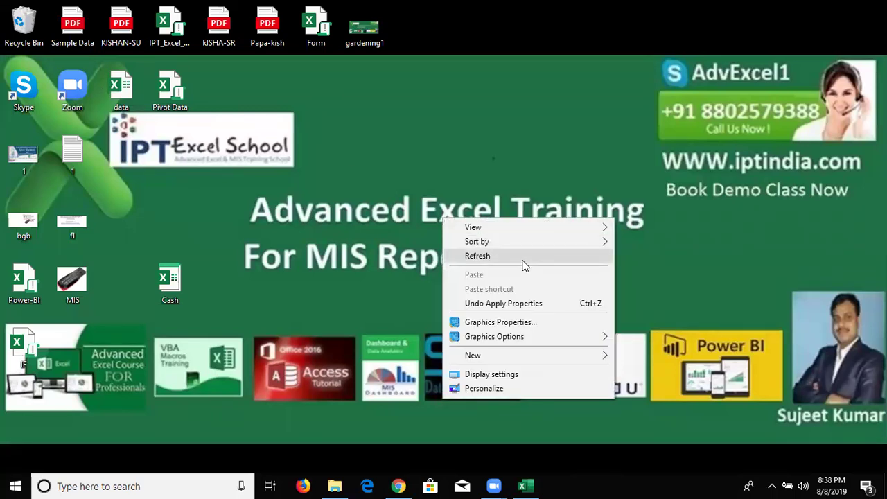
{"action": "left_click", "coordinate": [521, 258]}
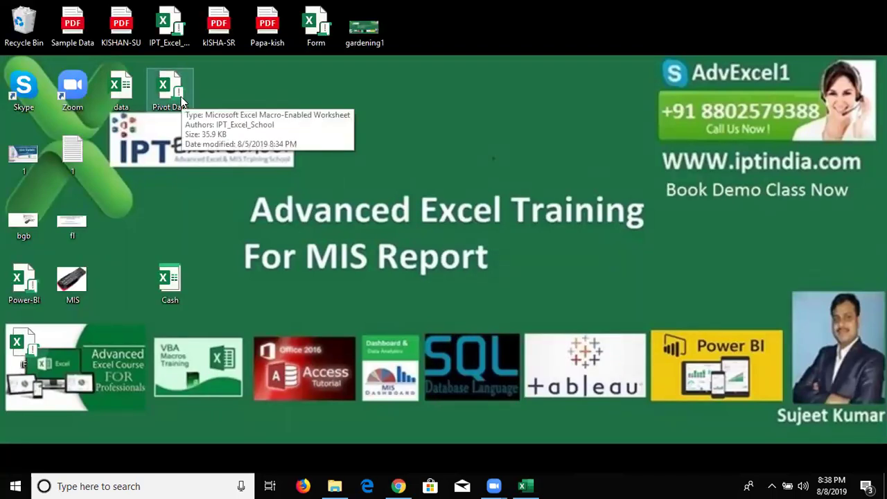